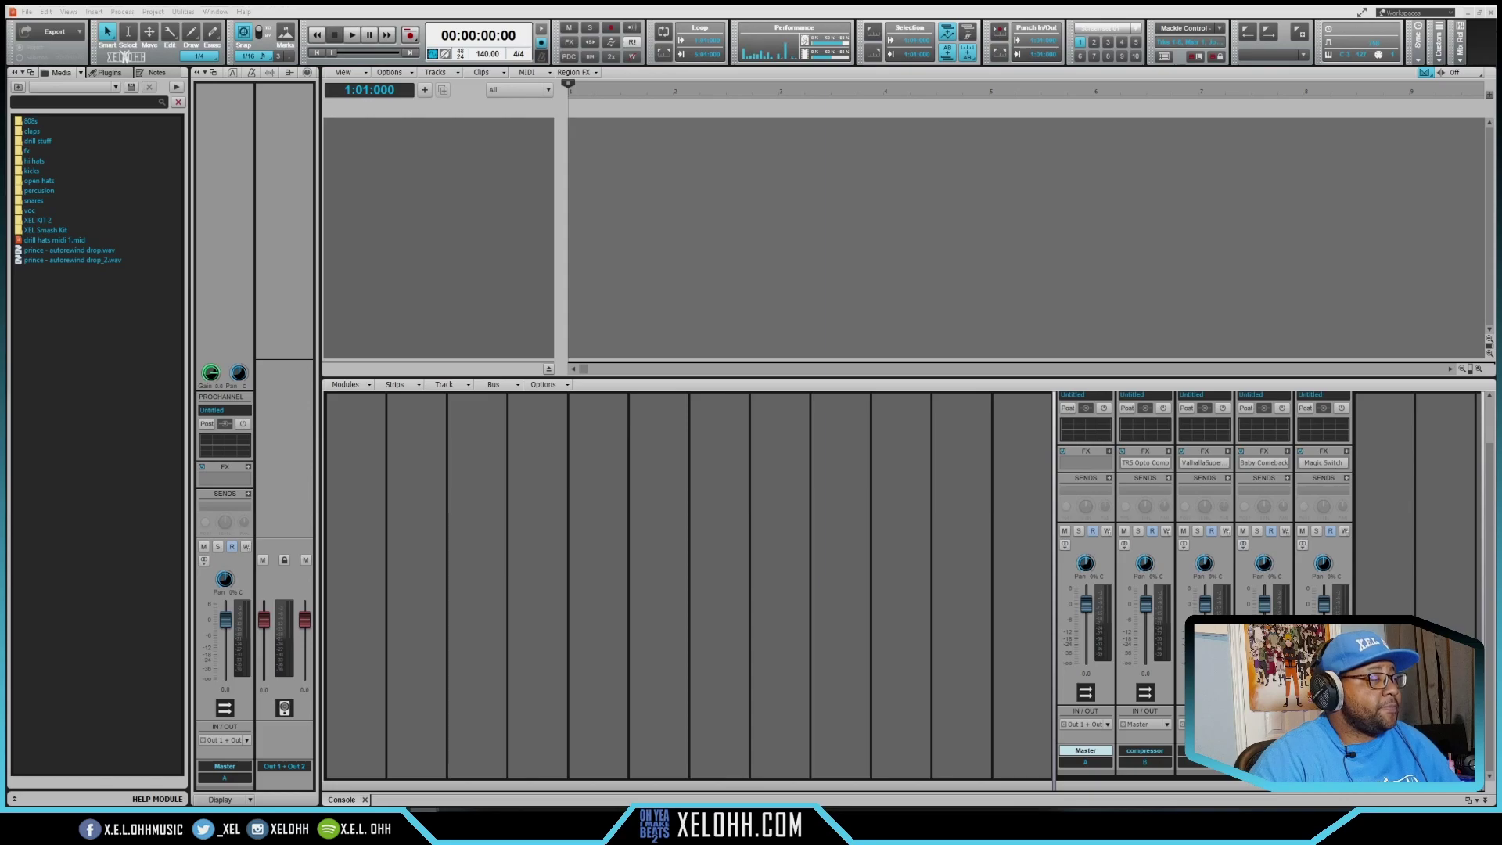
# Step: Import the Second Discord Sample 87 BPM audio onto a new track and expand the track to show its waveform
pyautogui.moveTo(475, 161); pyautogui.dragTo(473, 157)
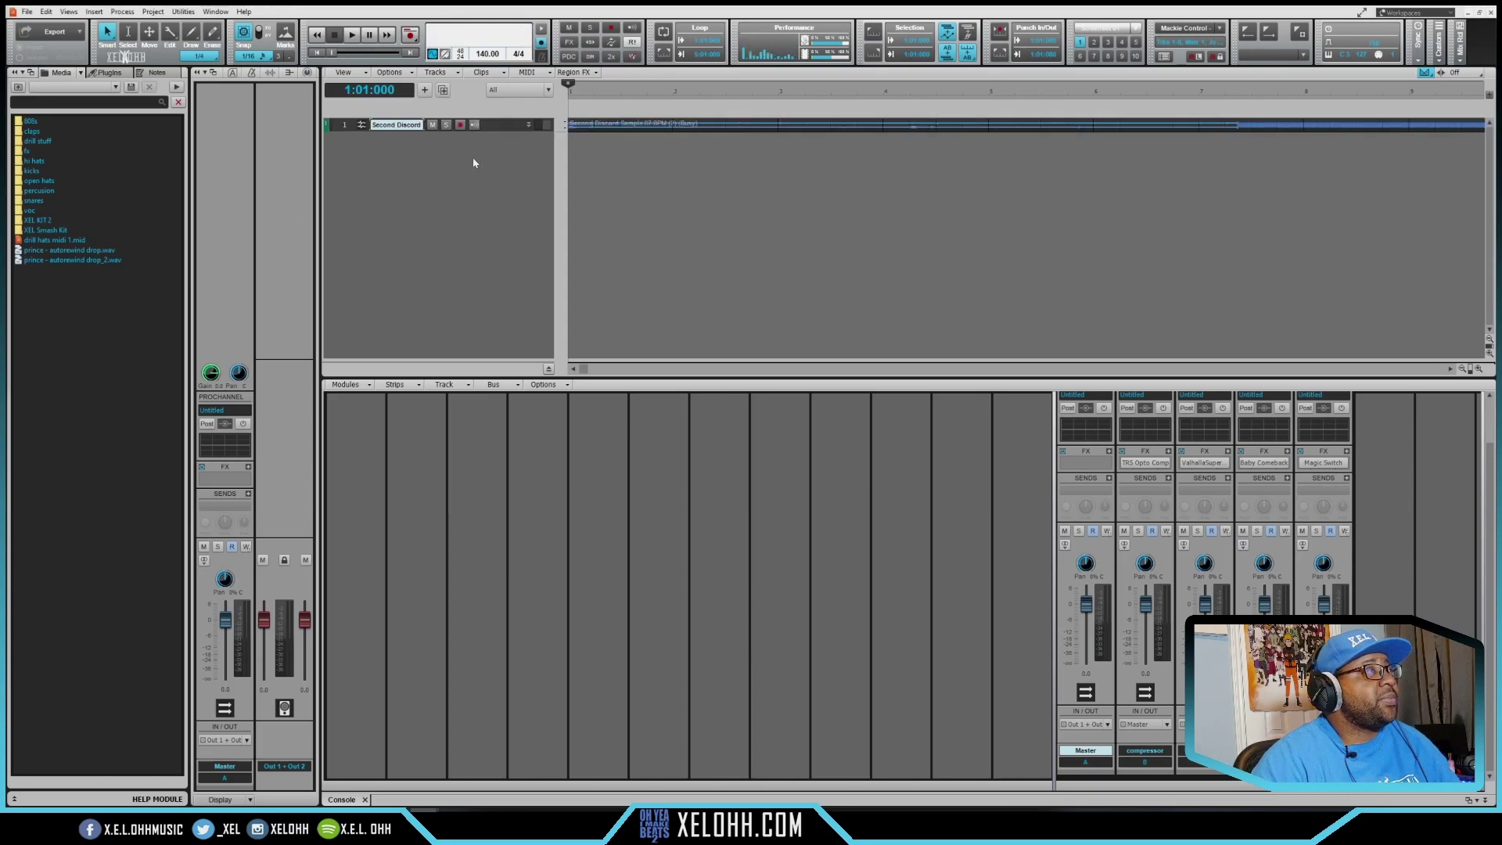
pyautogui.click(529, 125)
pyautogui.moveTo(440, 173); pyautogui.dragTo(378, 341)
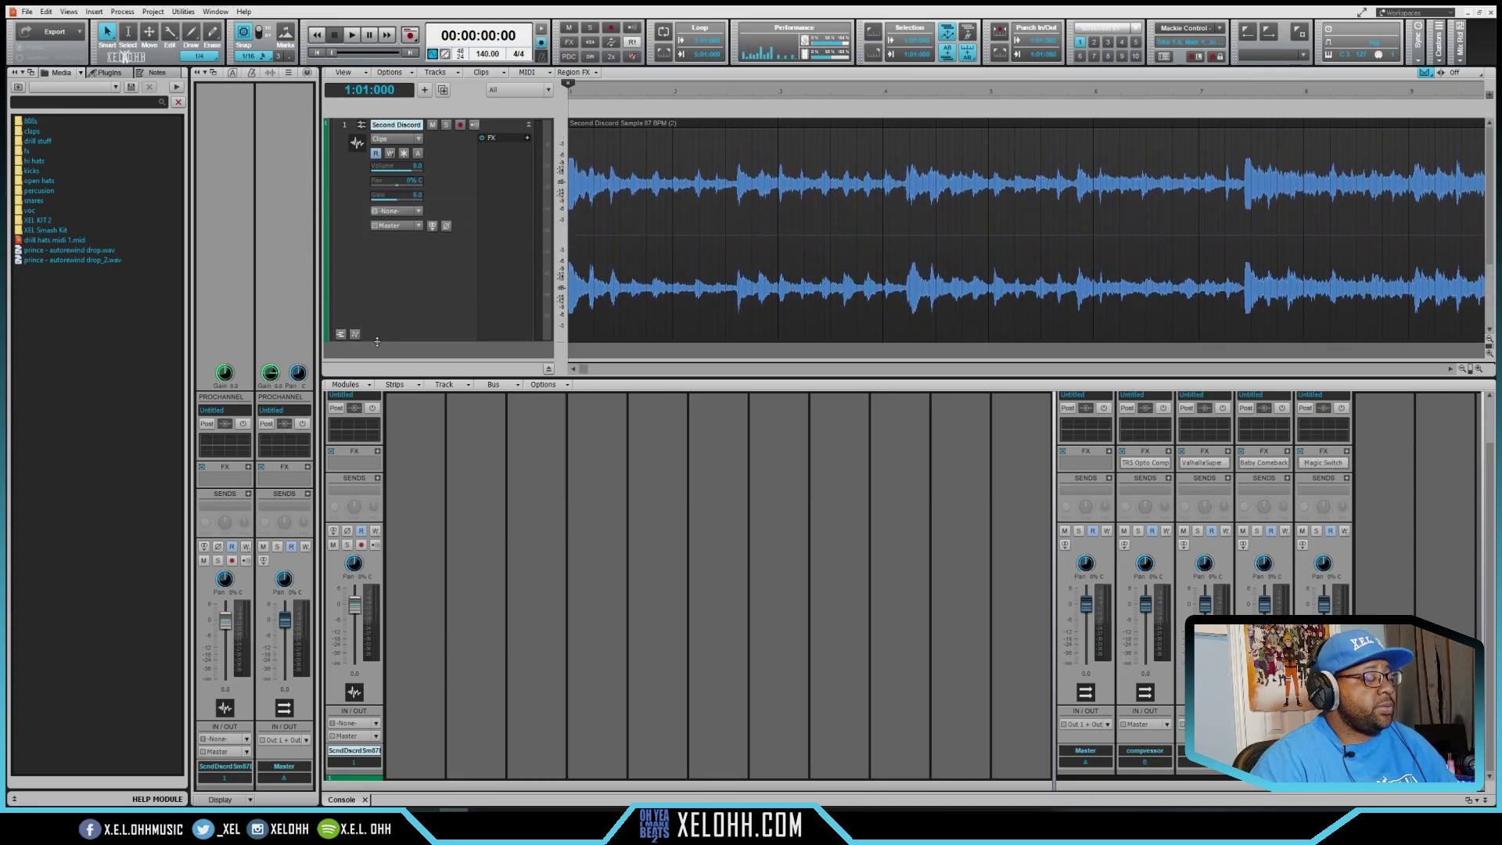
# Step: Hide the console and make the sample track taller
pyautogui.press('d')
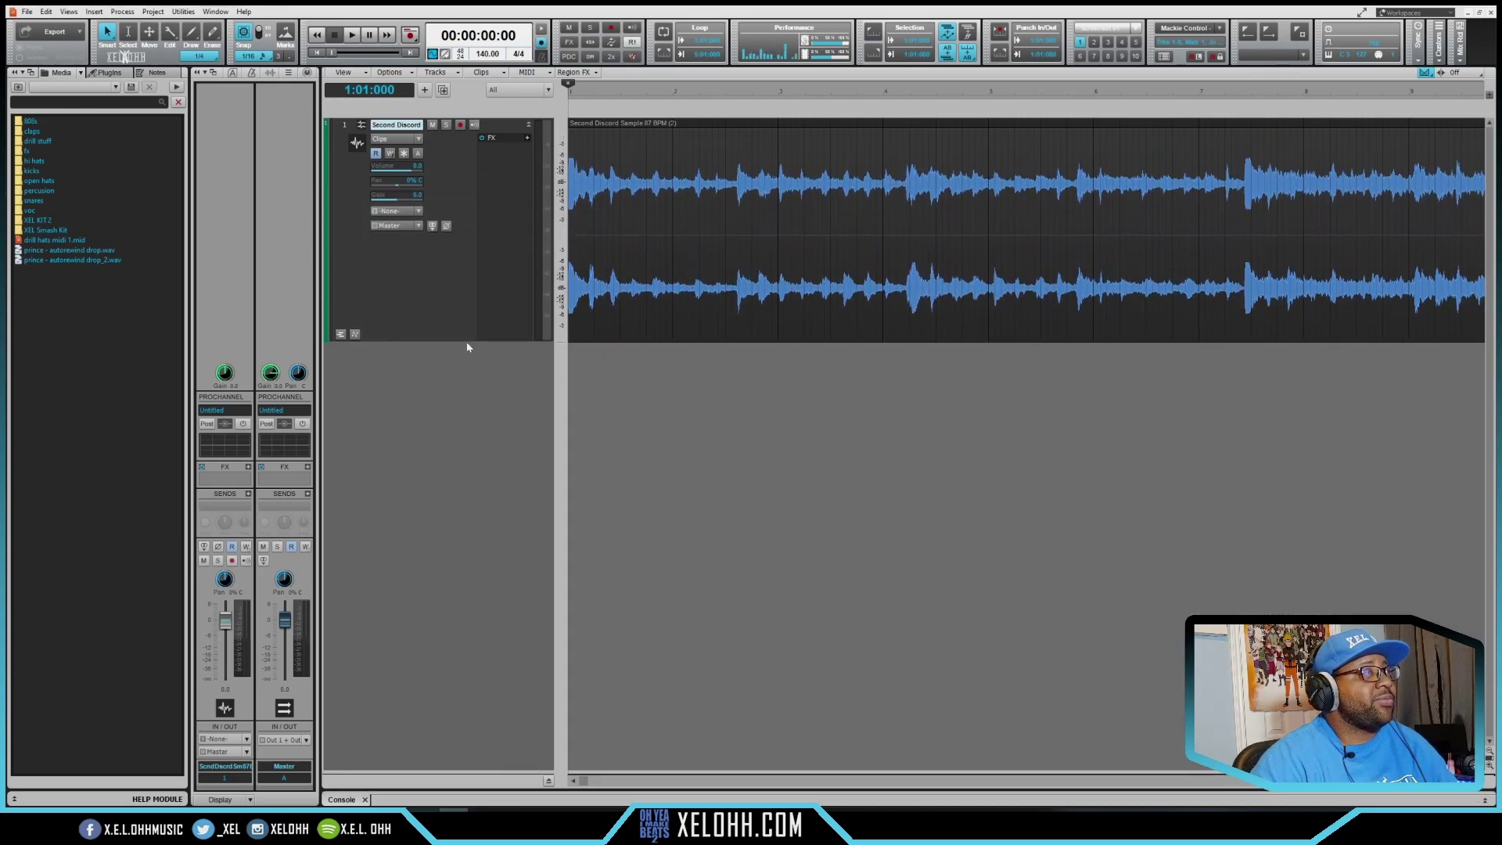
pyautogui.moveTo(423, 340); pyautogui.dragTo(391, 406)
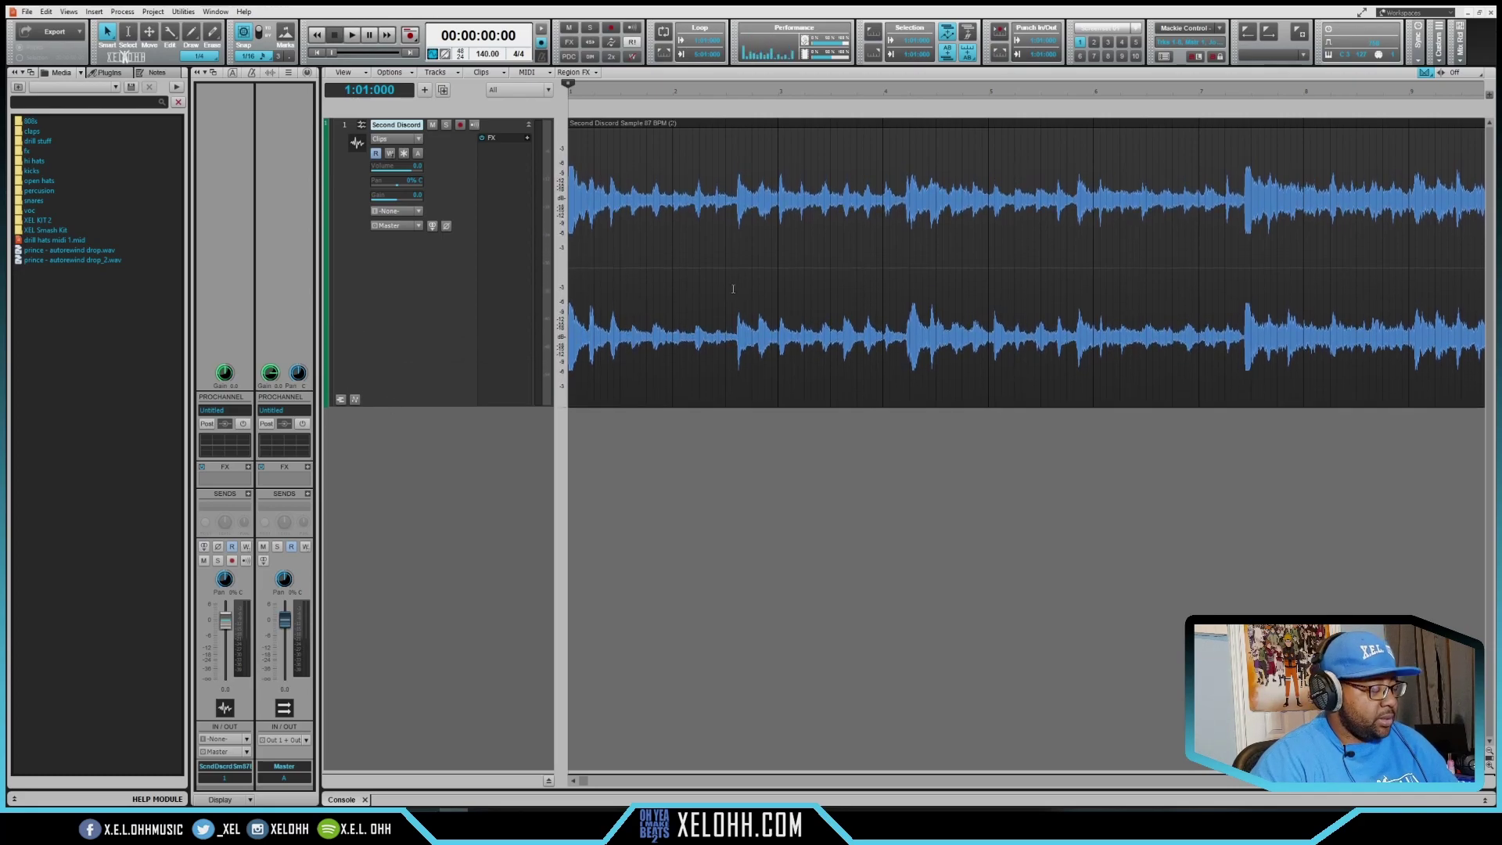
pyautogui.scroll(-2, 733, 289)
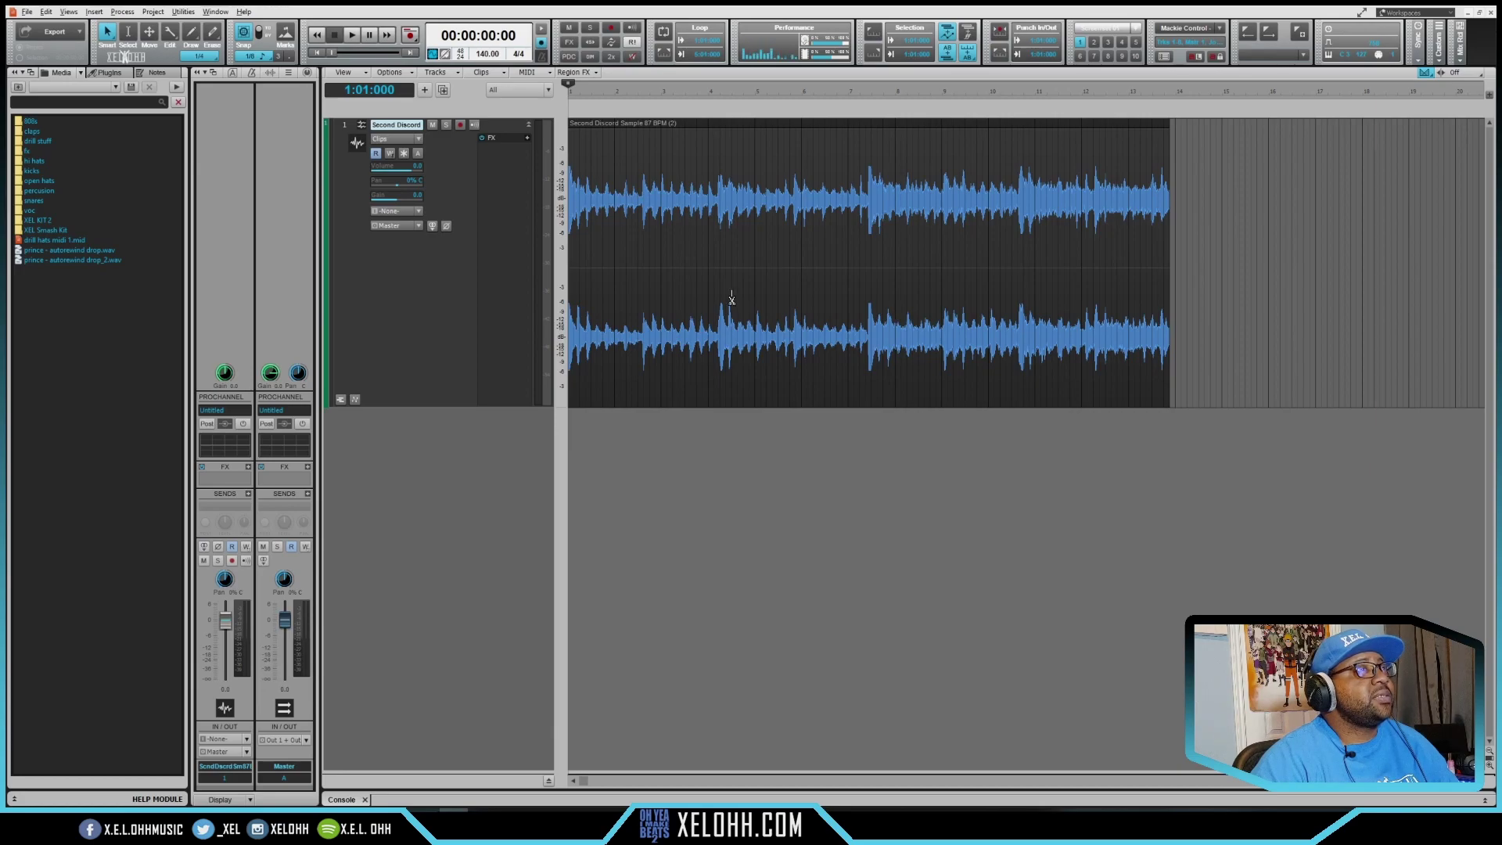
pyautogui.scroll(1, 732, 300)
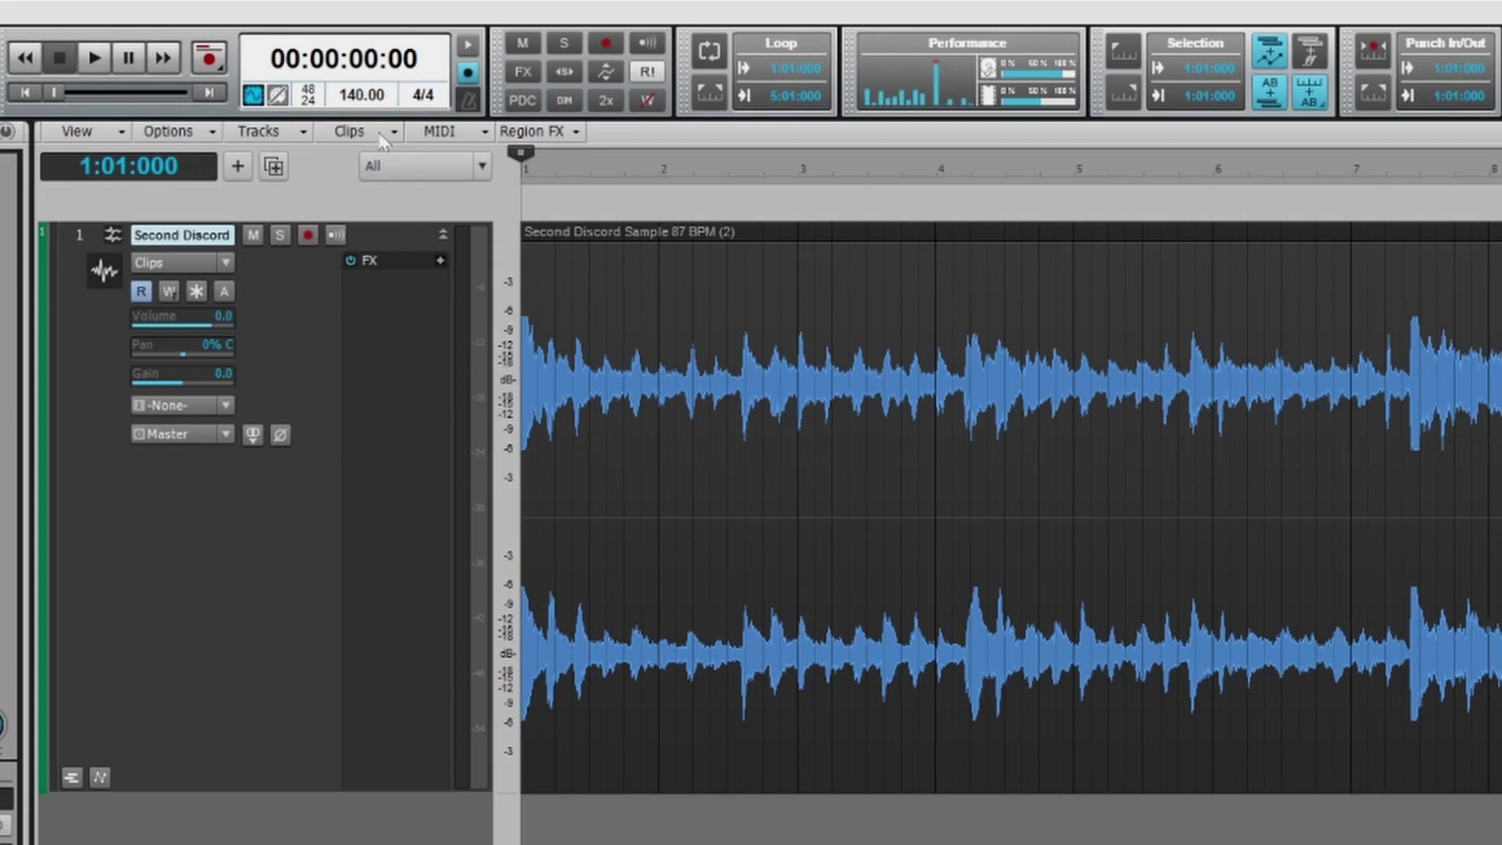
# Step: Set the project tempo to 90 BPM
pyautogui.doubleClick(345, 100)
pyautogui.write('90')
pyautogui.press('Return')
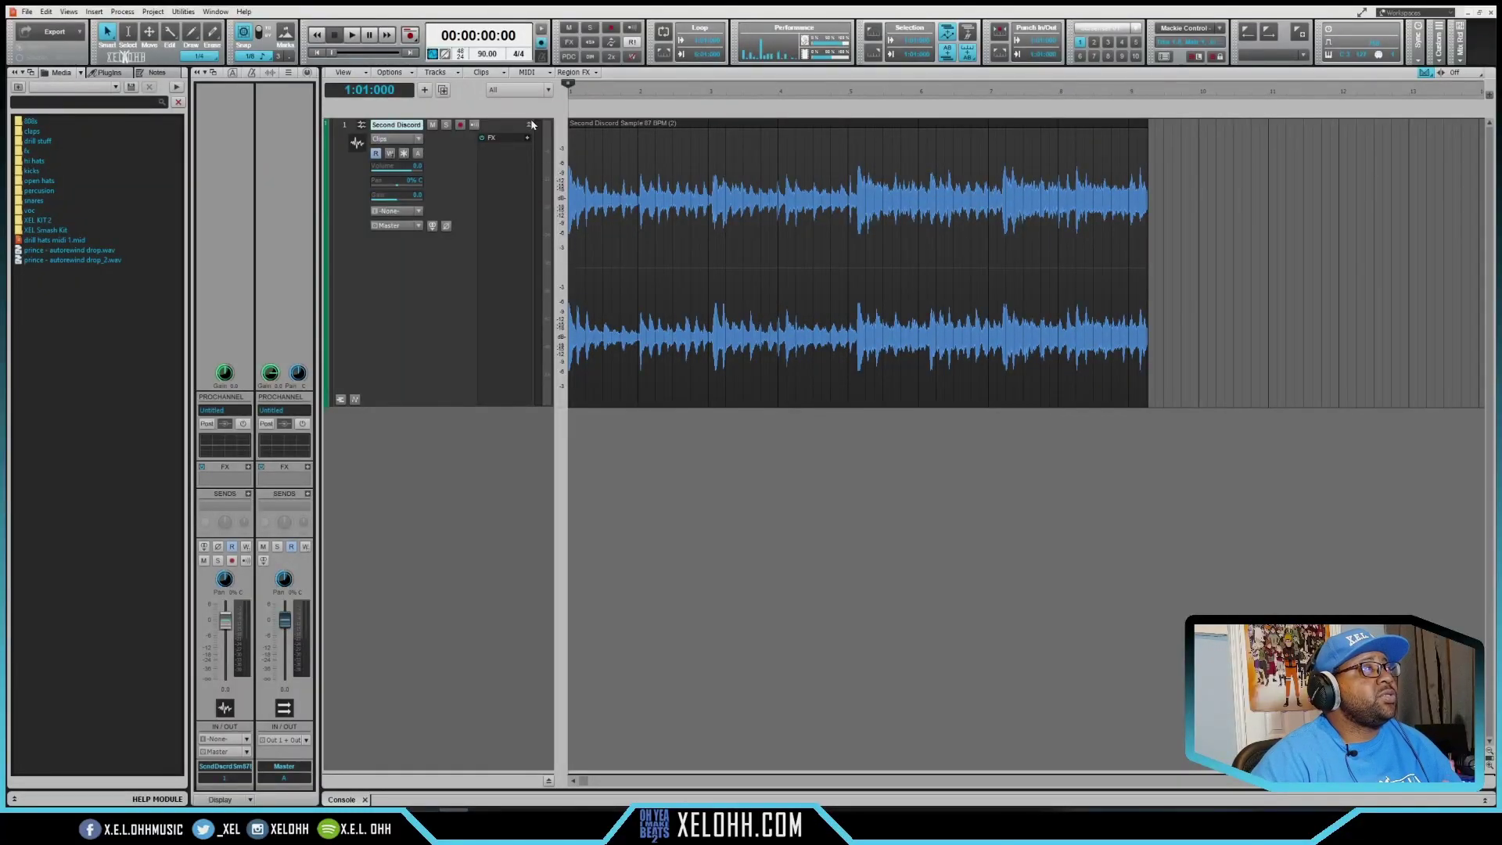
# Step: Turn off snap to grid and audition the beginning of the sample
pyautogui.click(243, 36)
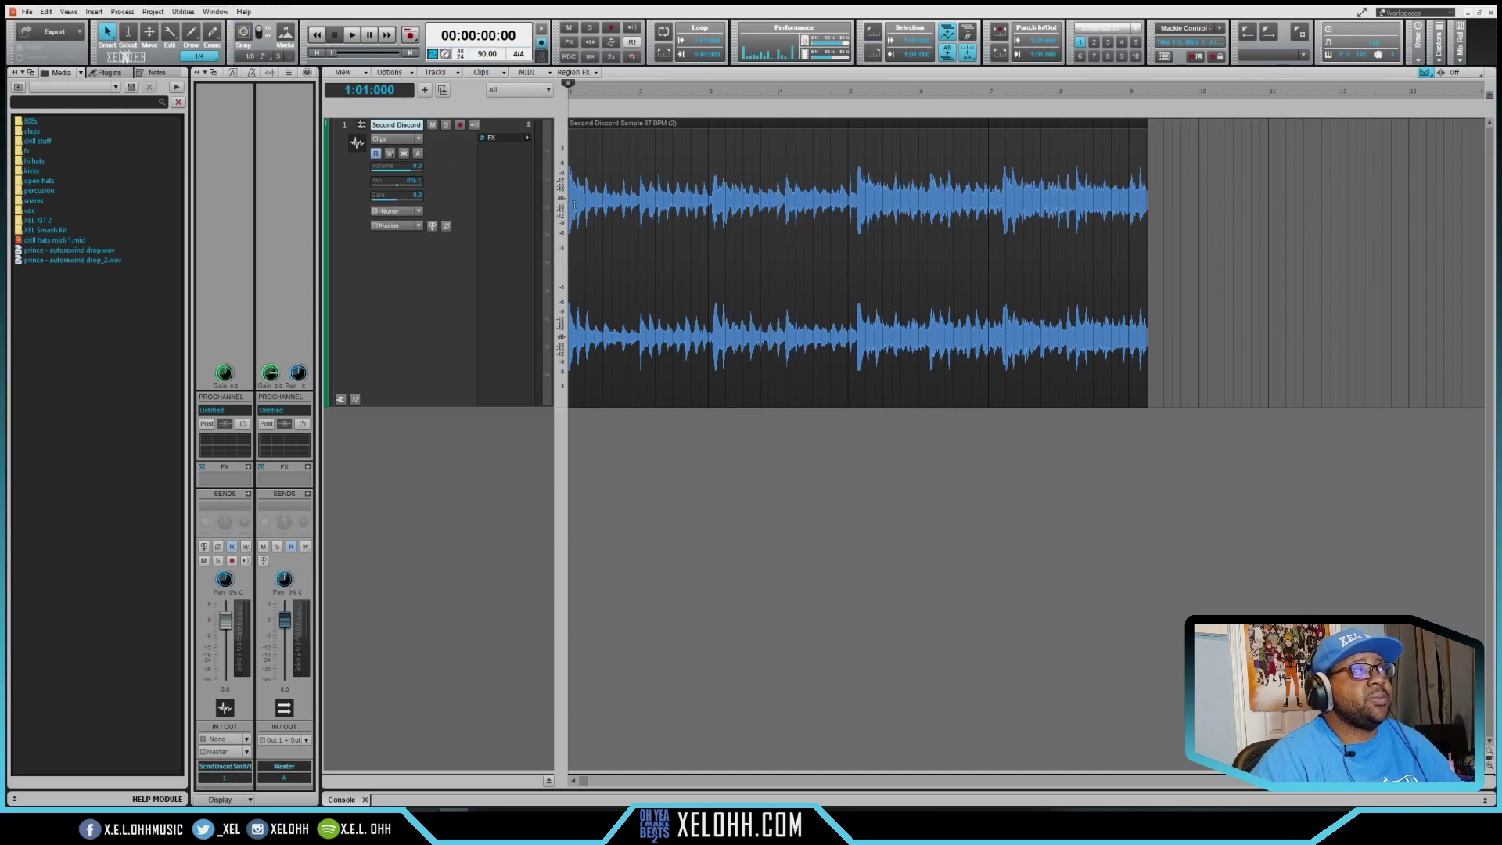
pyautogui.press('space')
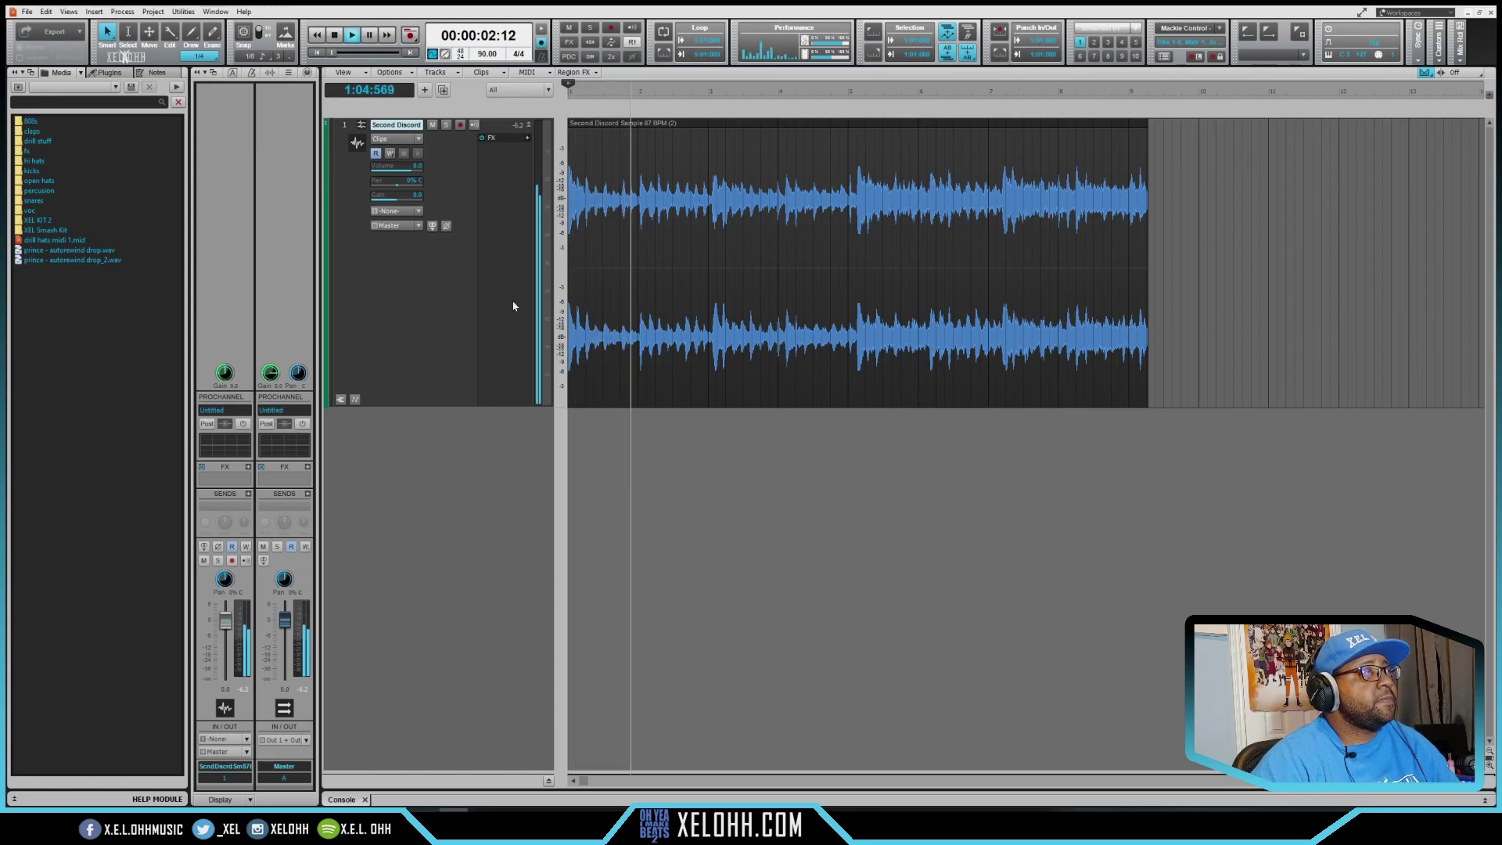
pyautogui.press('space')
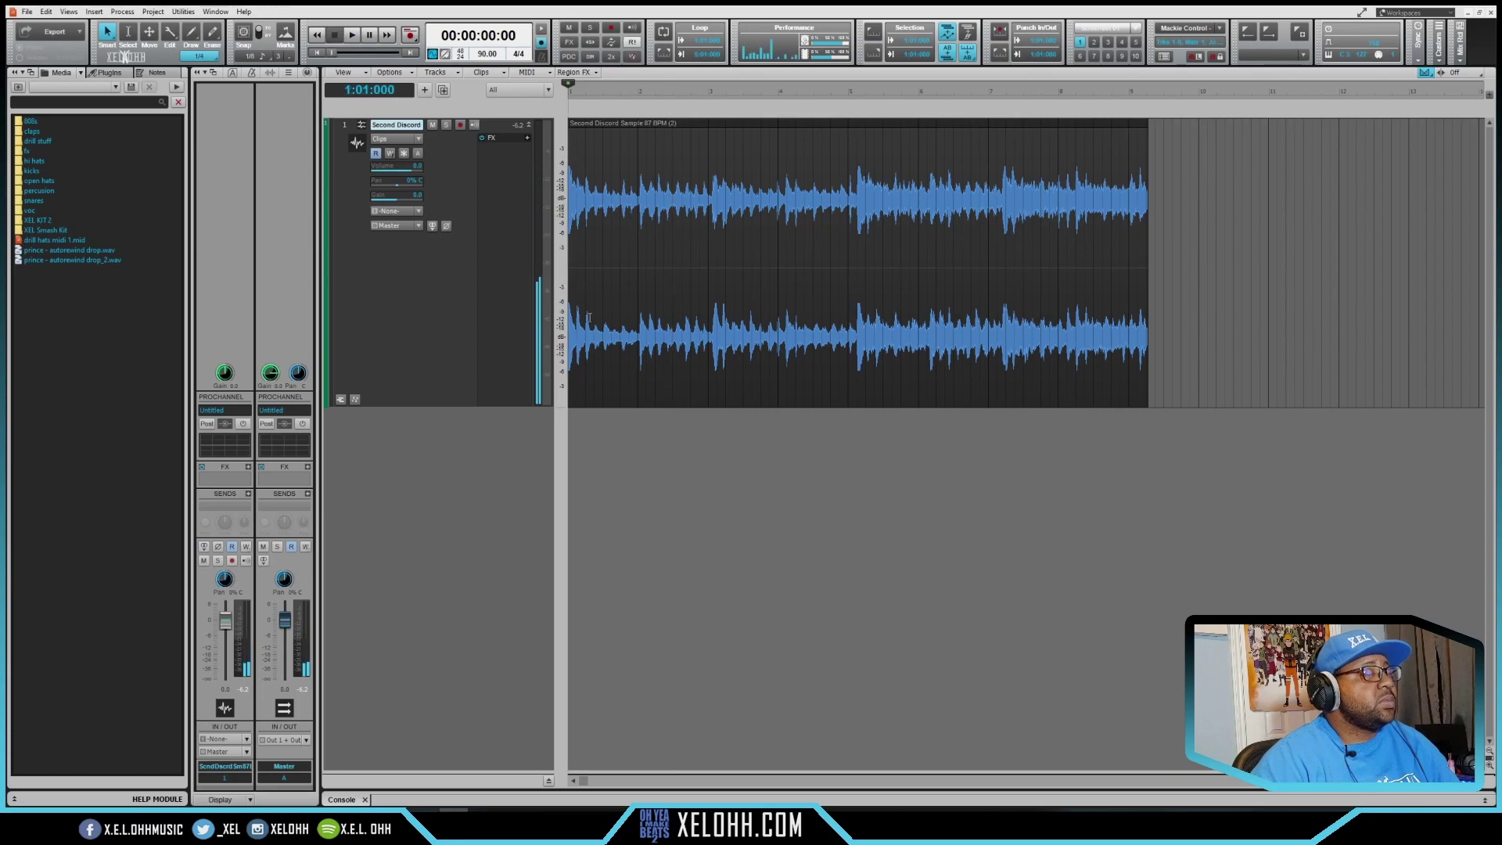
# Step: Split the sample clip just before its first transient and delete the silent piece in front
pyautogui.scroll(5, 590, 325)
pyautogui.scroll(8, 589, 326)
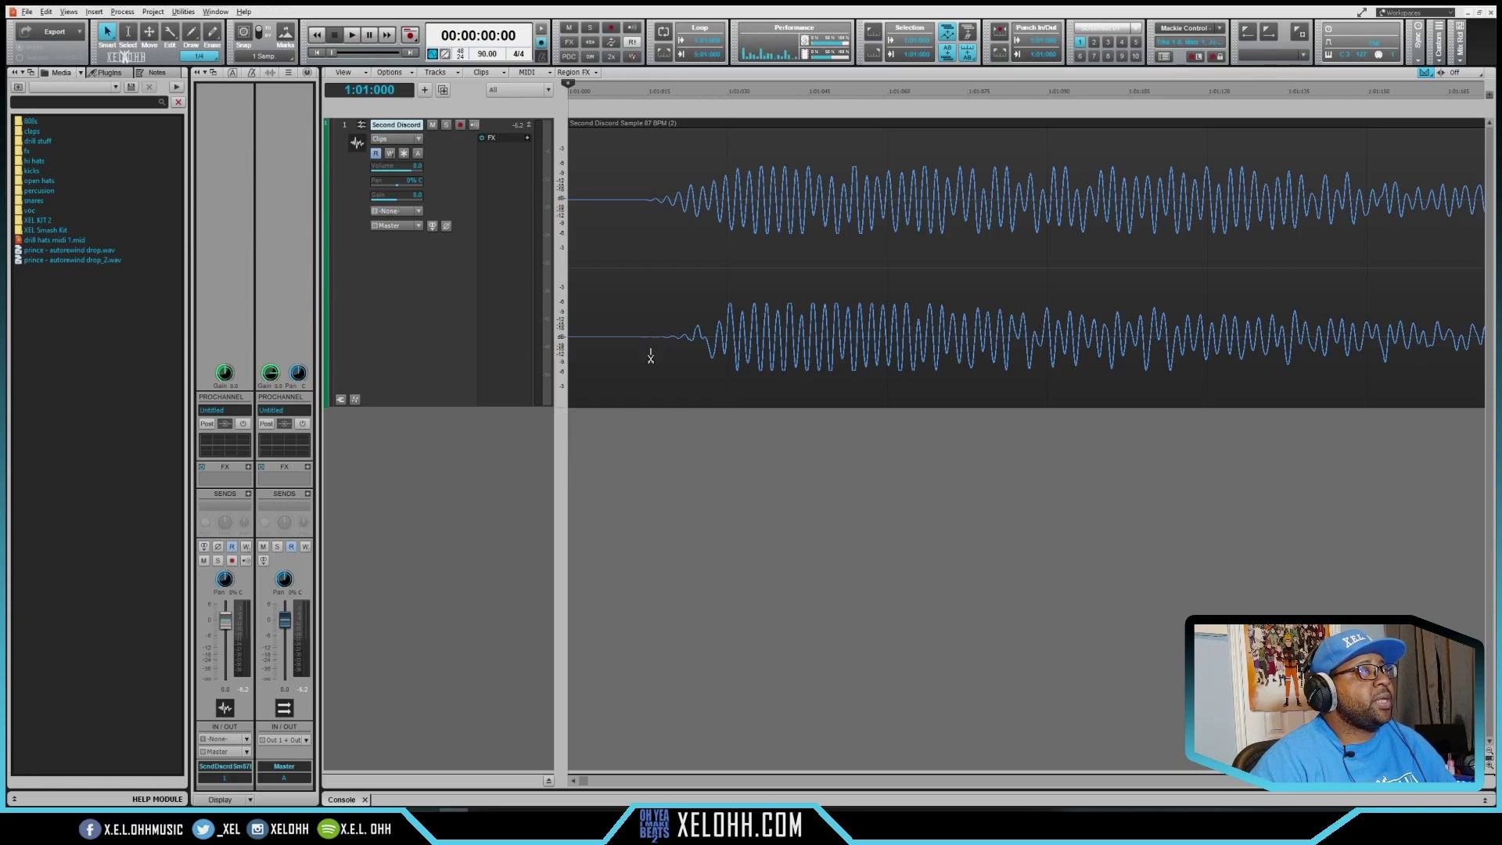
pyautogui.click(650, 358)
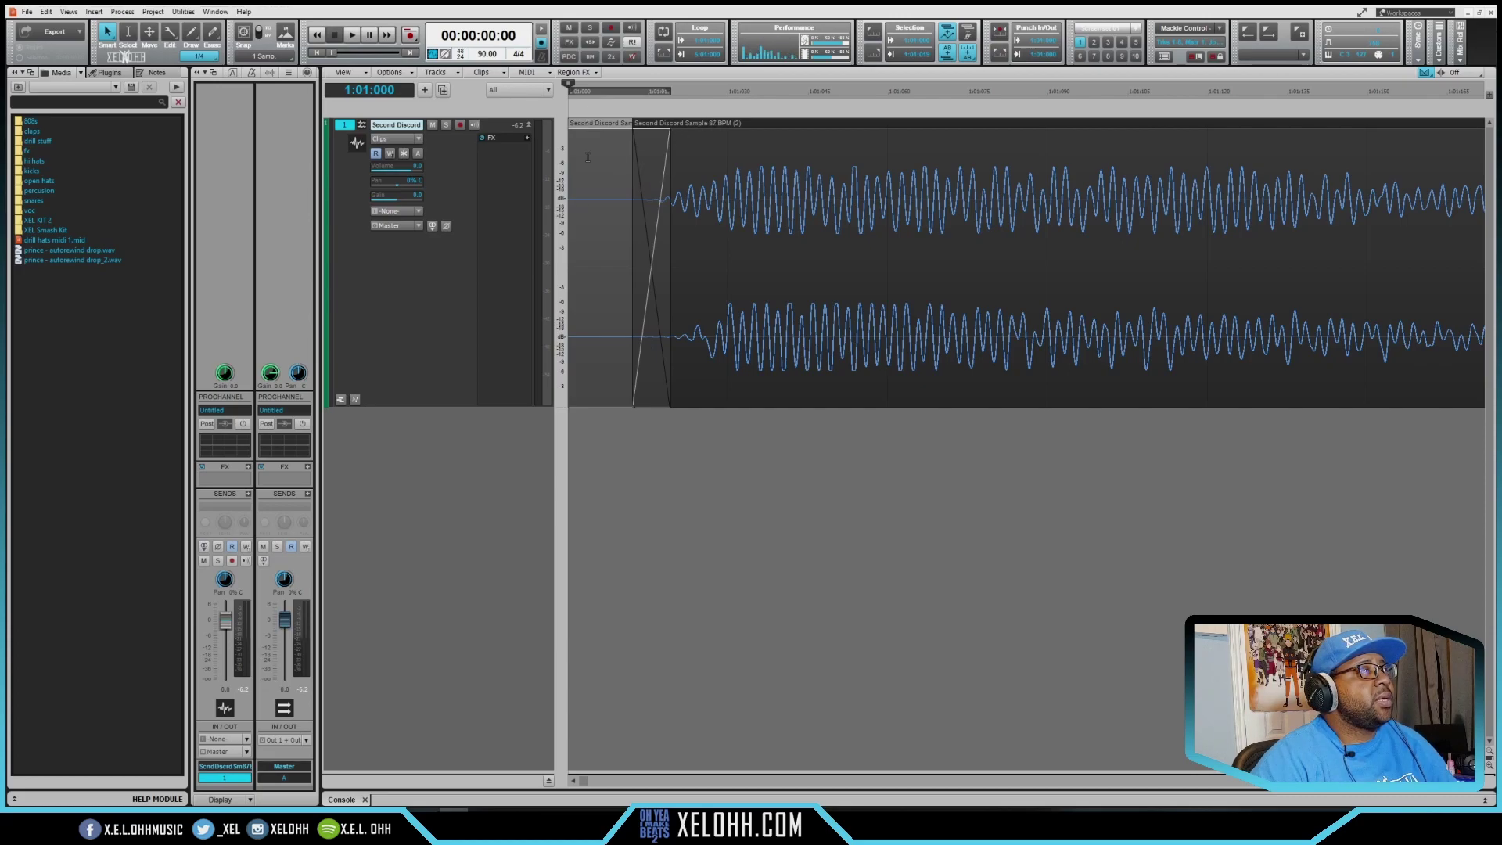
pyautogui.click(597, 124)
pyautogui.press('Delete')
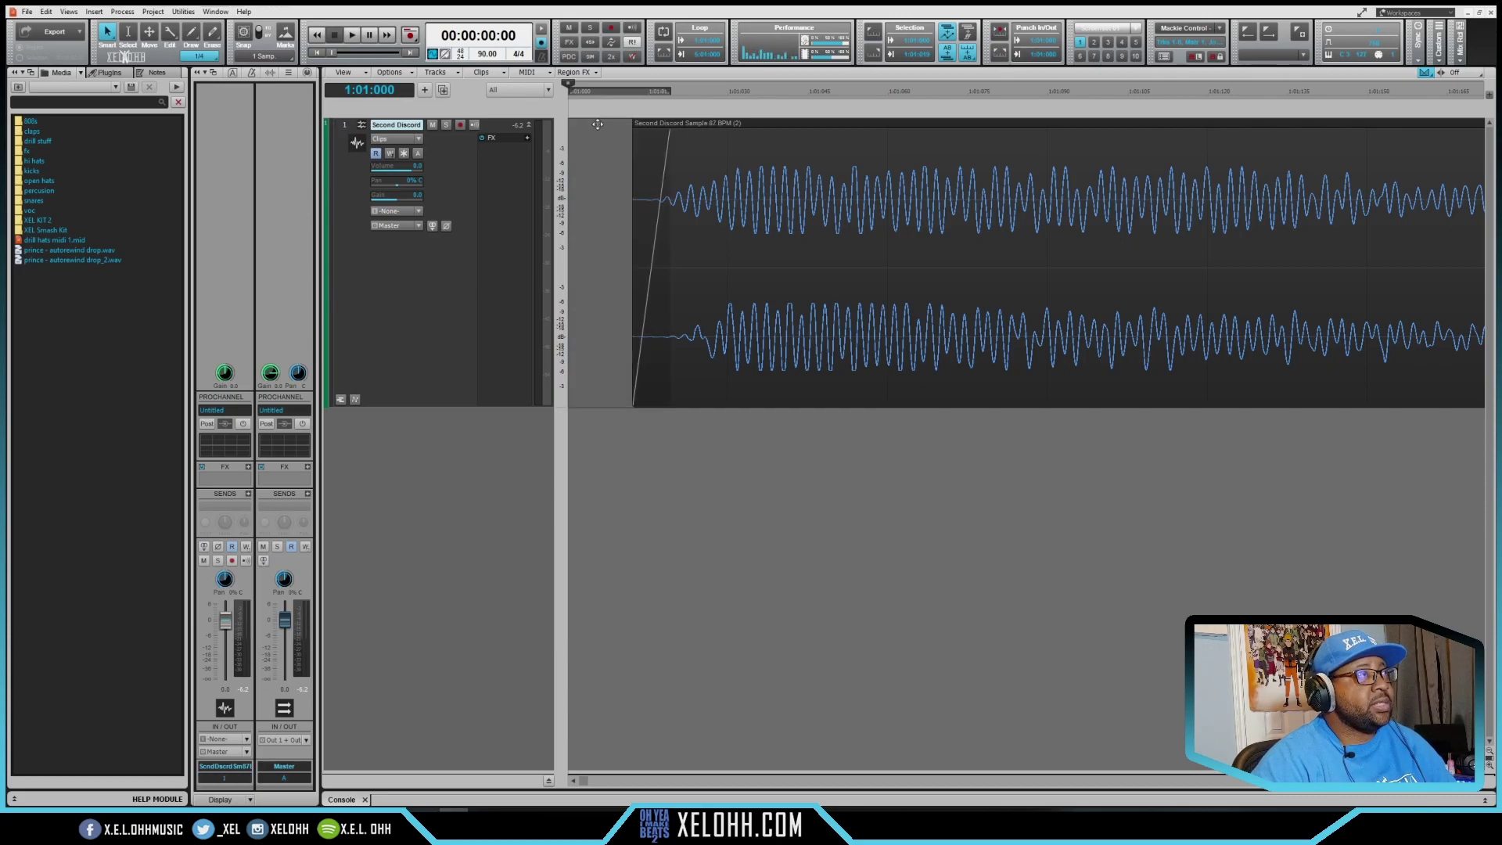
# Step: Lengthen the fade-in of the trimmed clip and slide the clip to the start of the timeline
pyautogui.moveTo(669, 135); pyautogui.dragTo(853, 141)
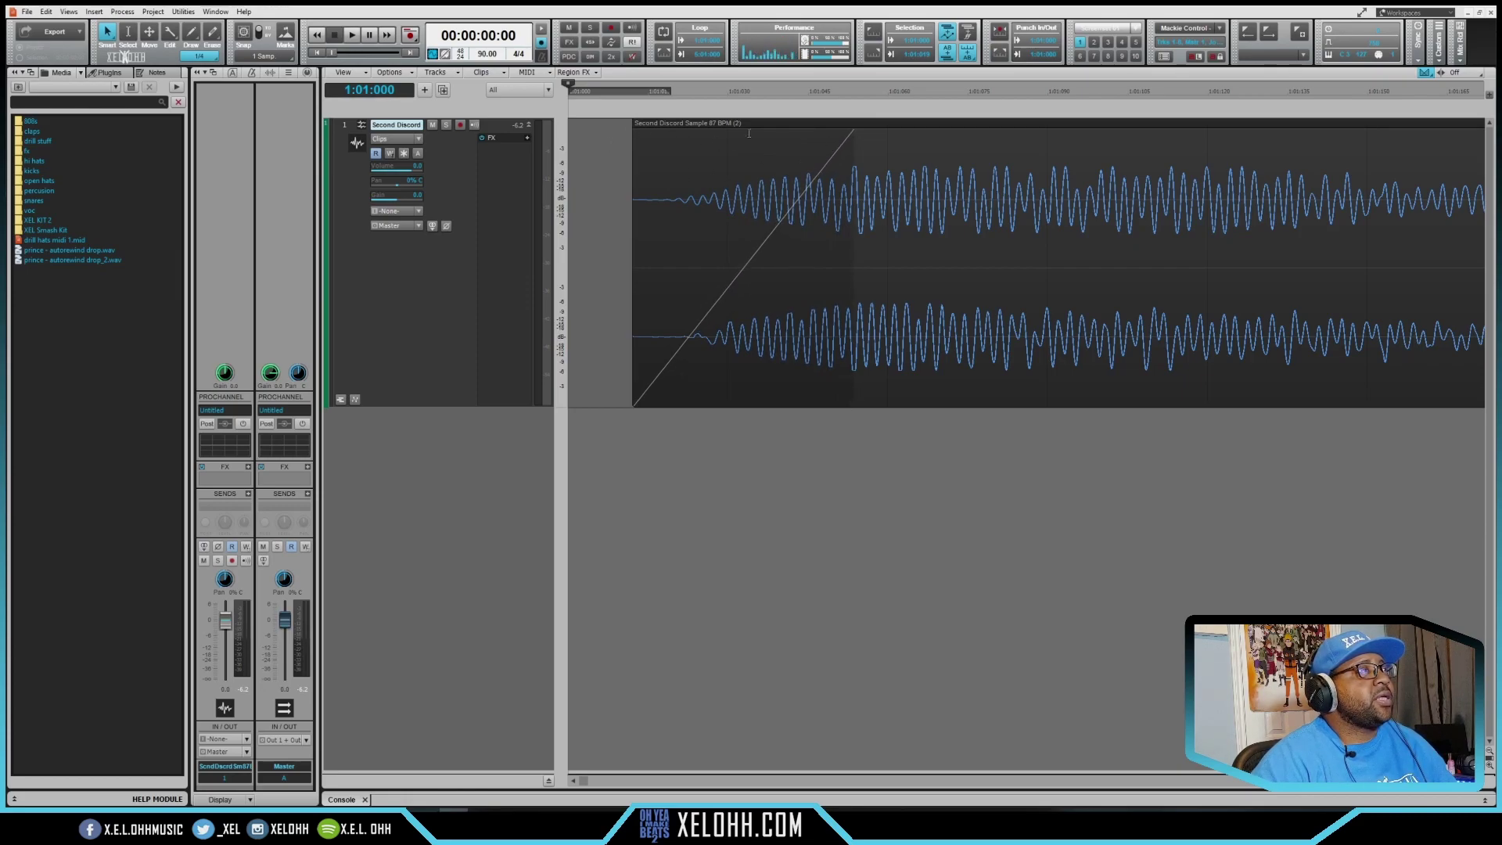
pyautogui.moveTo(894, 125); pyautogui.dragTo(818, 151)
# Step: Play the trimmed sample from the start to listen for the loop section
pyautogui.press('space')
pyautogui.press('space')
pyautogui.scroll(-8, 671, 316)
pyautogui.press('space')
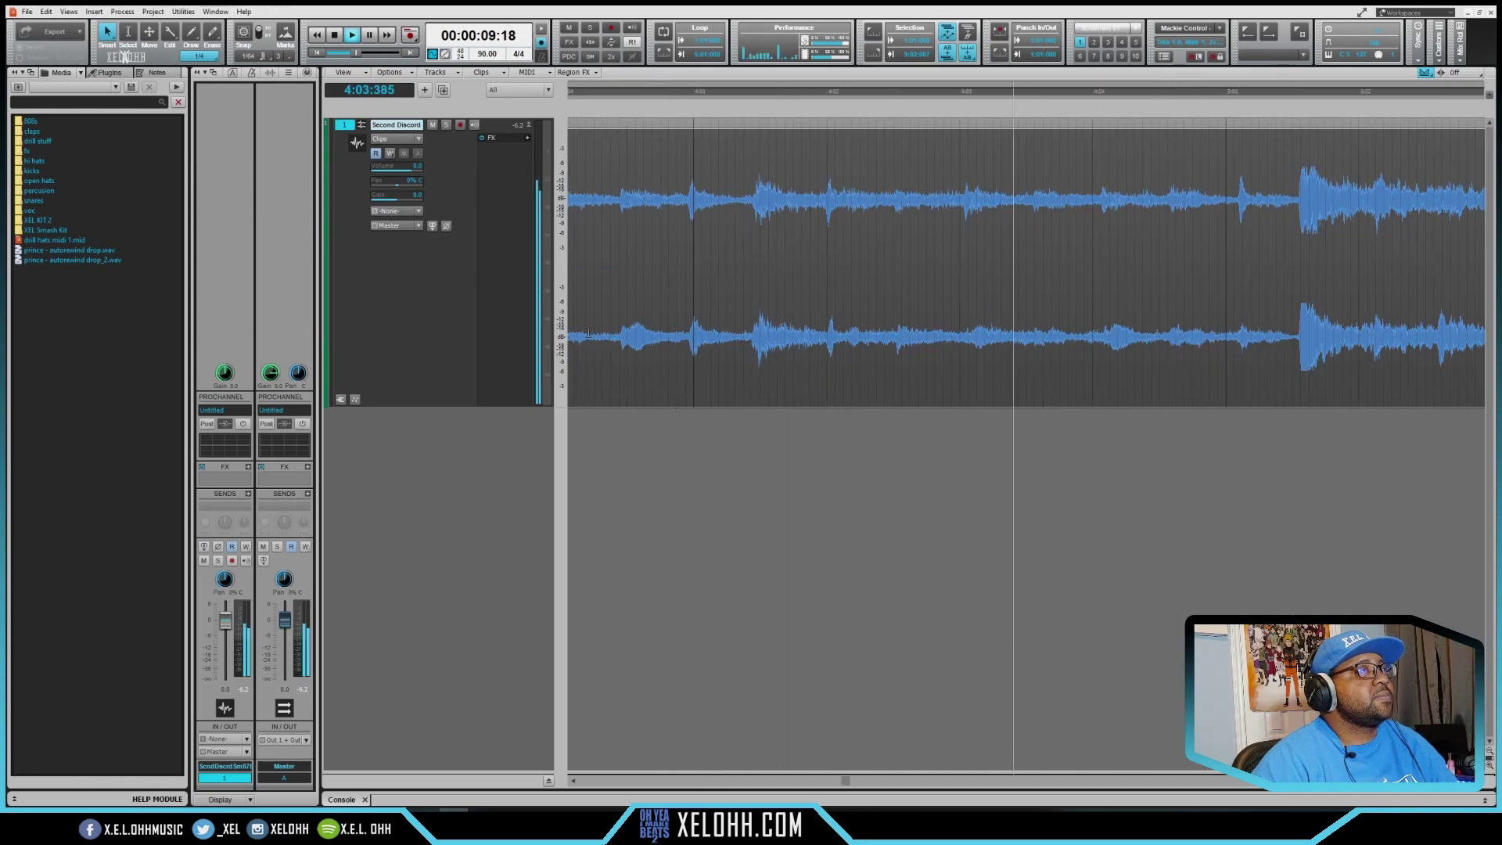
pyautogui.press('space')
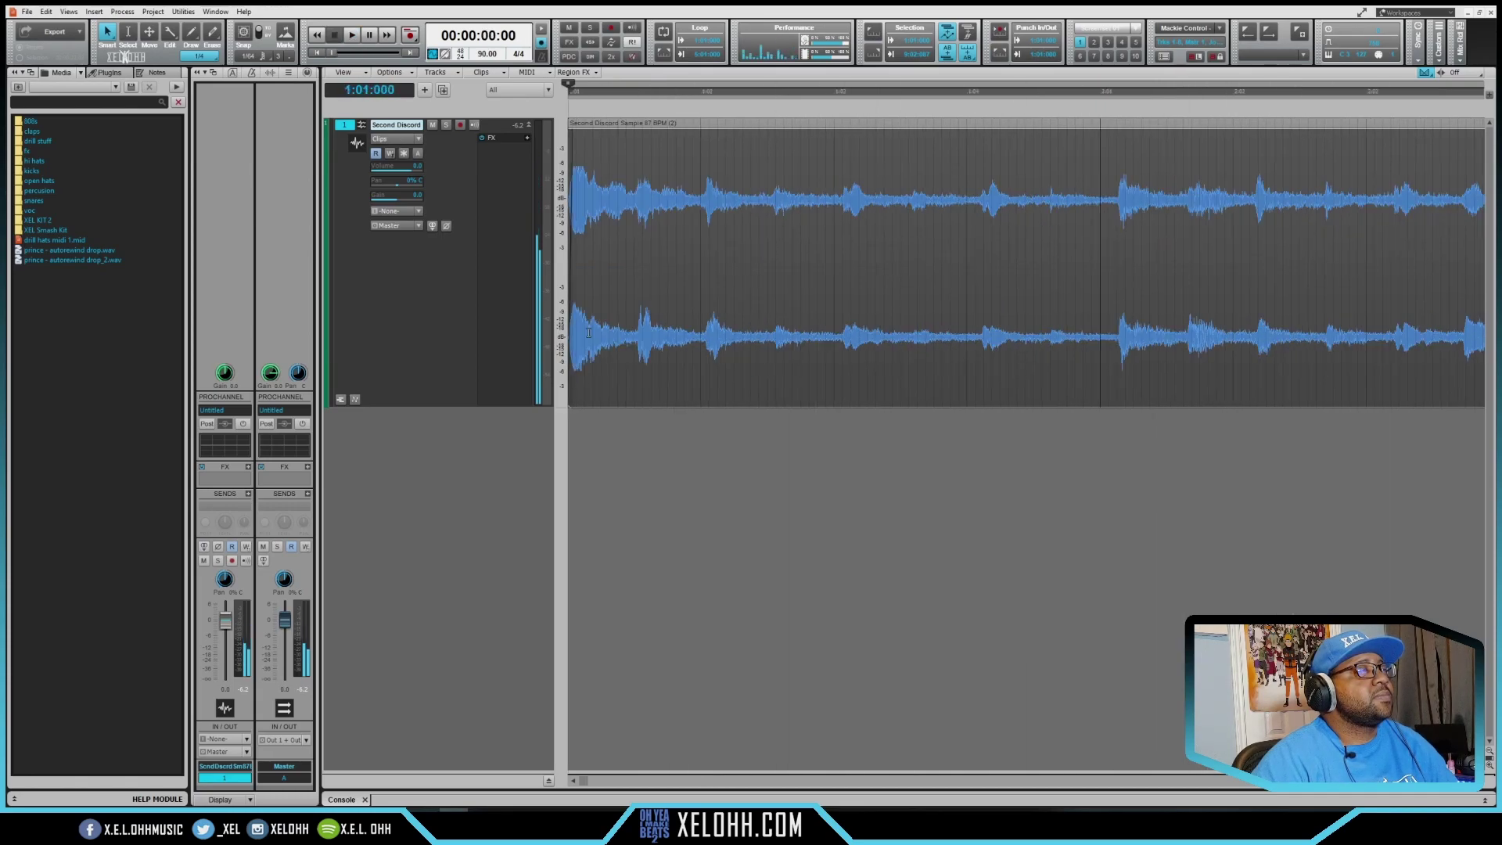
# Step: Select the first half of the sample in the timeline and set that range as the loop region
pyautogui.scroll(-4, 624, 313)
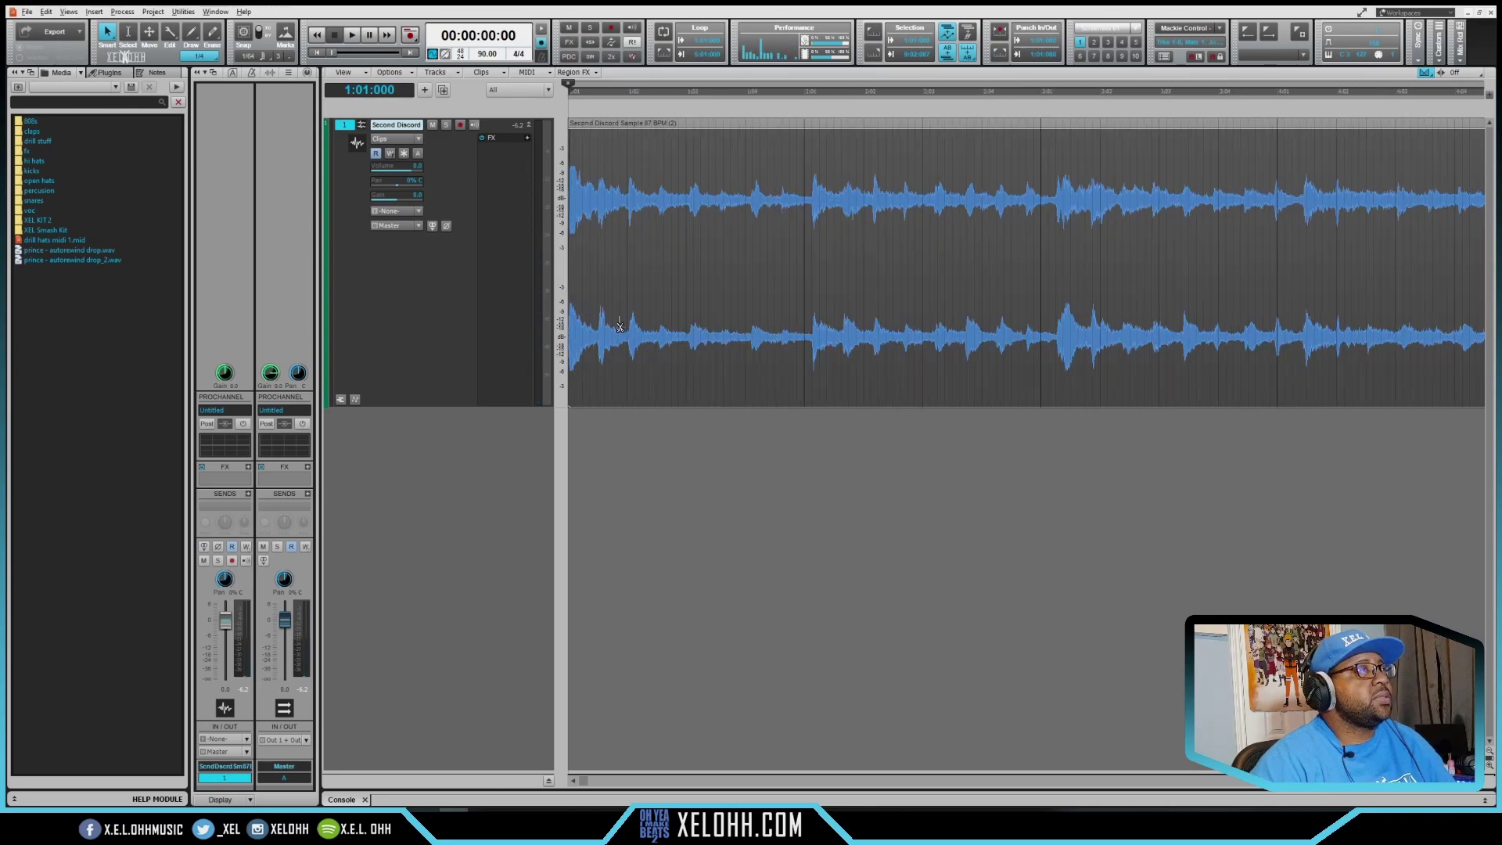
pyautogui.moveTo(1002, 93); pyautogui.dragTo(586, 141)
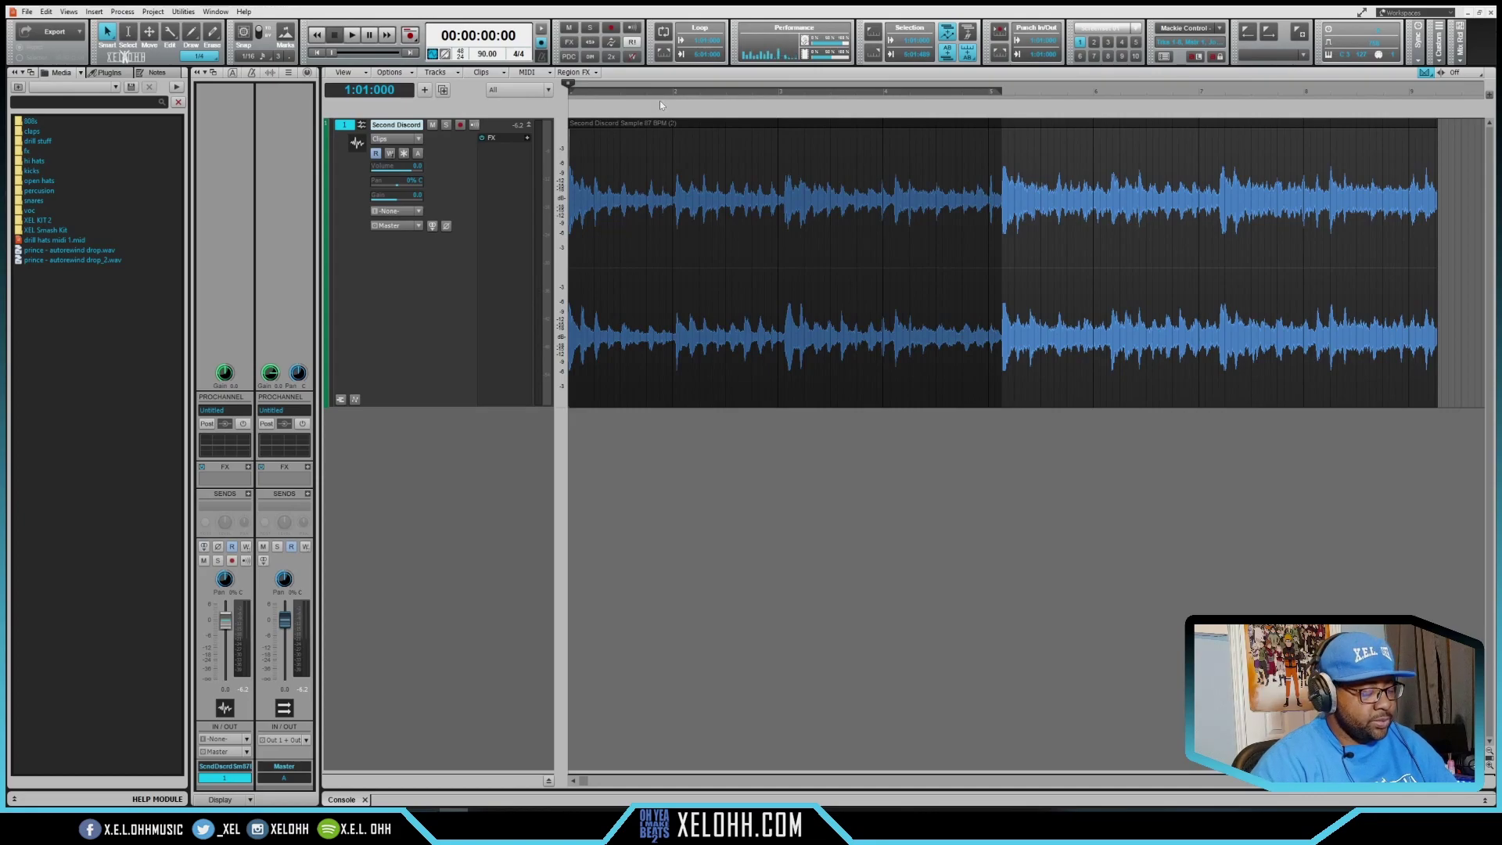
pyautogui.hotkey('shift', 'l')
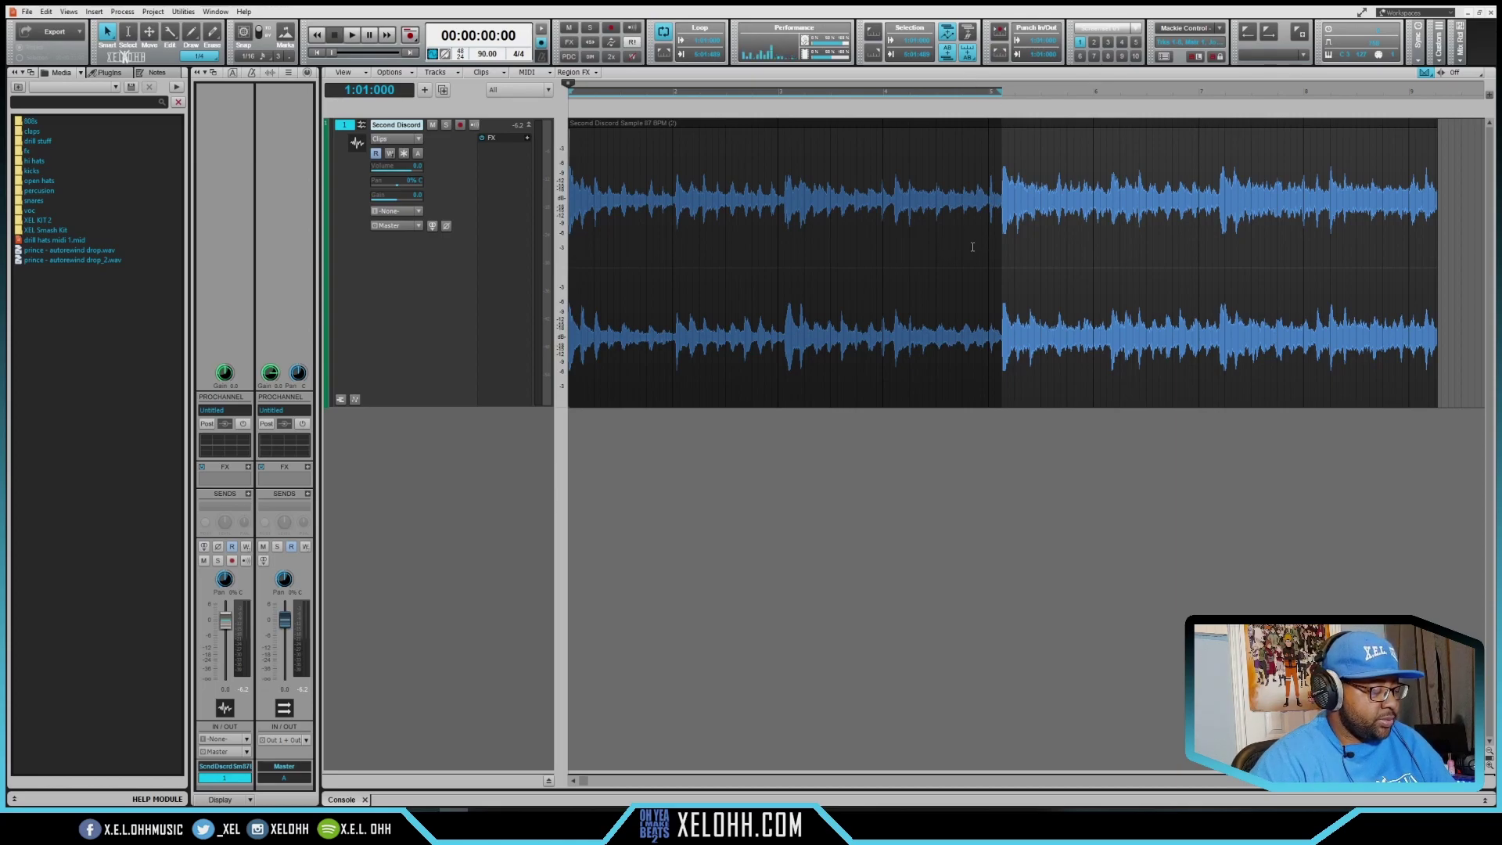
# Step: Place the playhead at 5:01:533, just before the strong hit that ends the loop section, and split the clip there
pyautogui.scroll(4, 970, 247)
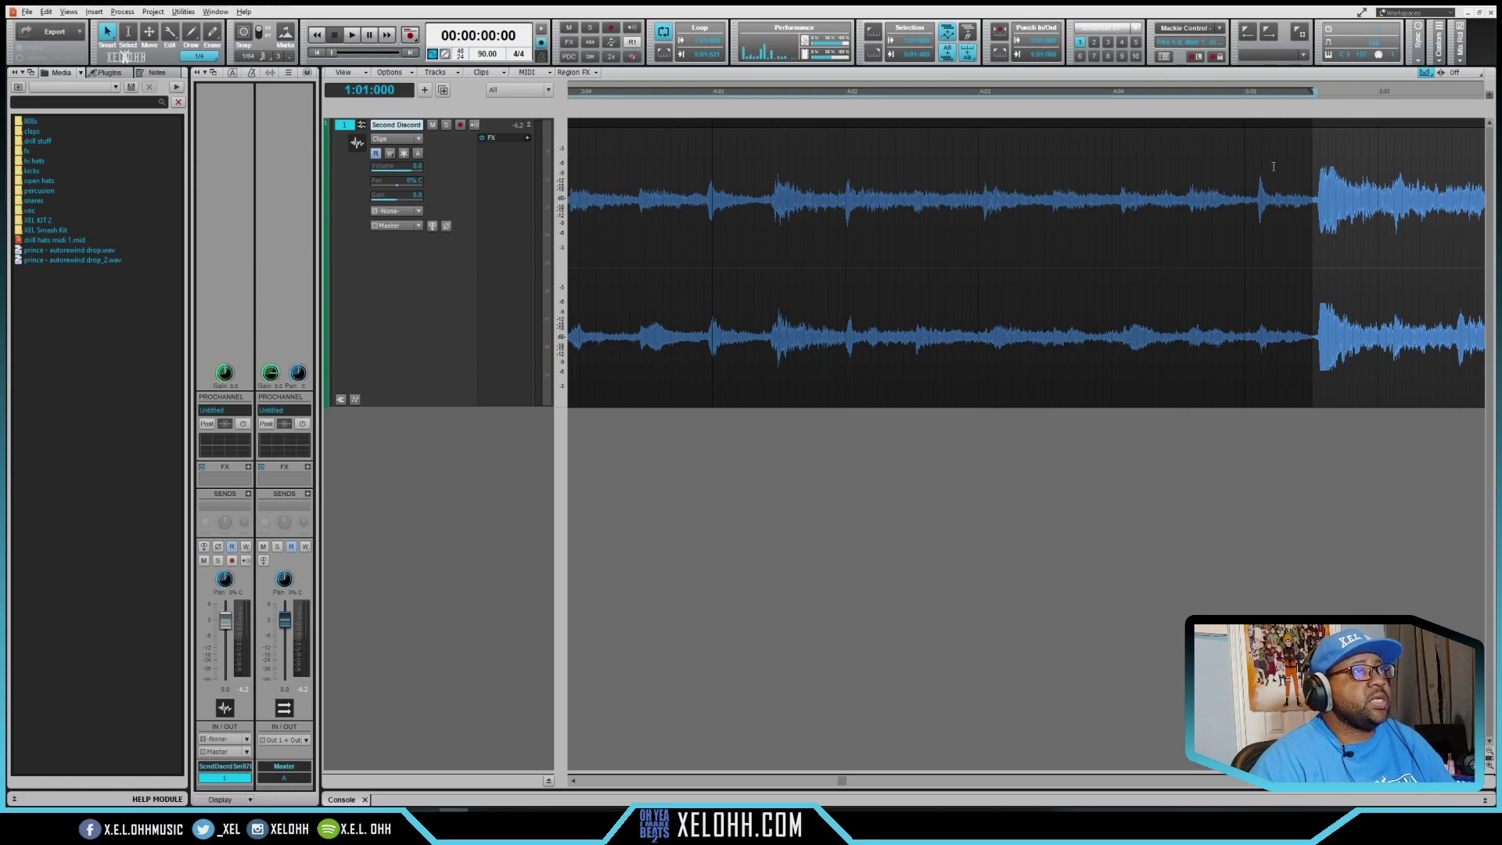
pyautogui.scroll(3, 1280, 173)
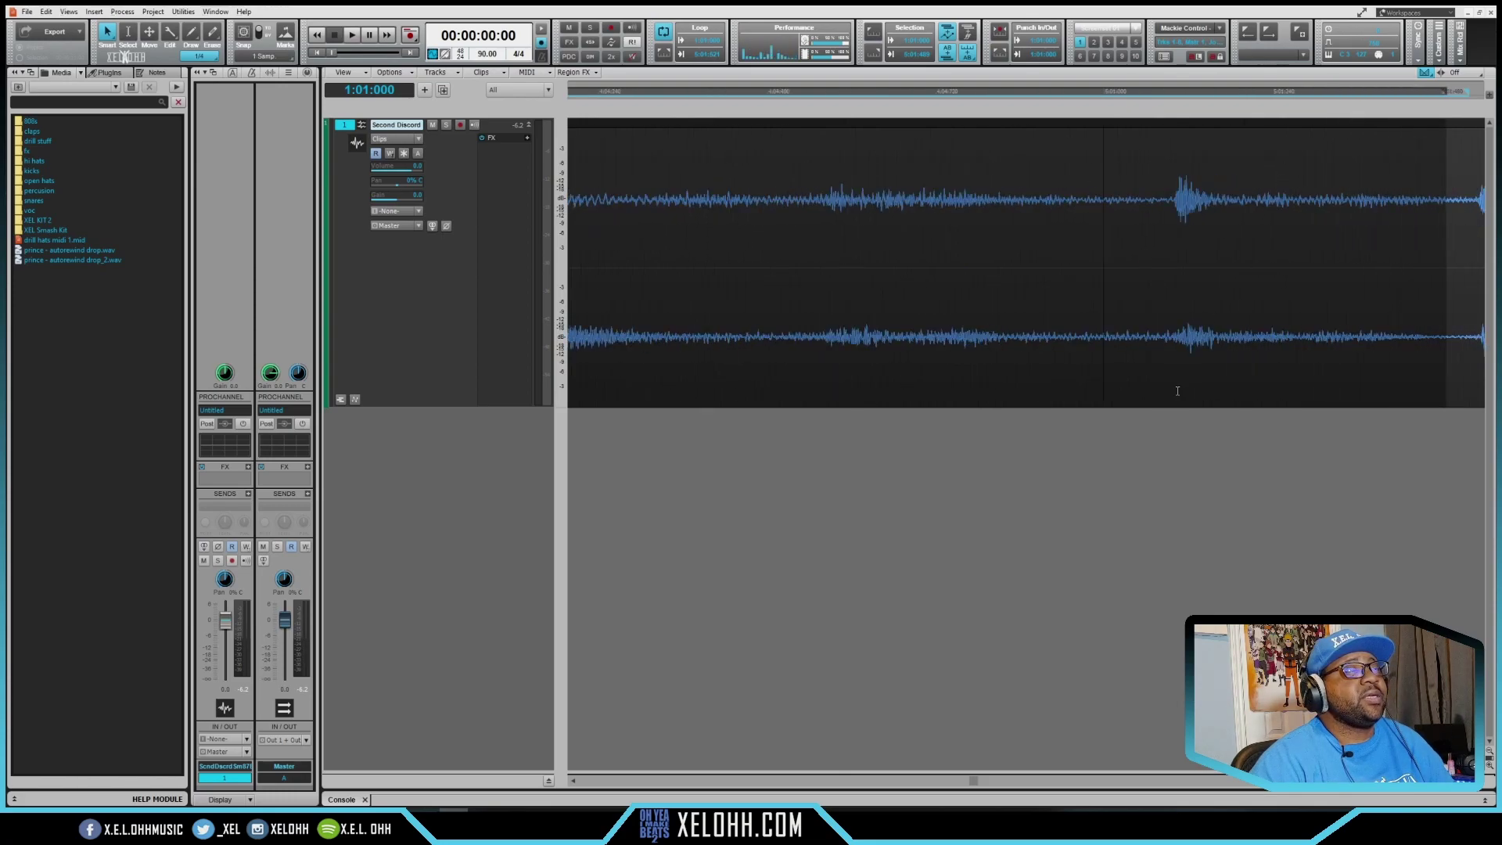
pyautogui.moveTo(973, 781); pyautogui.dragTo(997, 781)
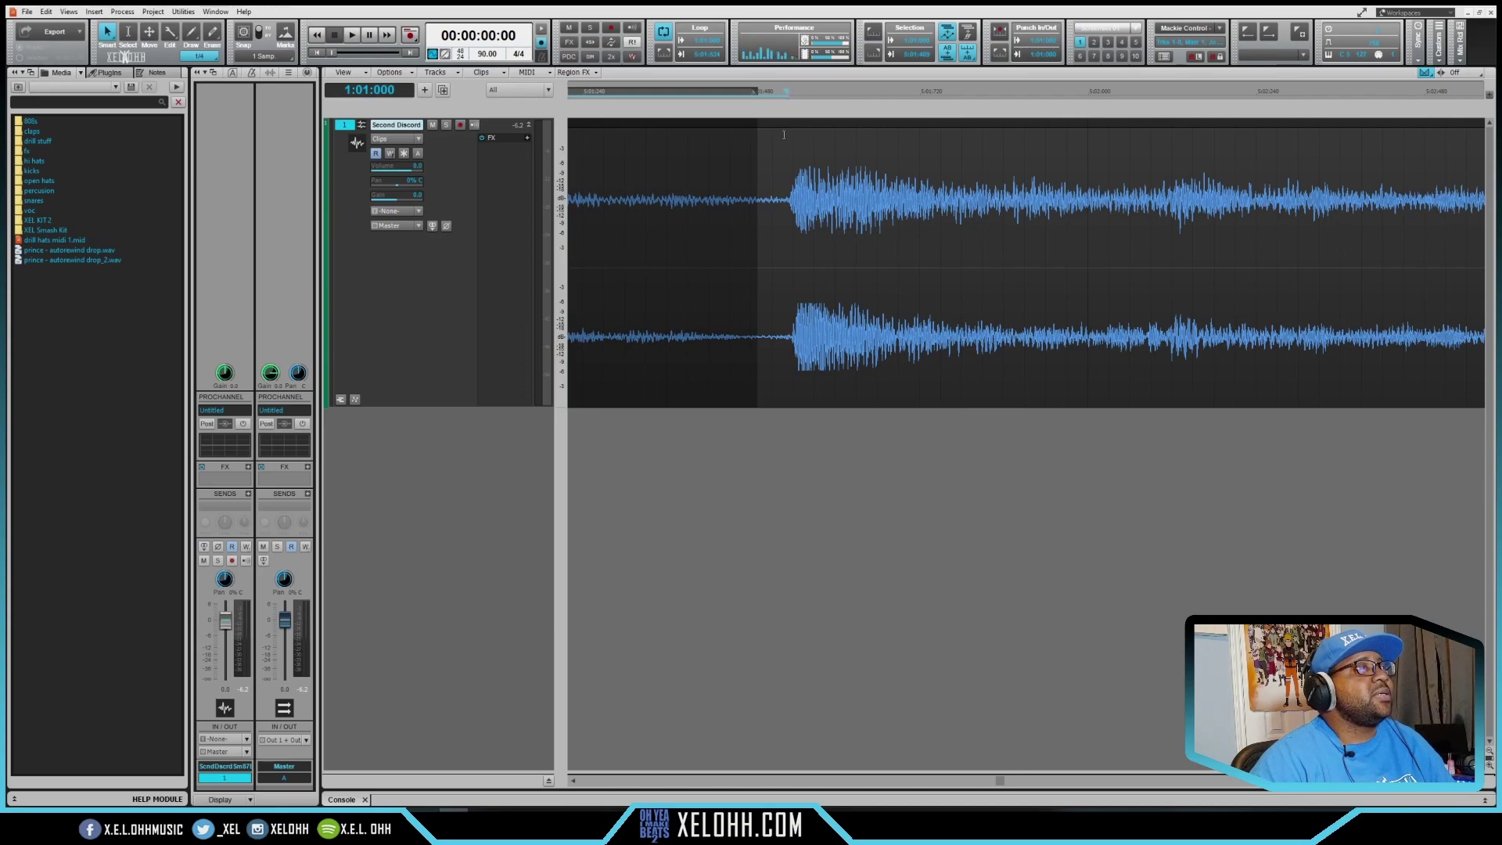
pyautogui.click(789, 102)
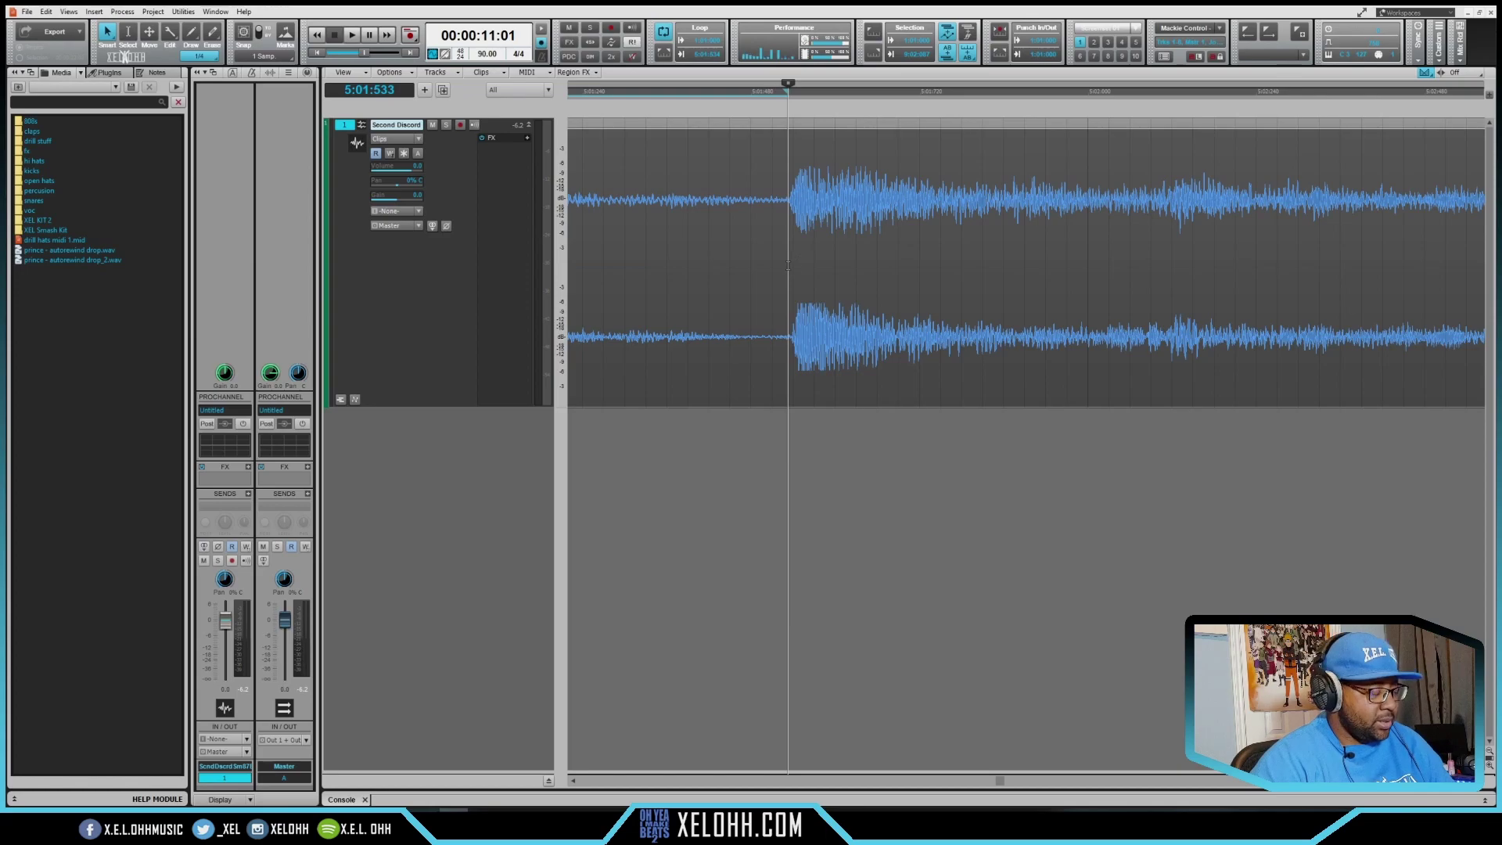
pyautogui.scroll(4, 807, 234)
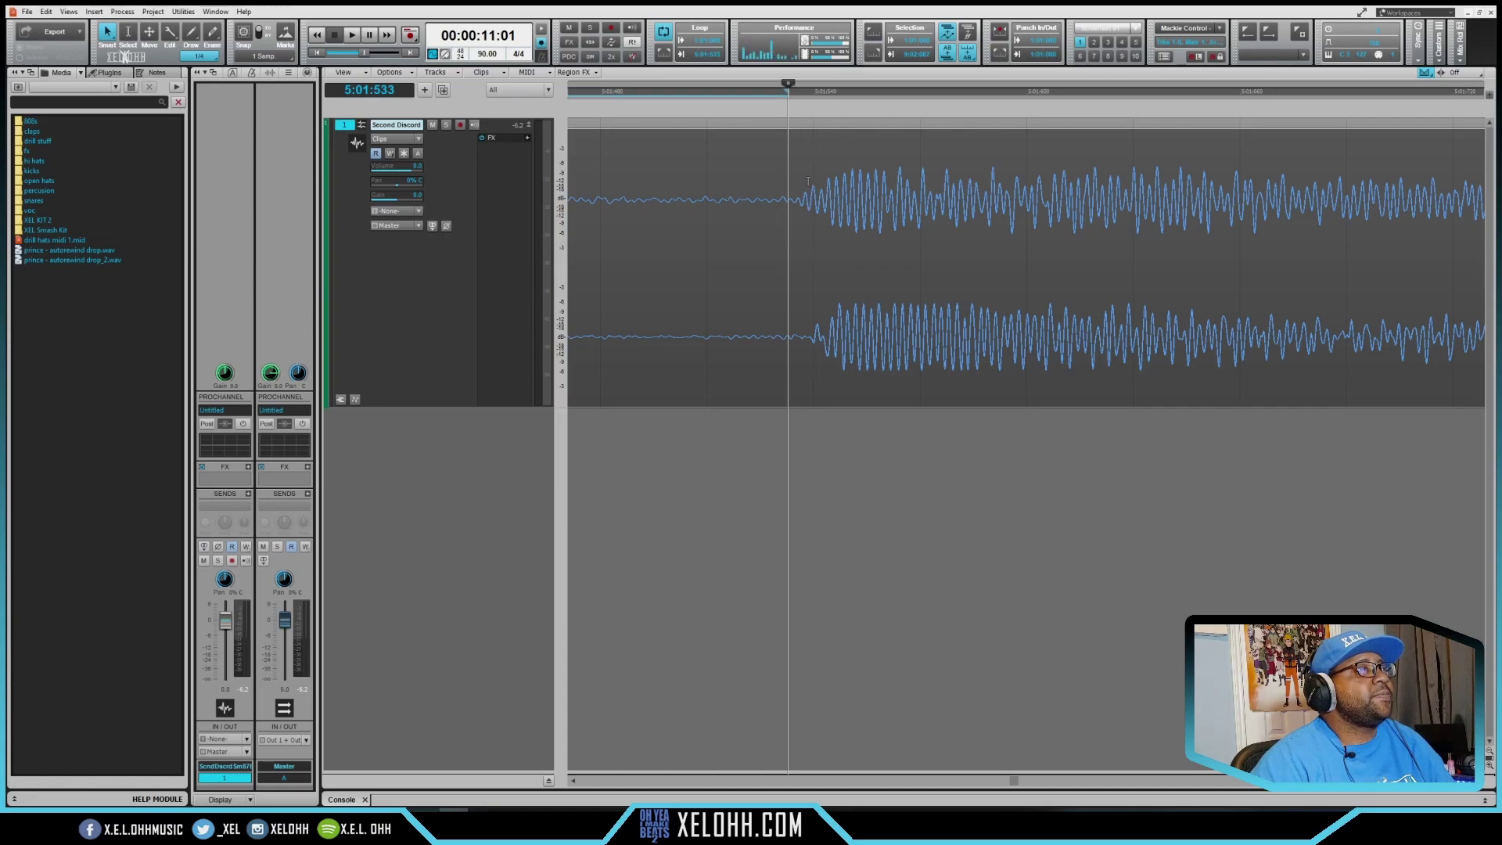
pyautogui.click(788, 386)
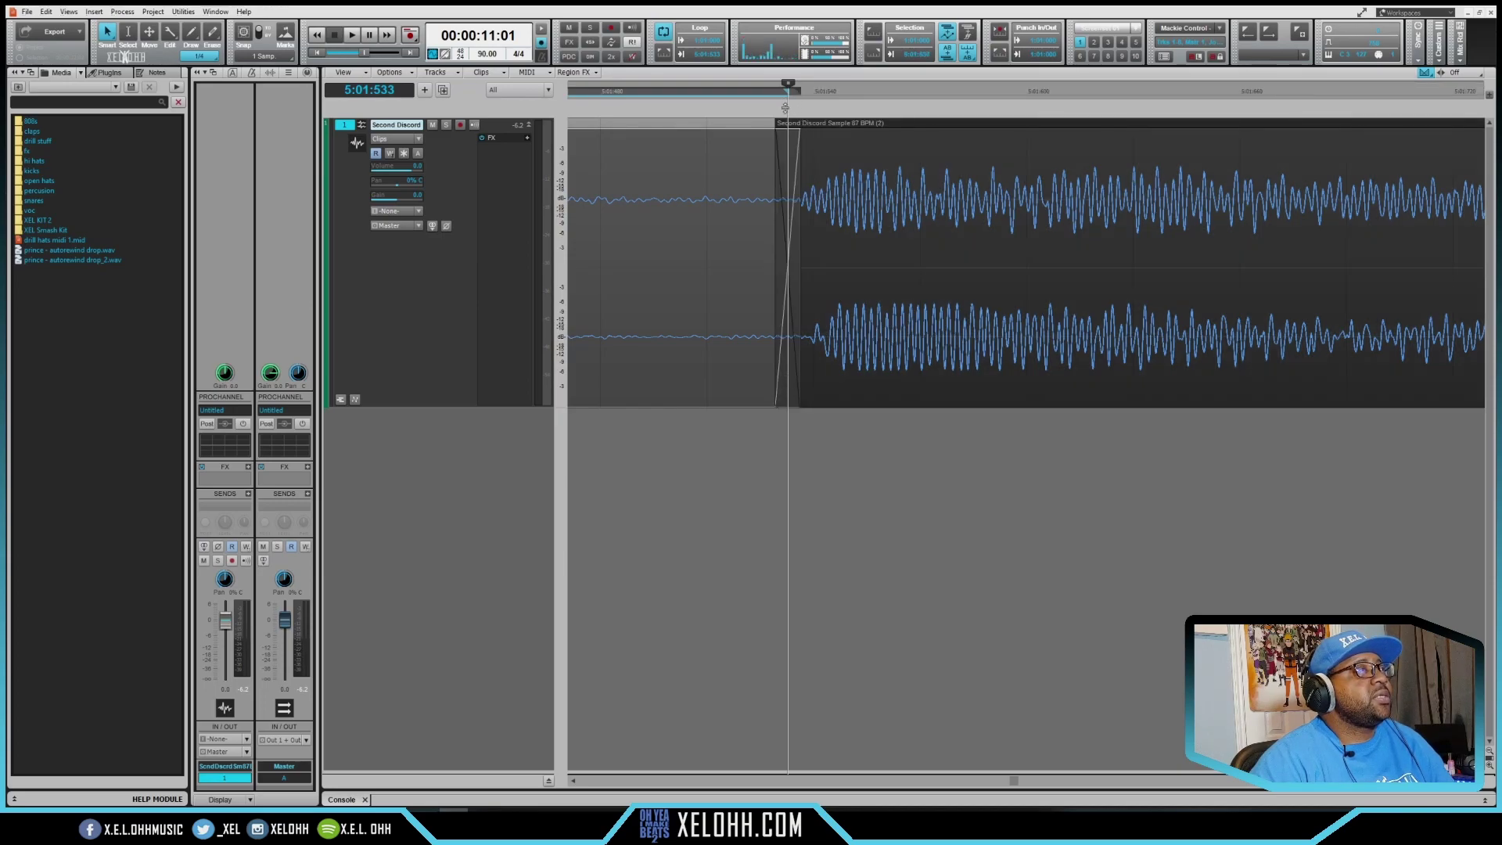
# Step: Return to the project start and play the looped first section to check it
pyautogui.scroll(-2, 804, 119)
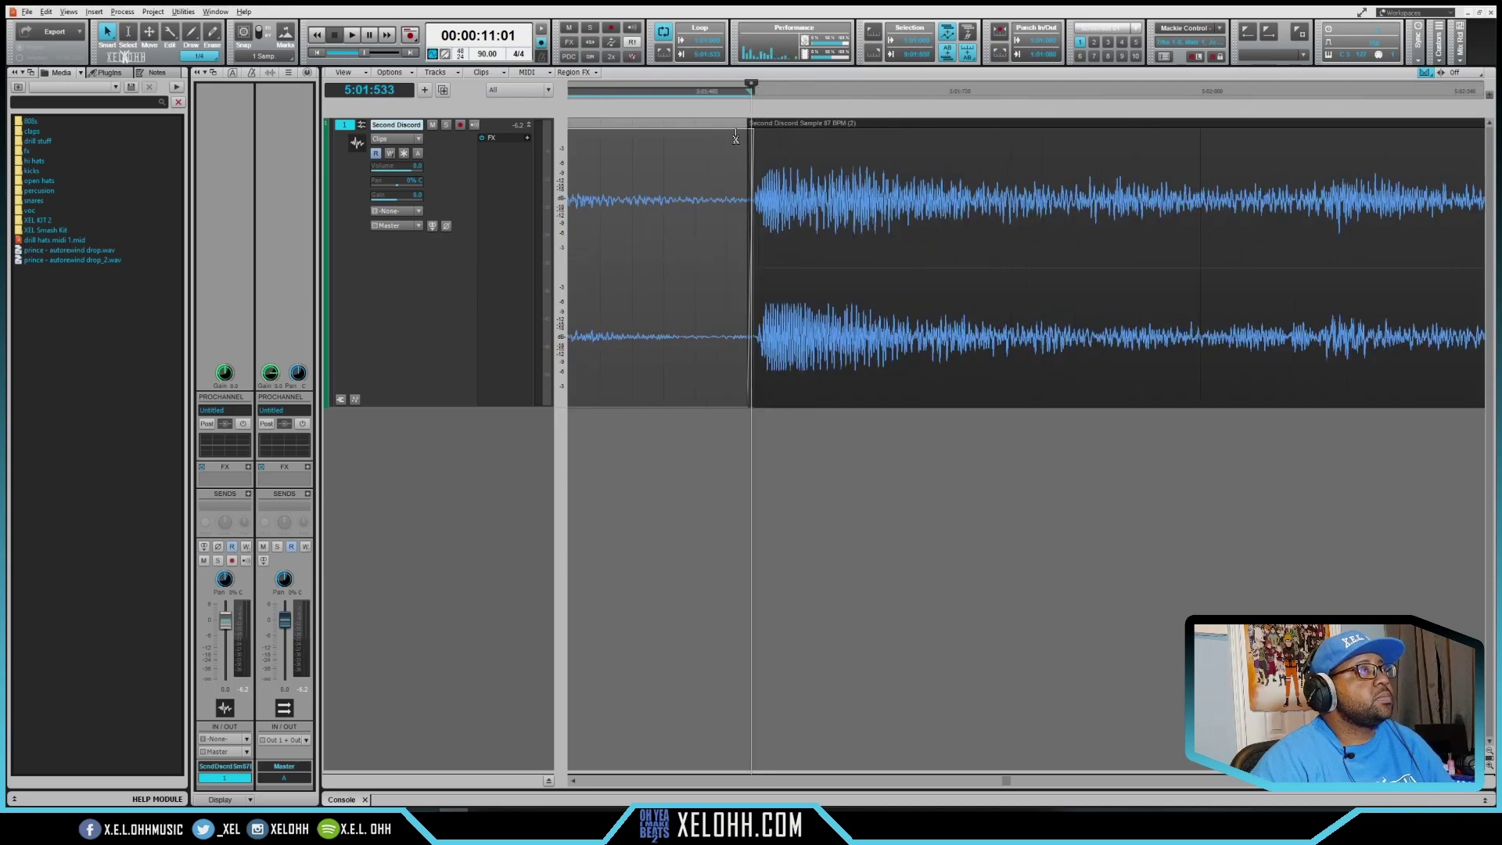
pyautogui.scroll(-1, 705, 235)
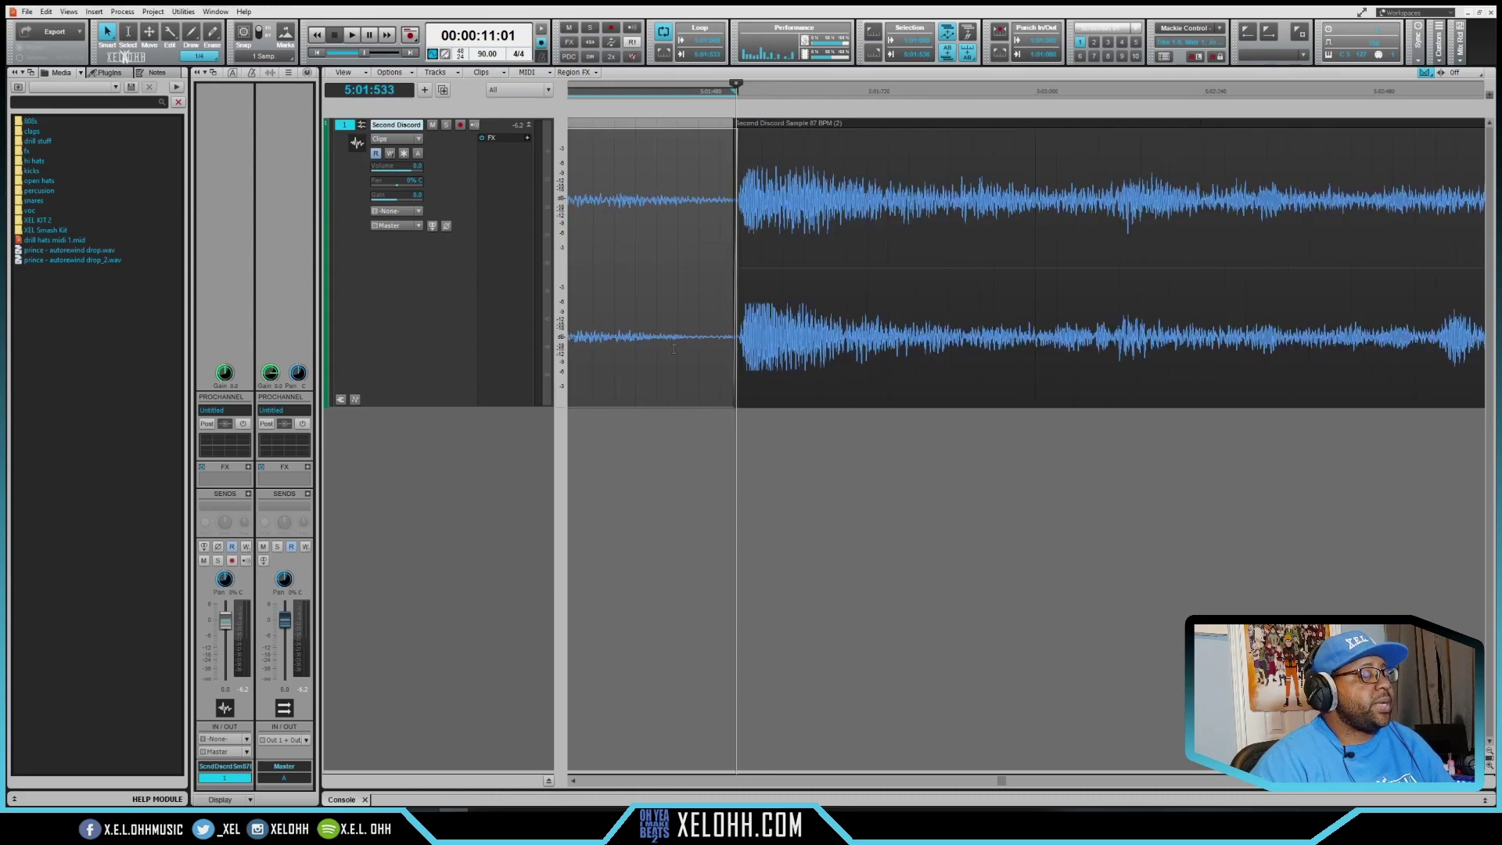
pyautogui.scroll(-1, 654, 354)
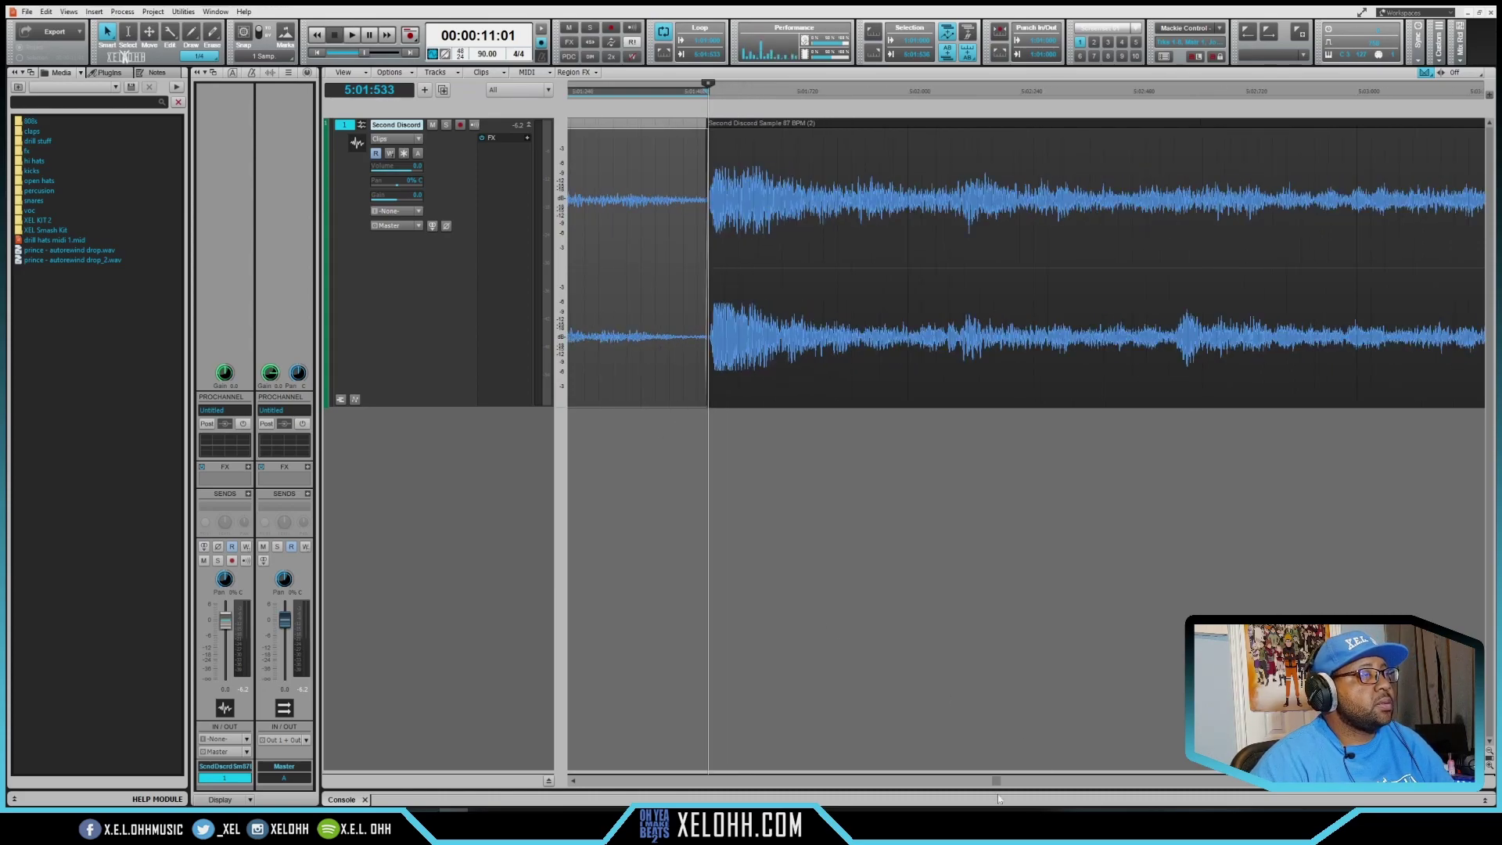
pyautogui.press('w')
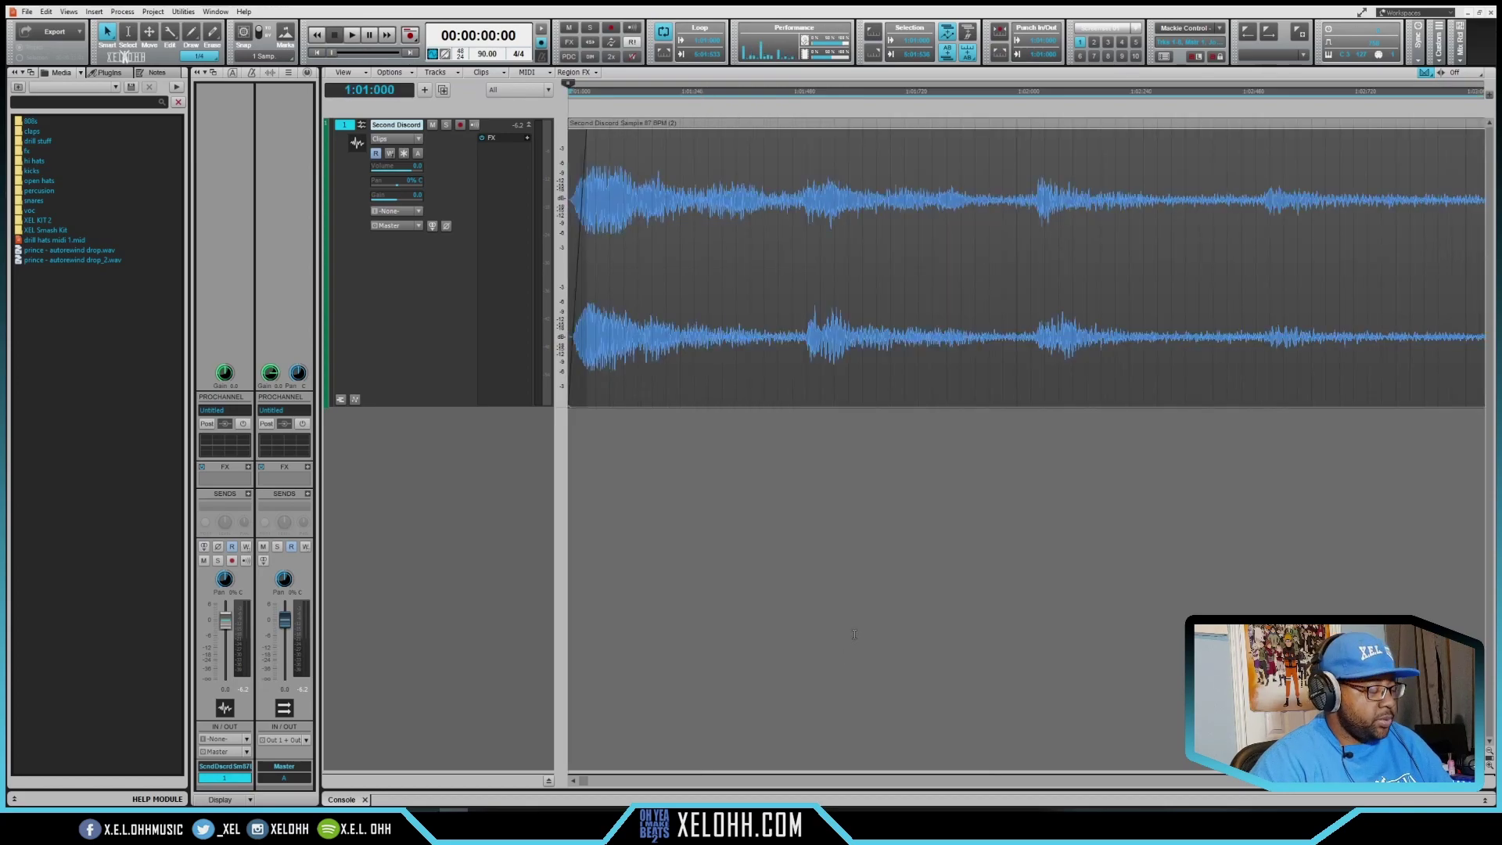
pyautogui.scroll(-3, 853, 634)
pyautogui.scroll(-3, 844, 634)
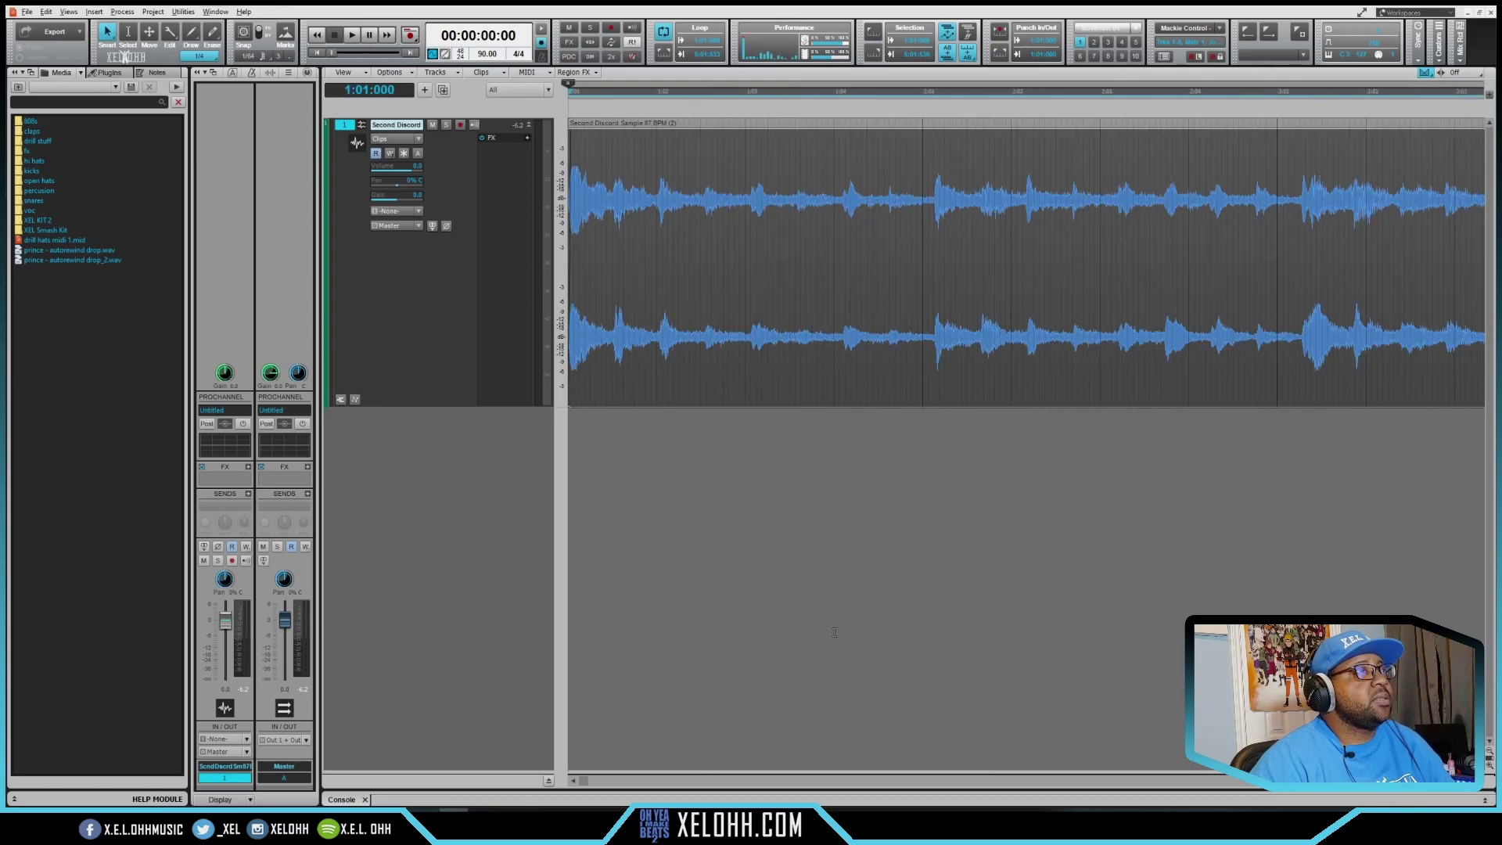
pyautogui.press('space')
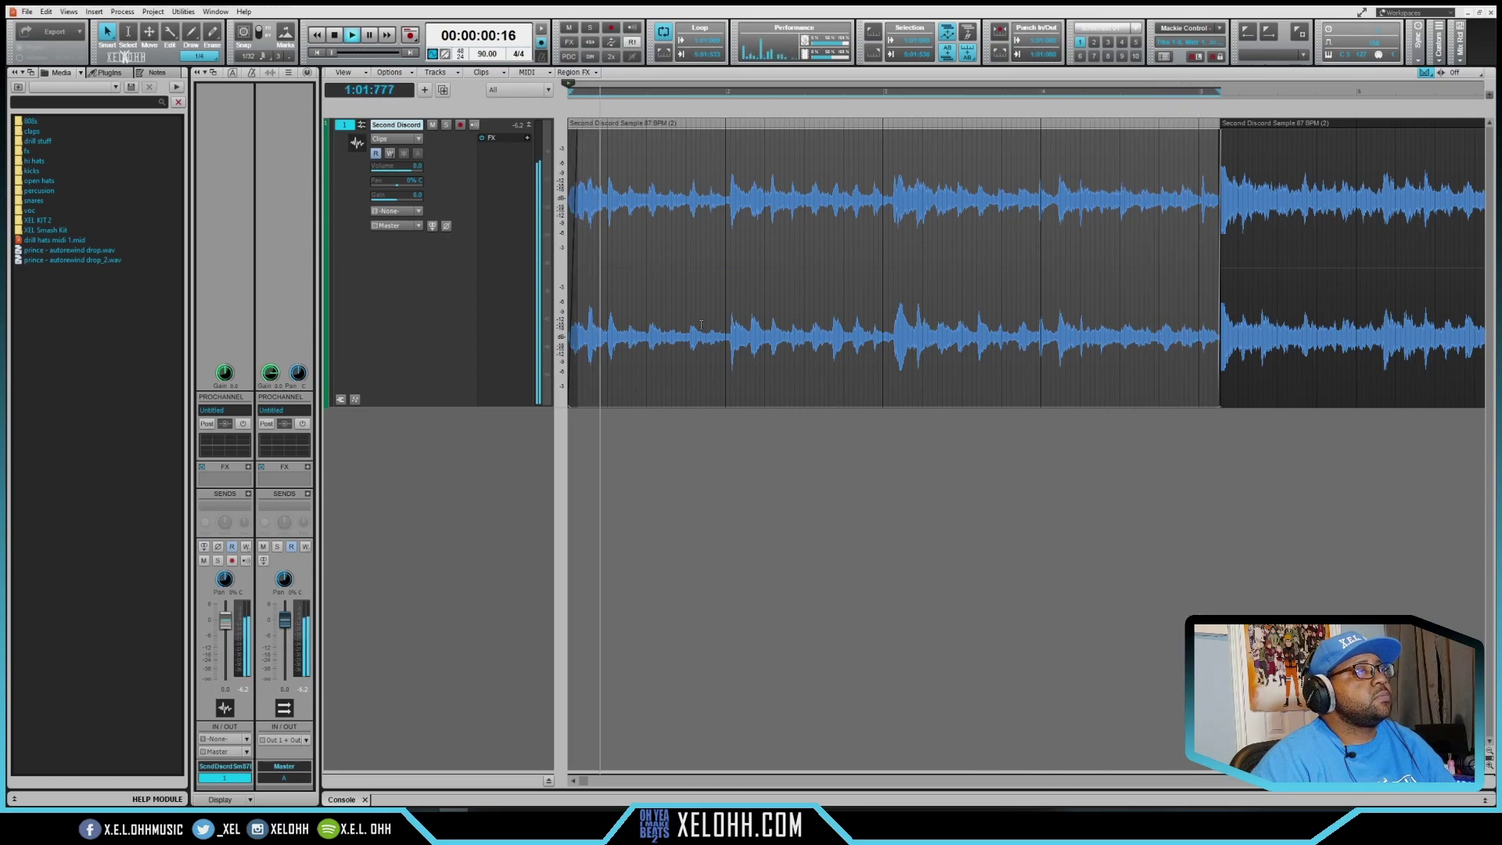
pyautogui.press('space')
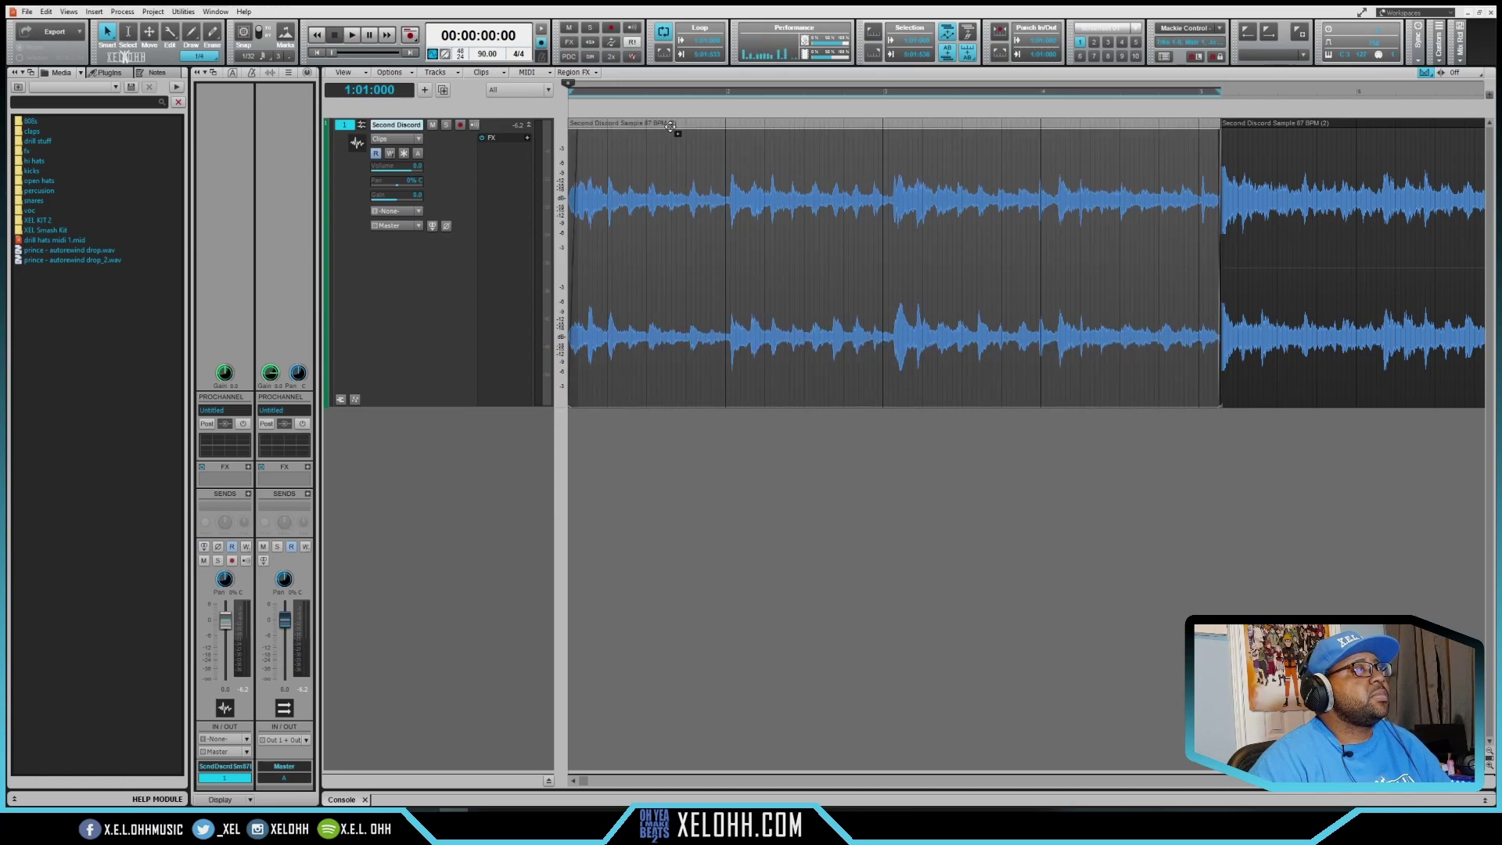
# Step: Copy the first clip onto a new track below, expand that track, and mute the original sample track
pyautogui.moveTo(671, 126); pyautogui.dragTo(626, 430)
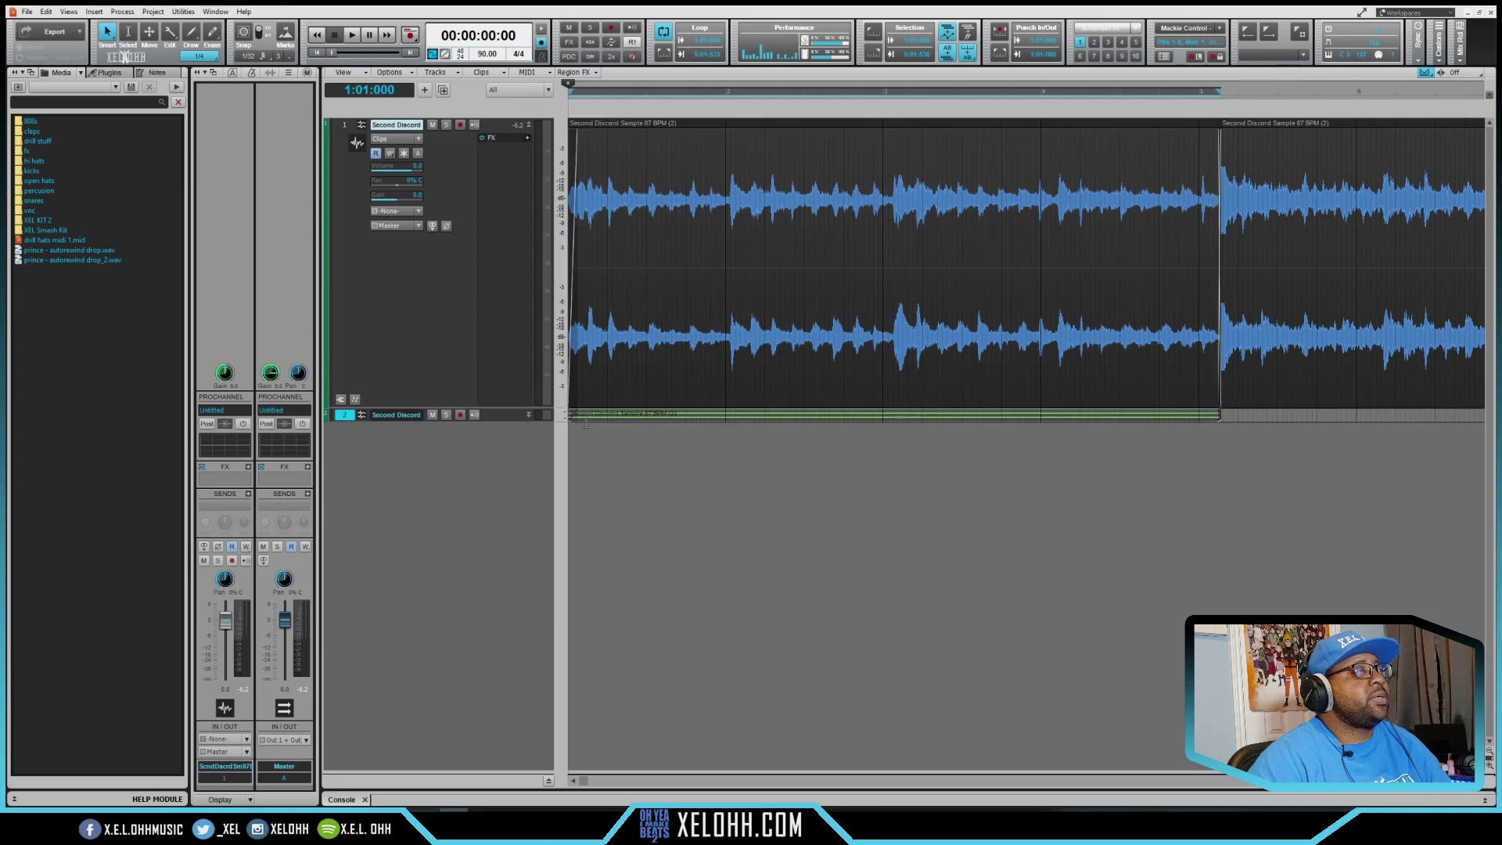
pyautogui.click(528, 416)
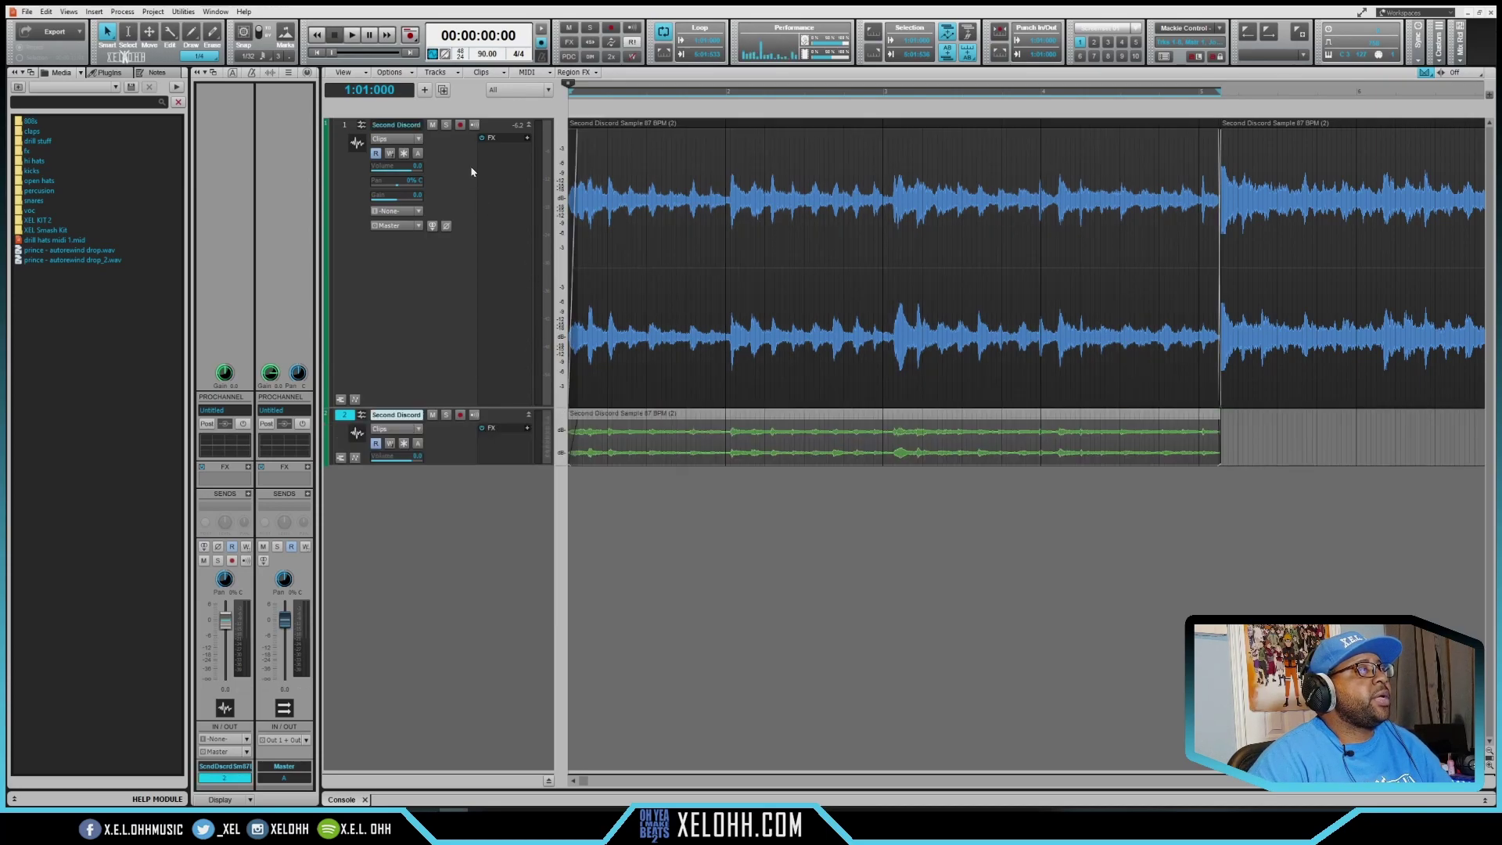
pyautogui.click(432, 124)
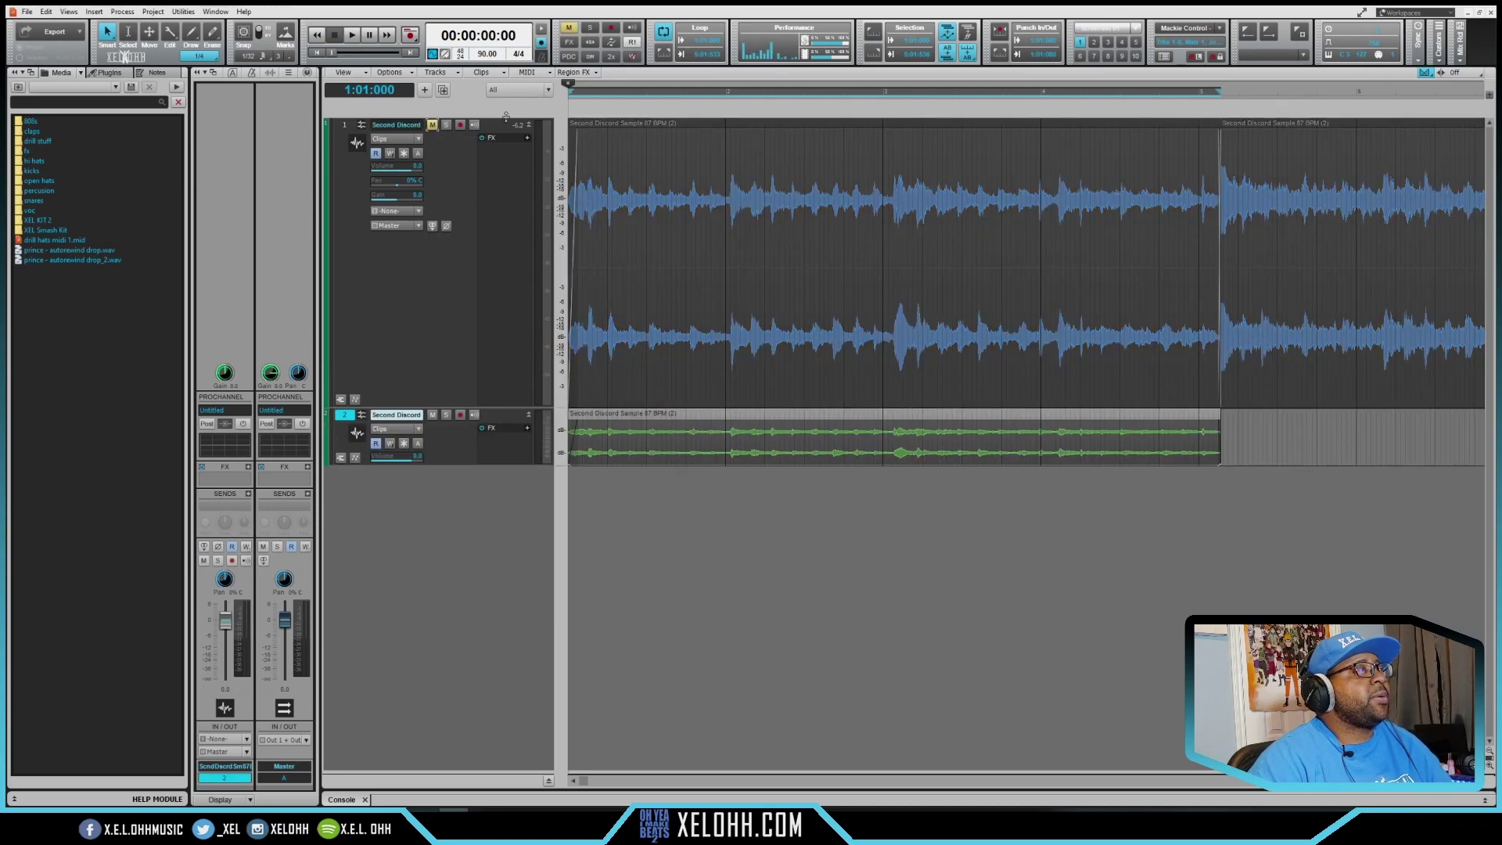
# Step: Collapse the muted original sample track and increase the height of the copied clip's track
pyautogui.click(529, 126)
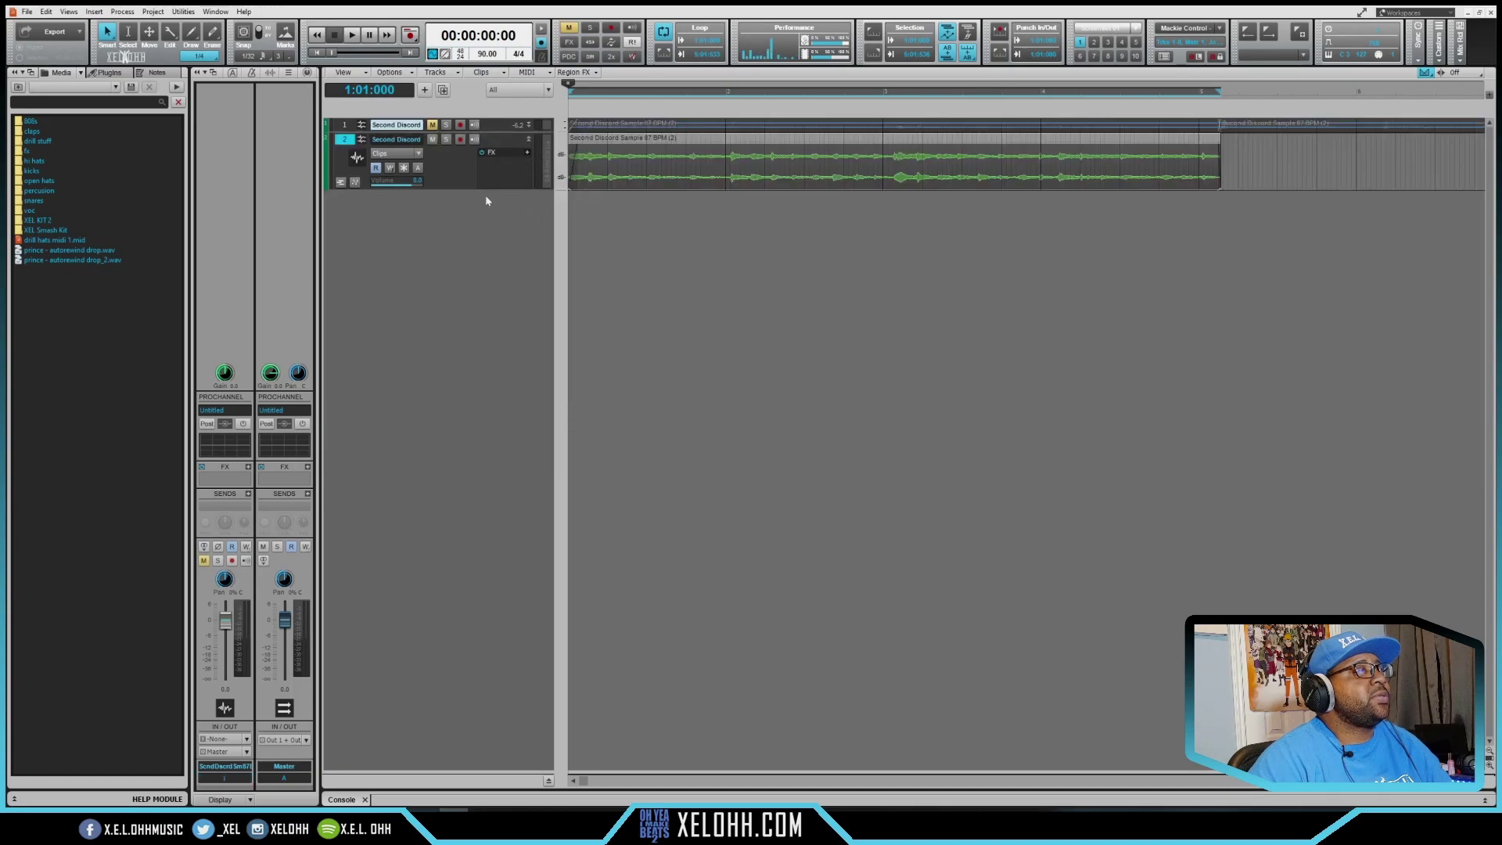
pyautogui.moveTo(466, 188); pyautogui.dragTo(437, 311)
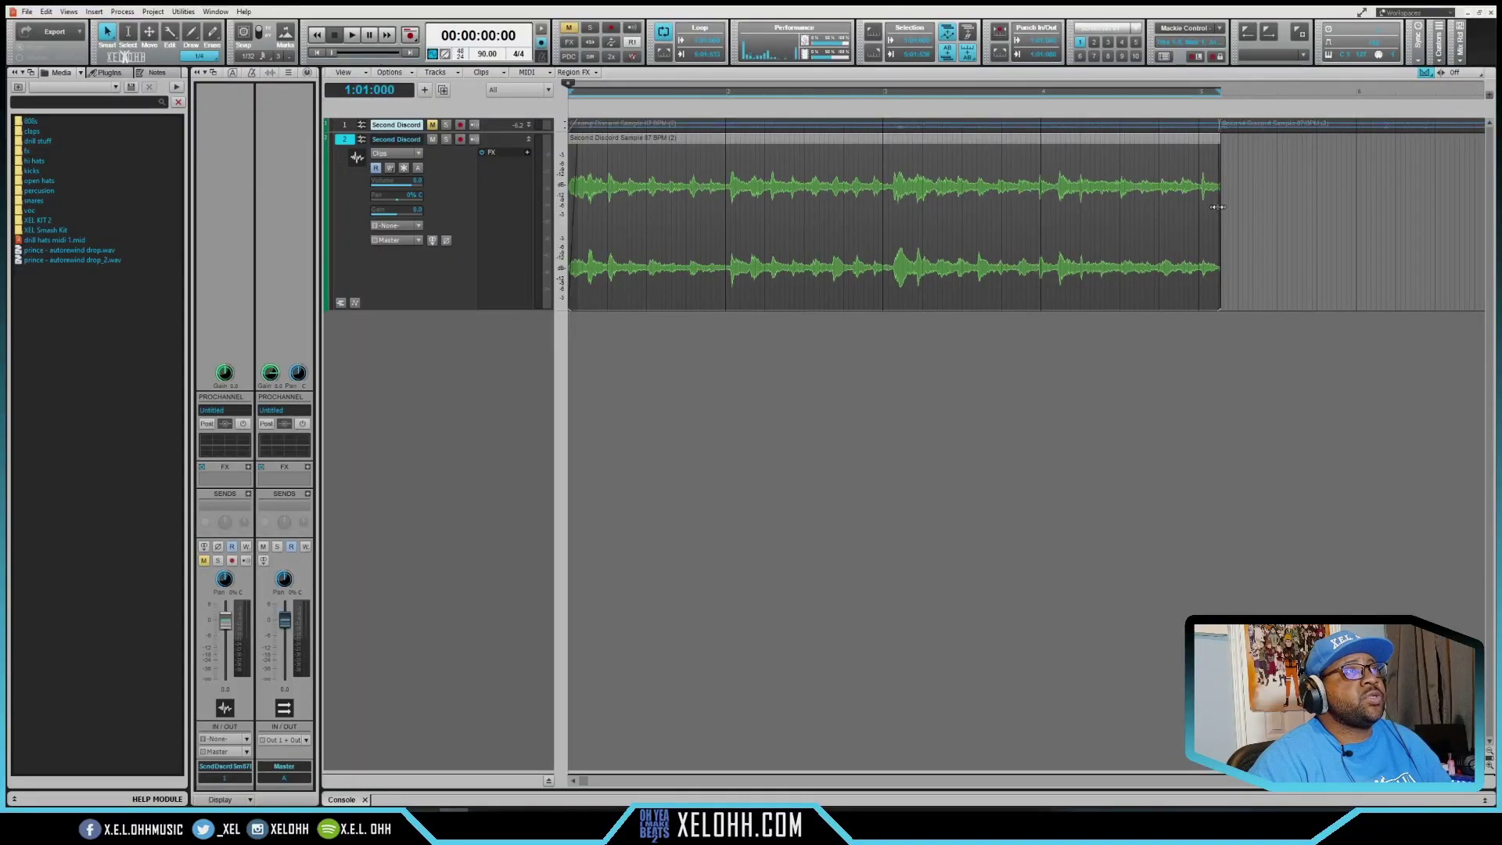
# Step: Time-stretch the copied clip with snapping enabled so it ends exactly at bar 5, and play it to check the timing
pyautogui.moveTo(1219, 206); pyautogui.dragTo(1188, 212)
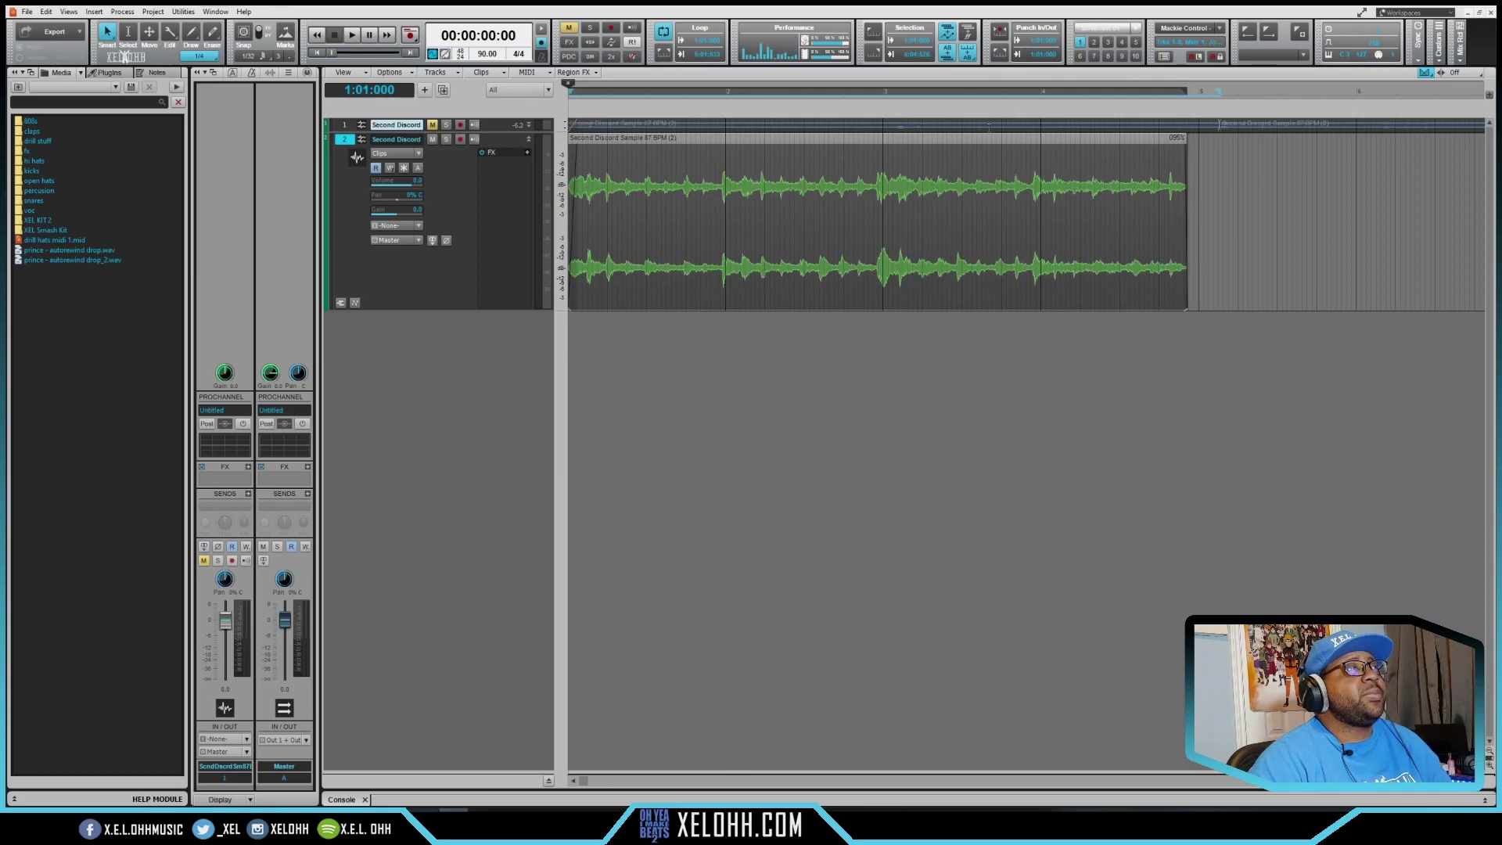
pyautogui.click(245, 32)
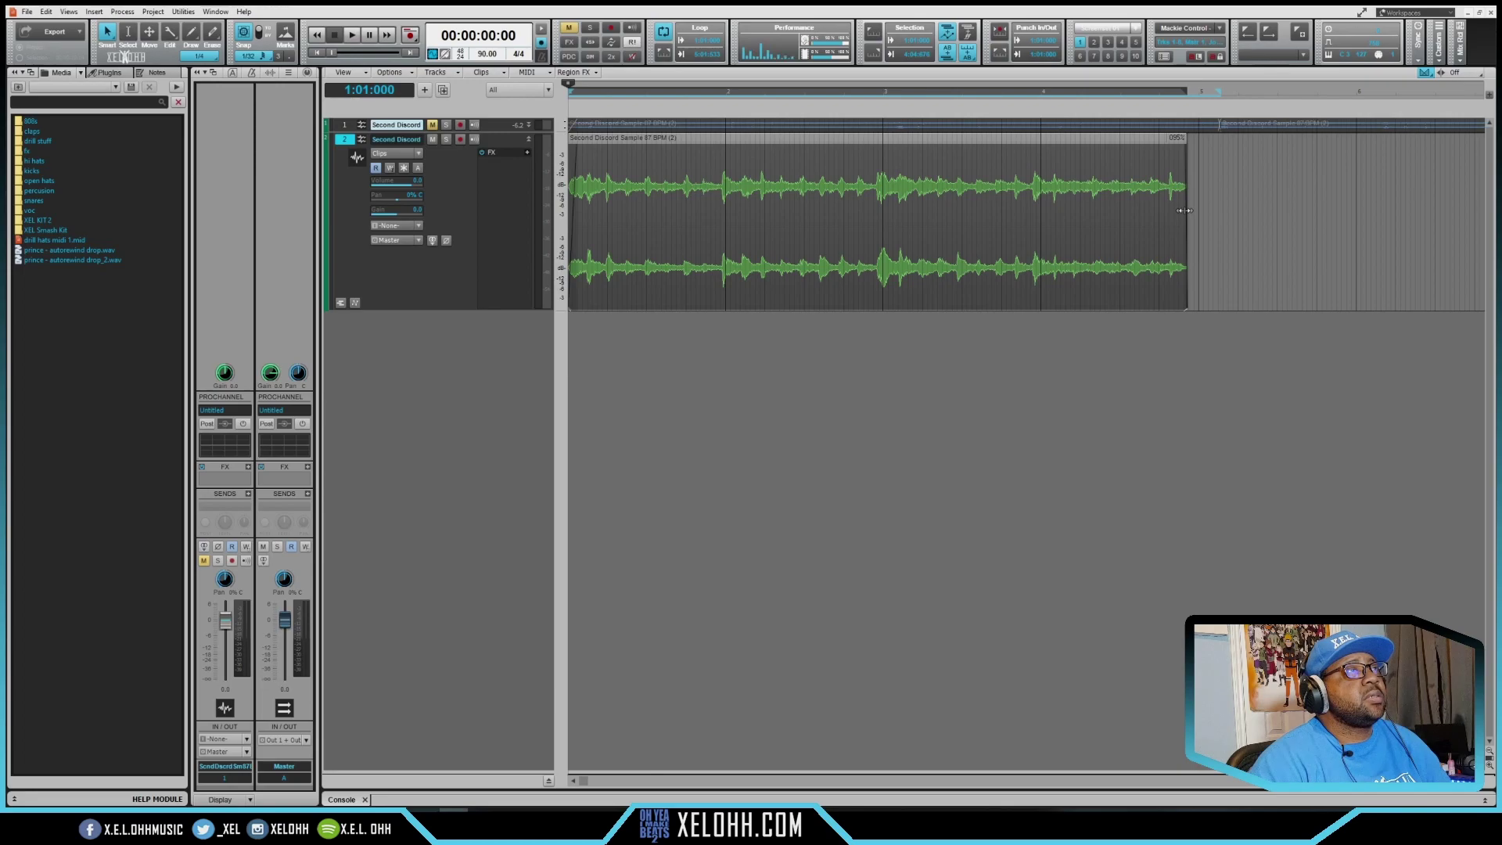
pyautogui.moveTo(1185, 210); pyautogui.dragTo(1199, 216)
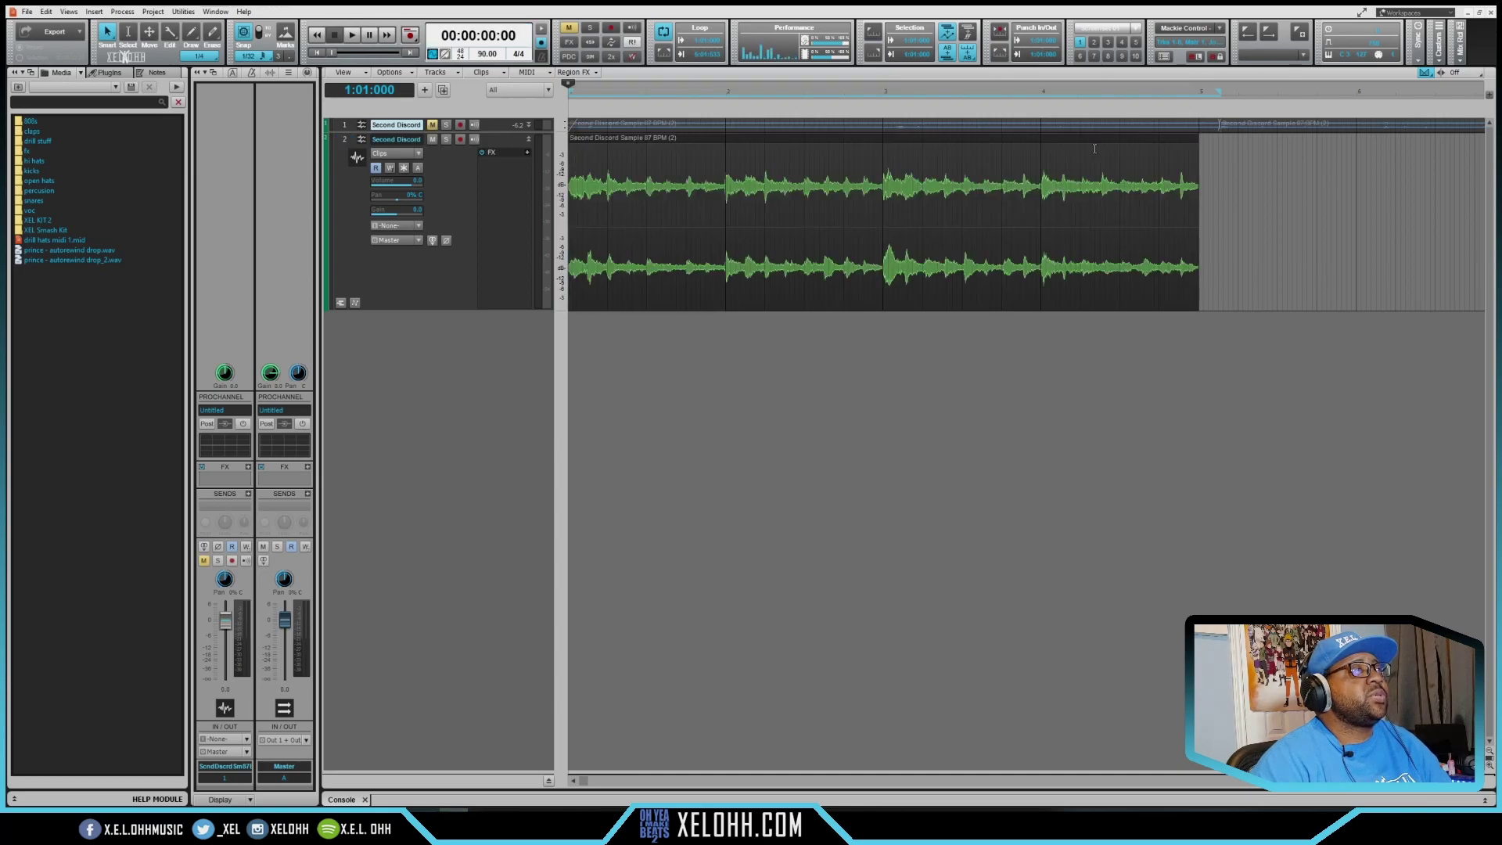
pyautogui.press('space')
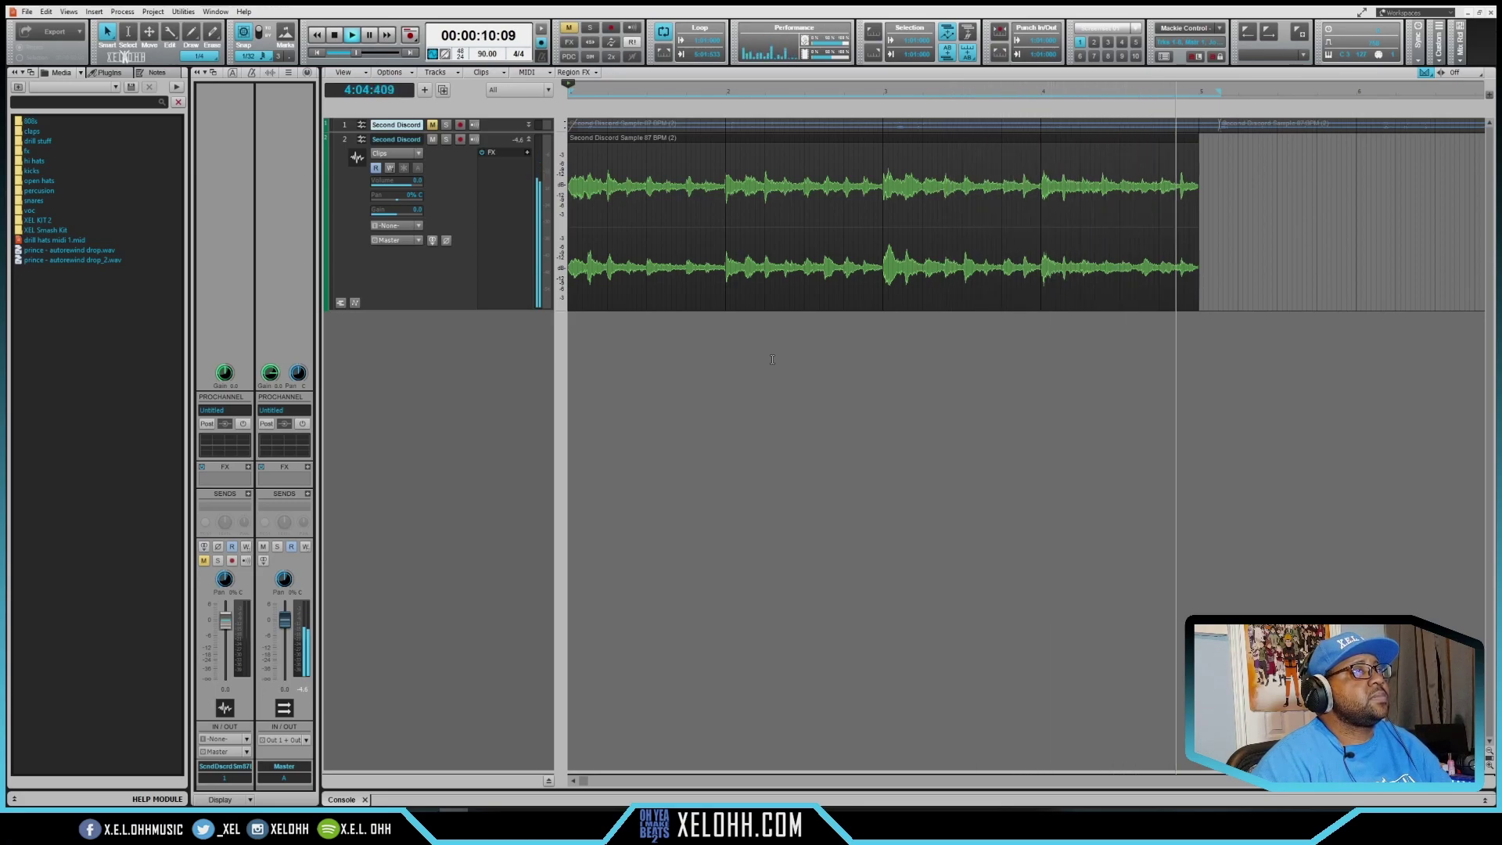
pyautogui.press('space')
# Step: Split the stretched clip every two beats into eight equal half-bar slices
pyautogui.click(638, 236)
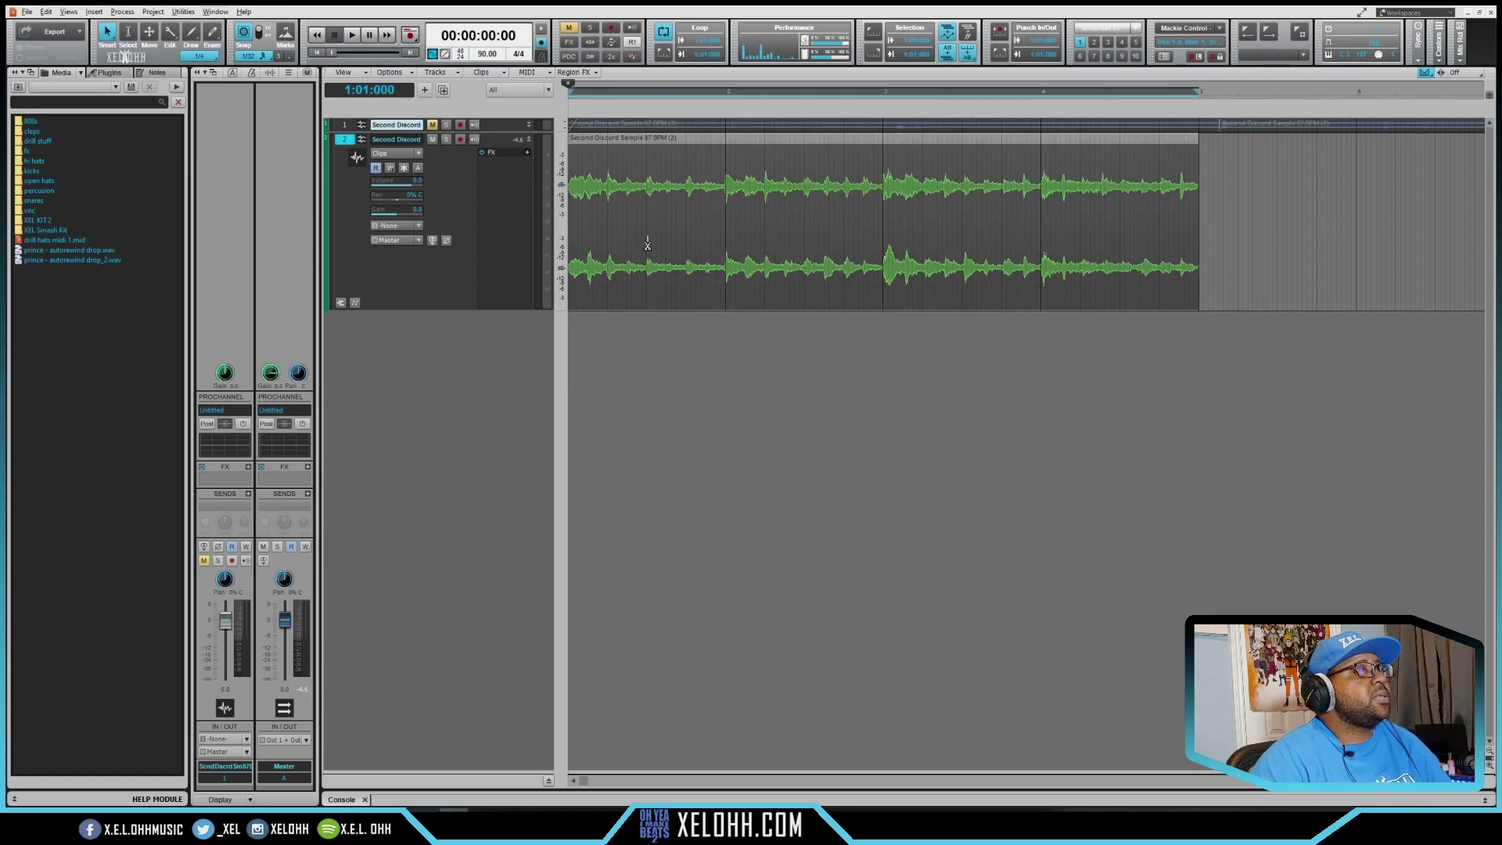
pyautogui.click(646, 246)
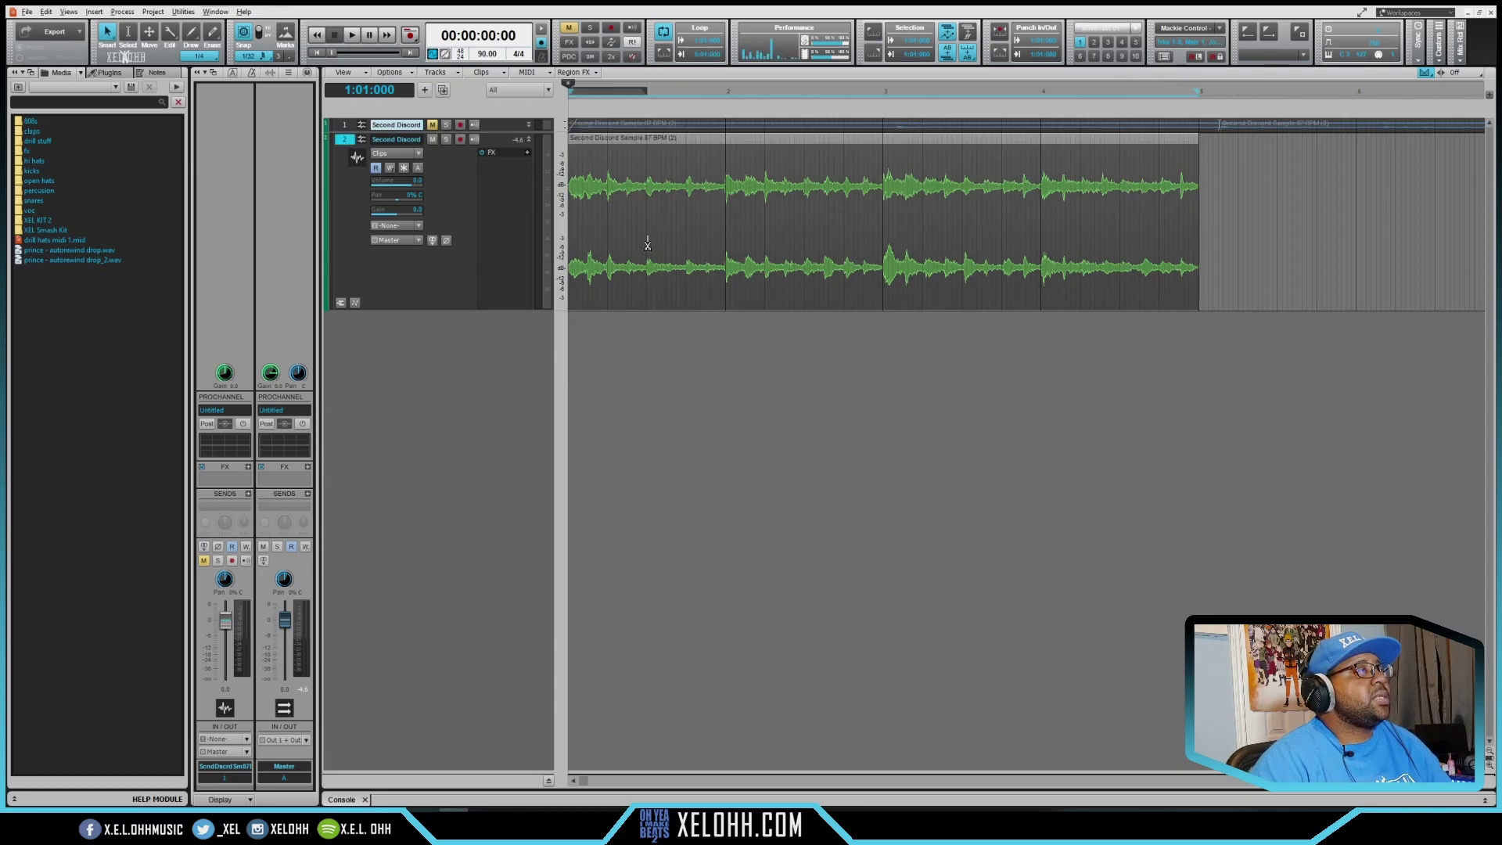
pyautogui.click(724, 233)
pyautogui.click(804, 235)
pyautogui.click(882, 234)
pyautogui.click(963, 235)
pyautogui.click(1043, 235)
pyautogui.click(1120, 235)
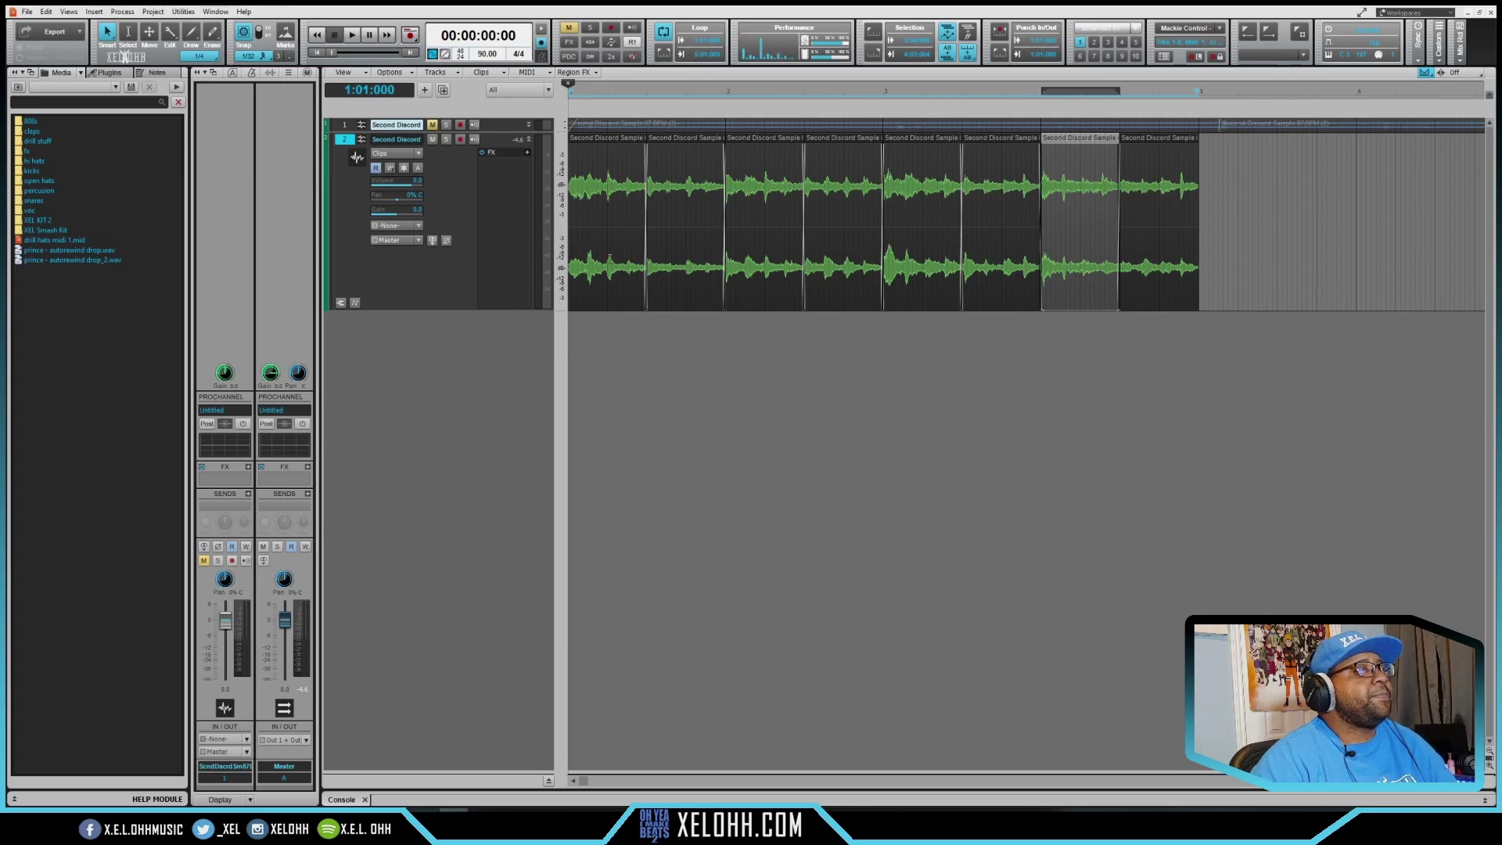
# Step: Copy the first slice onto a new expanded track below, leaving no extra slice at bar 4, and mute the sliced track
pyautogui.keyDown('ctrl'); pyautogui.click(599, 141); pyautogui.keyUp('ctrl')
pyautogui.moveTo(599, 141); pyautogui.dragTo(595, 362)
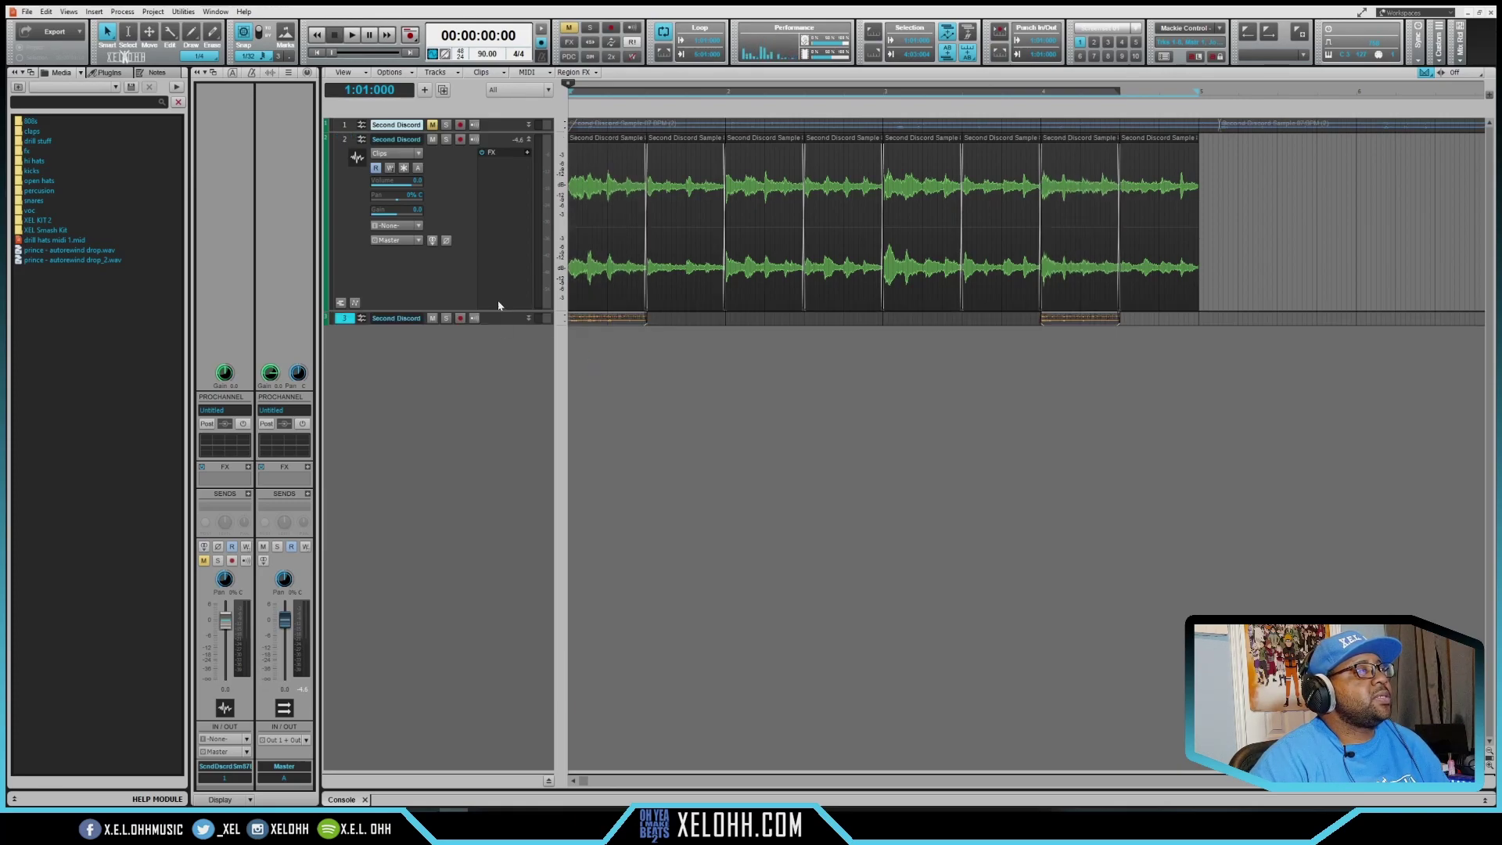
pyautogui.click(433, 140)
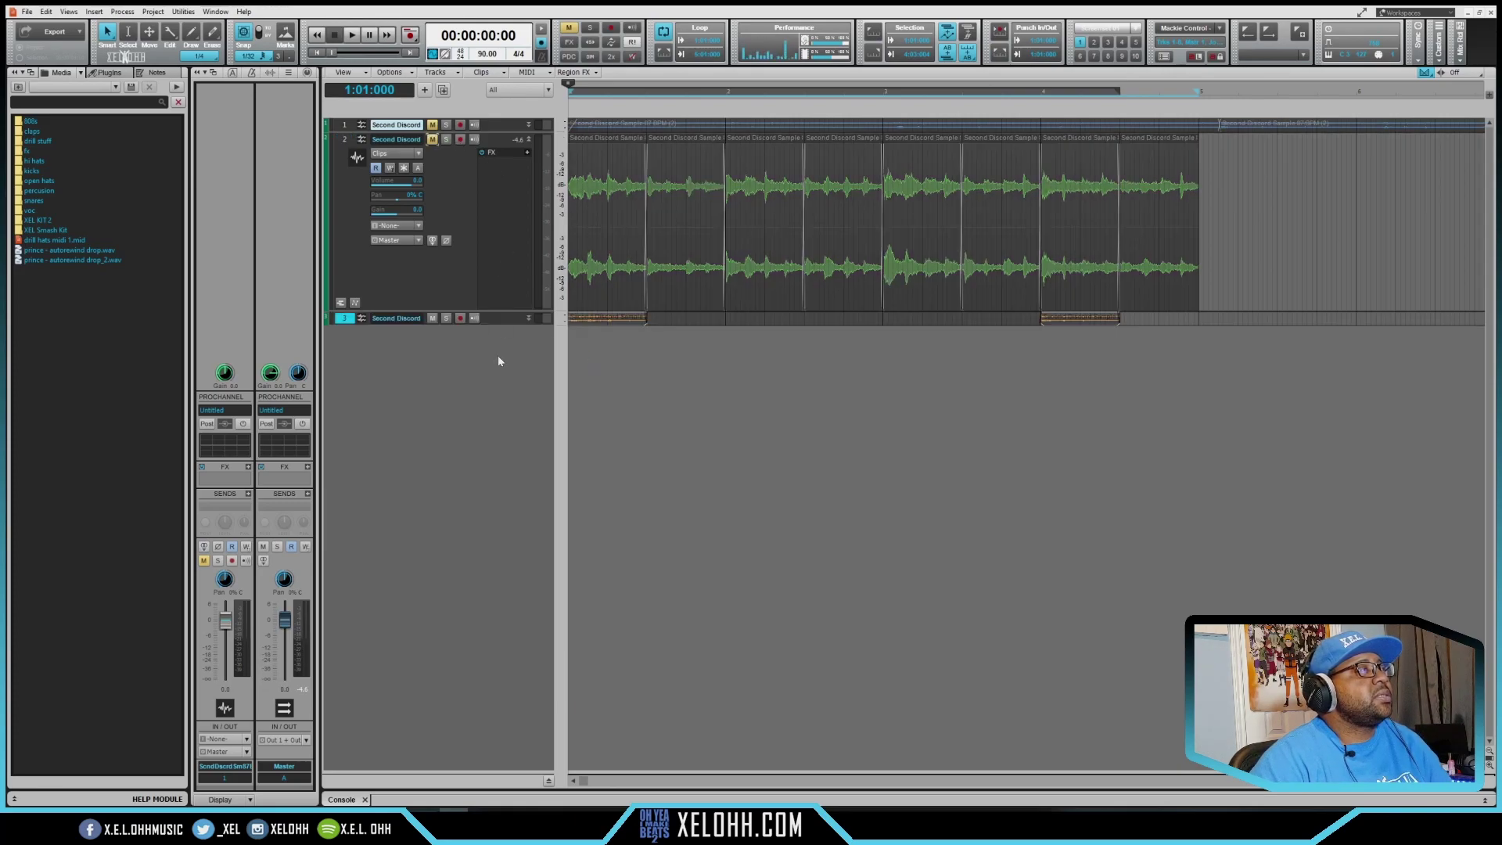
pyautogui.click(528, 318)
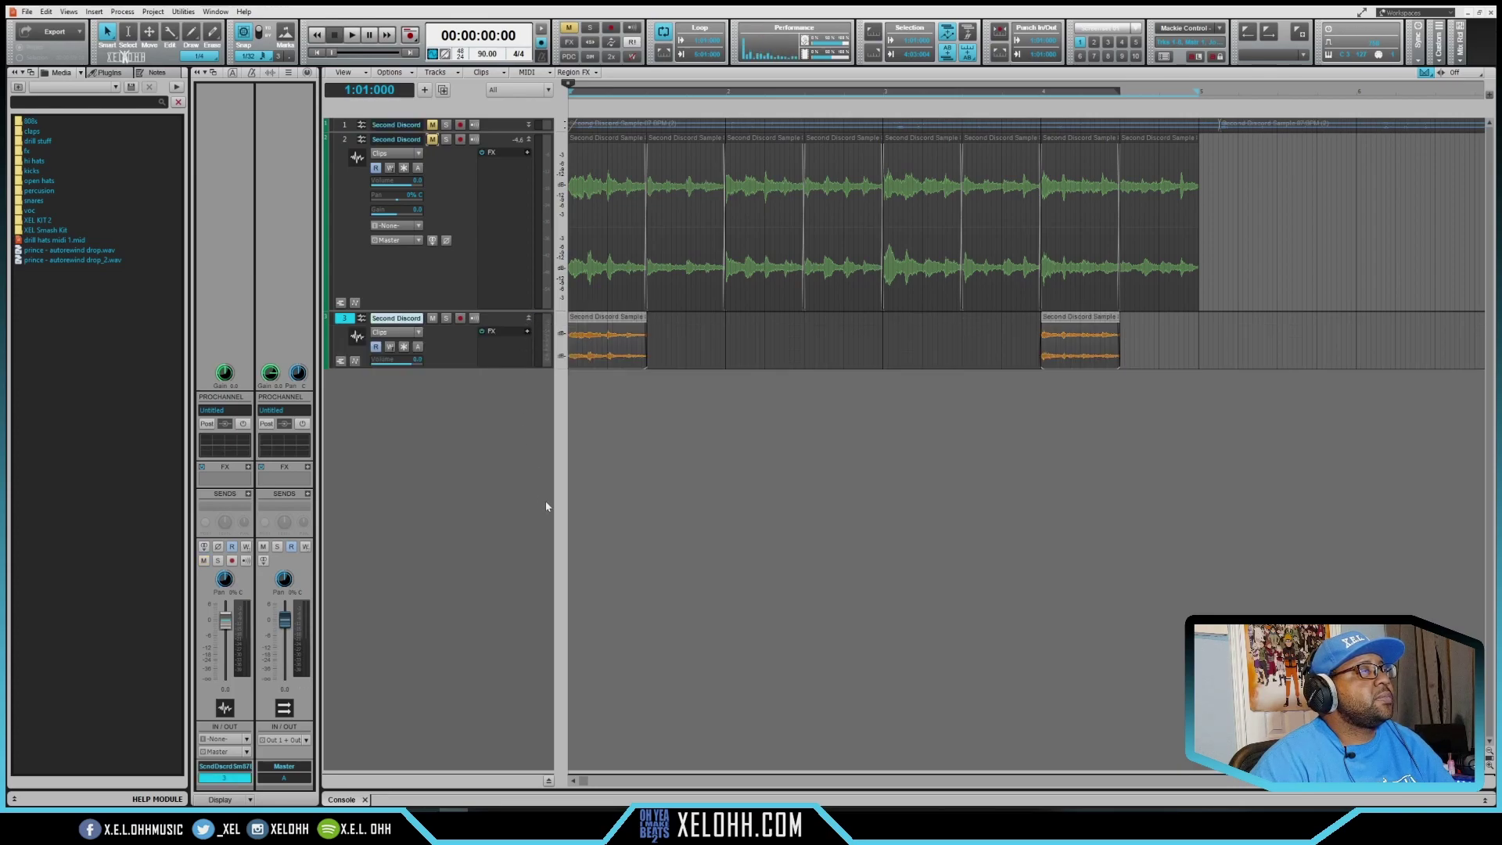
pyautogui.click(1087, 320)
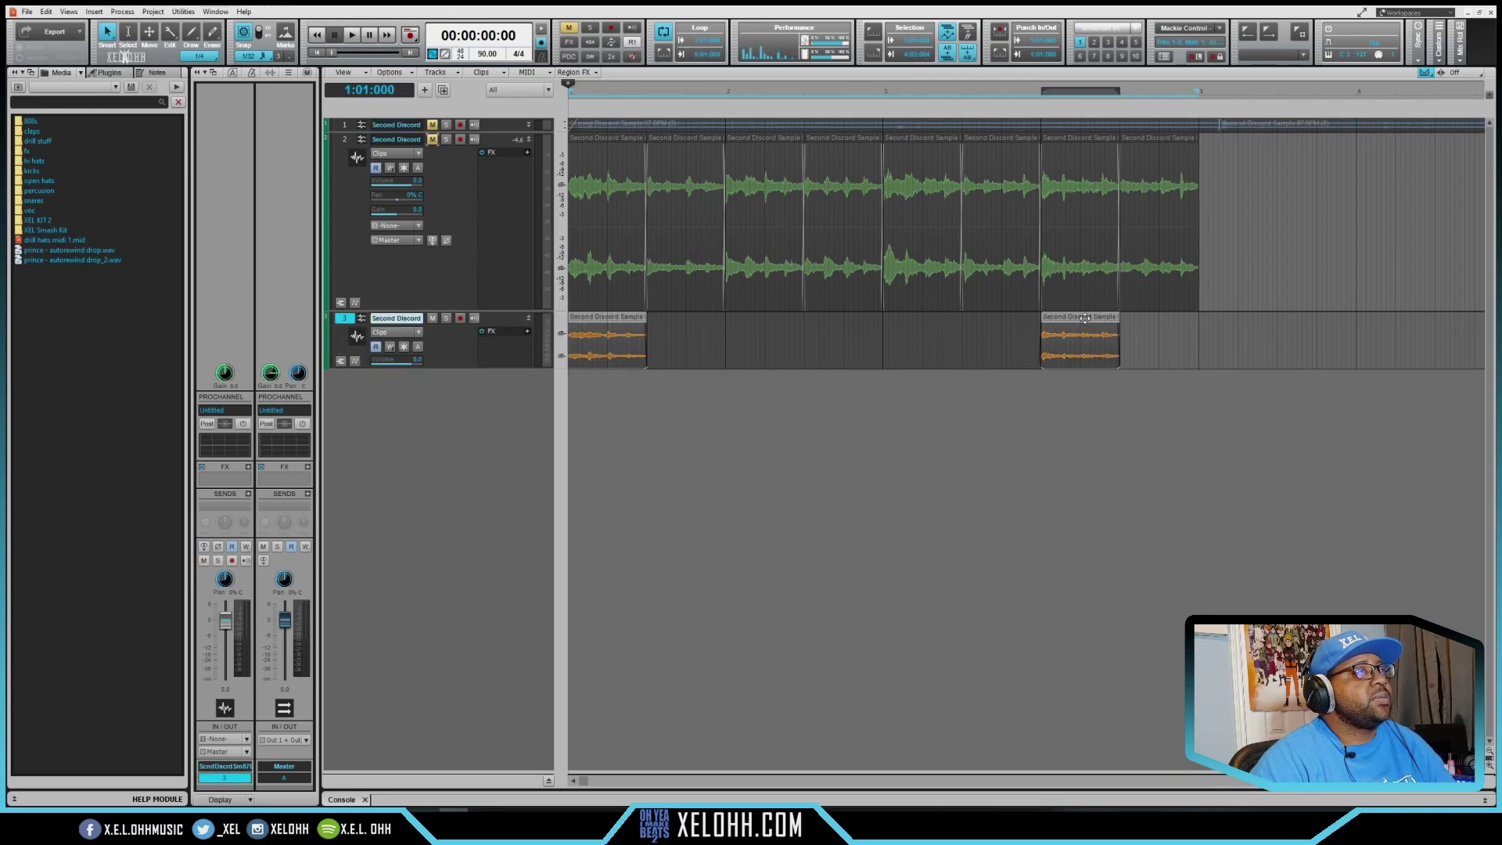
pyautogui.press('Delete')
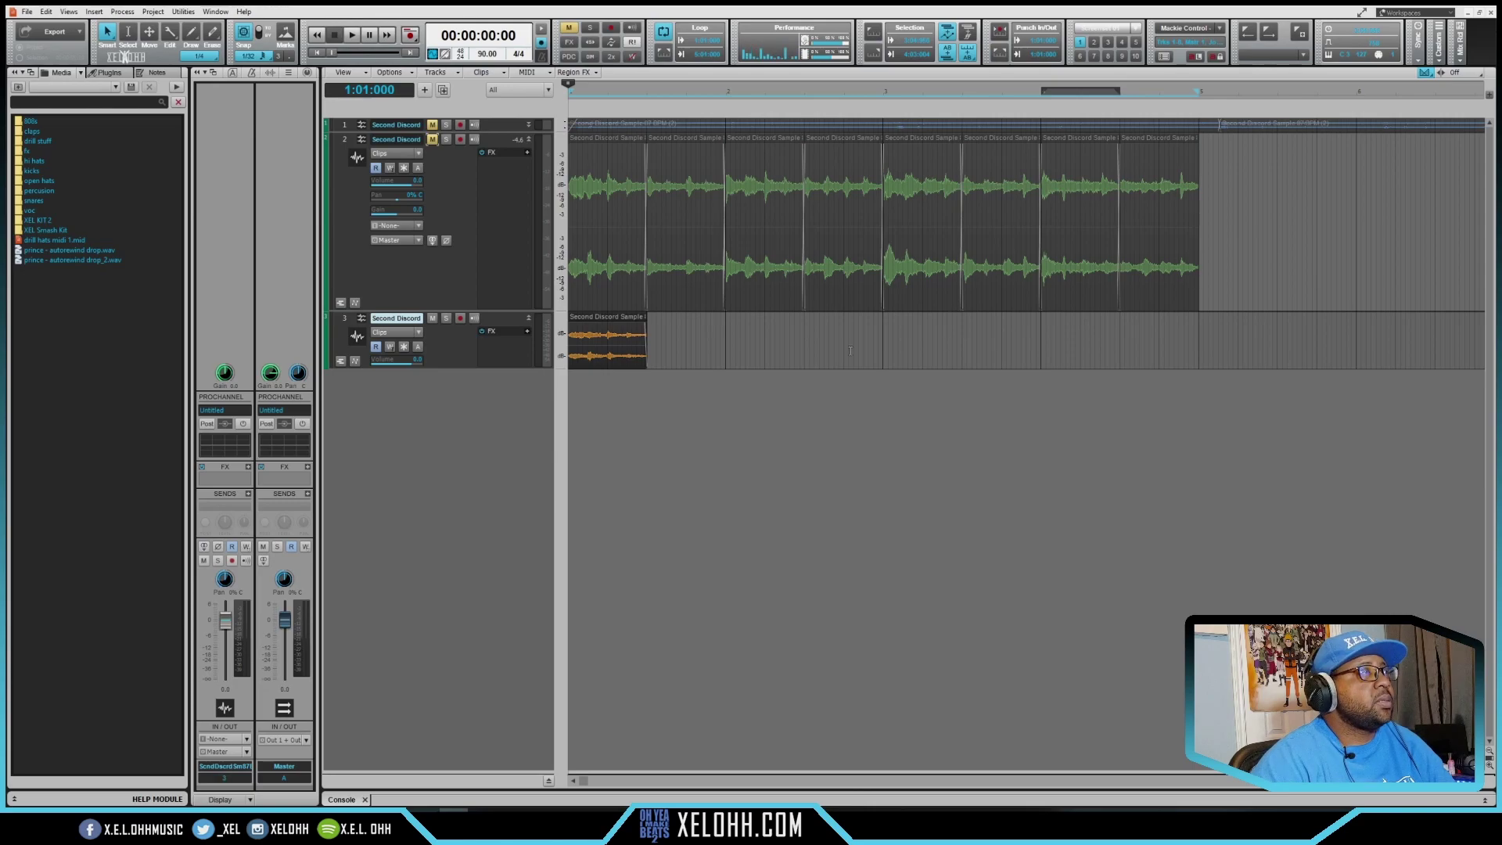
# Step: Trim the slice on the new track to one beat and duplicate it twice back to back
pyautogui.click(597, 320)
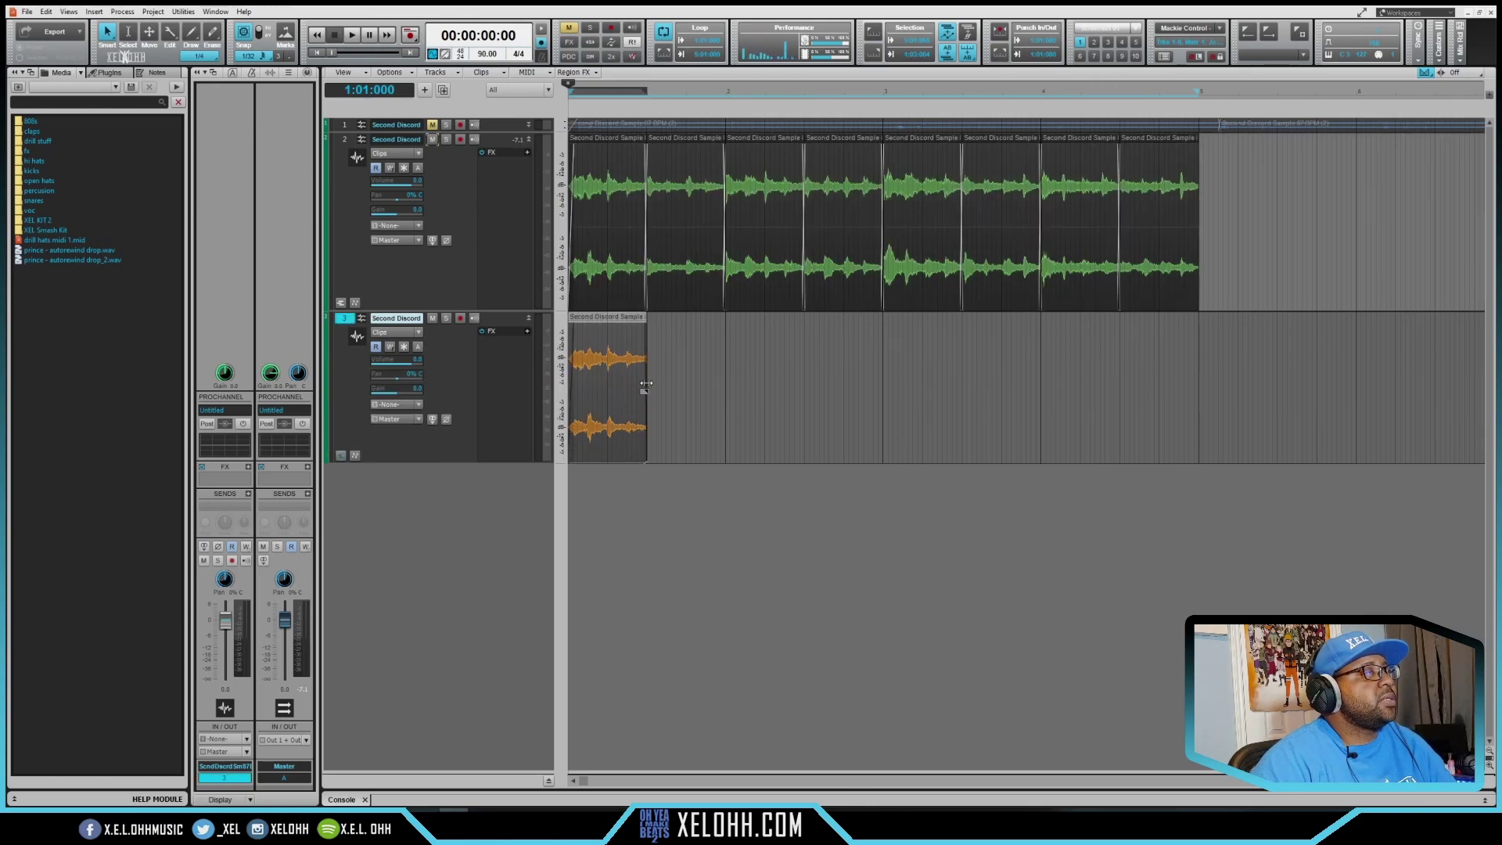
pyautogui.moveTo(646, 387); pyautogui.dragTo(606, 388)
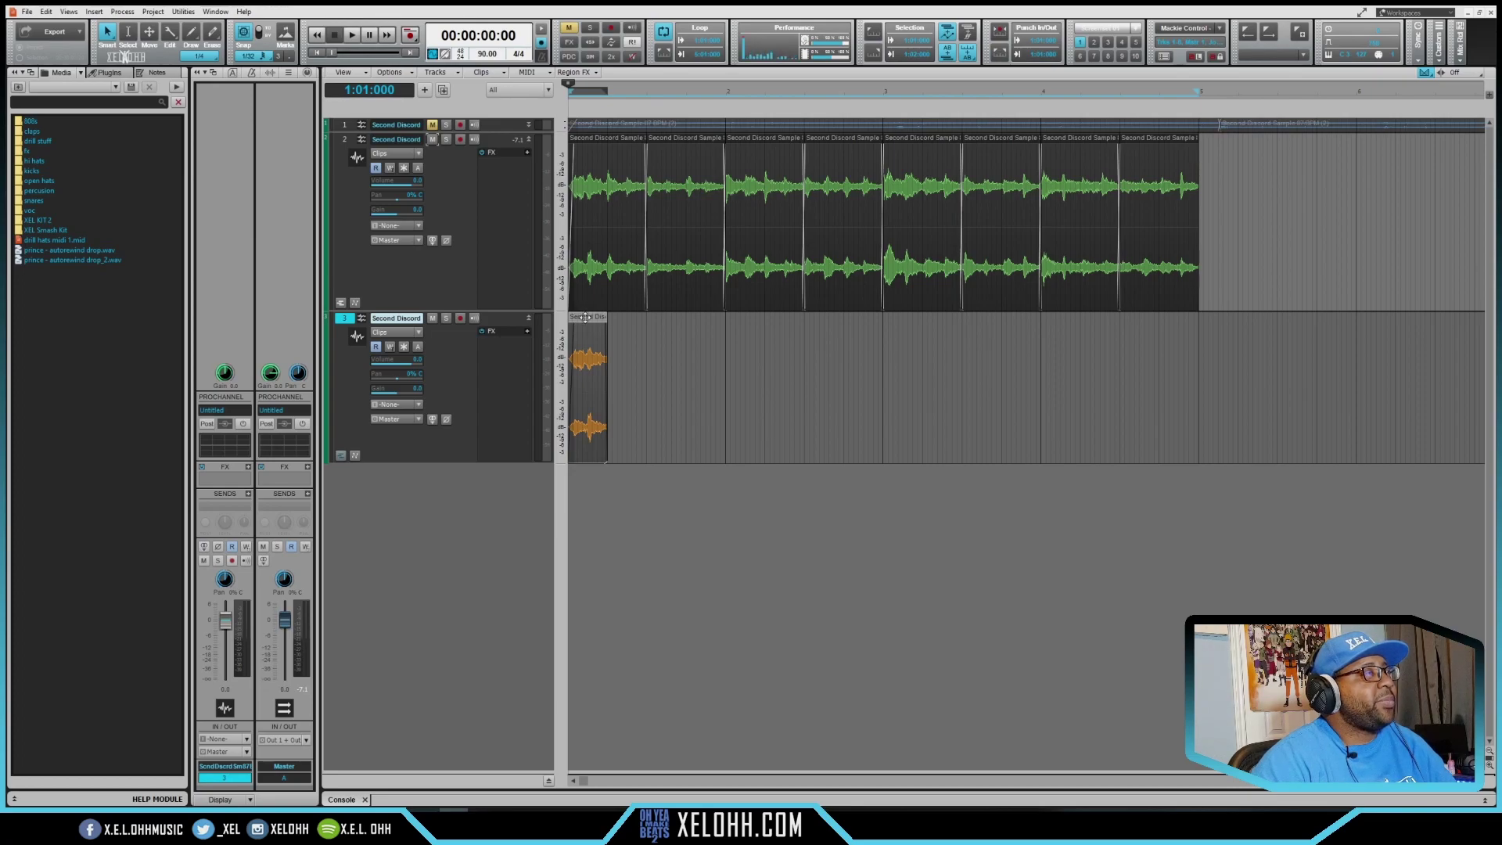
pyautogui.hotkey('ctrl', 'd')
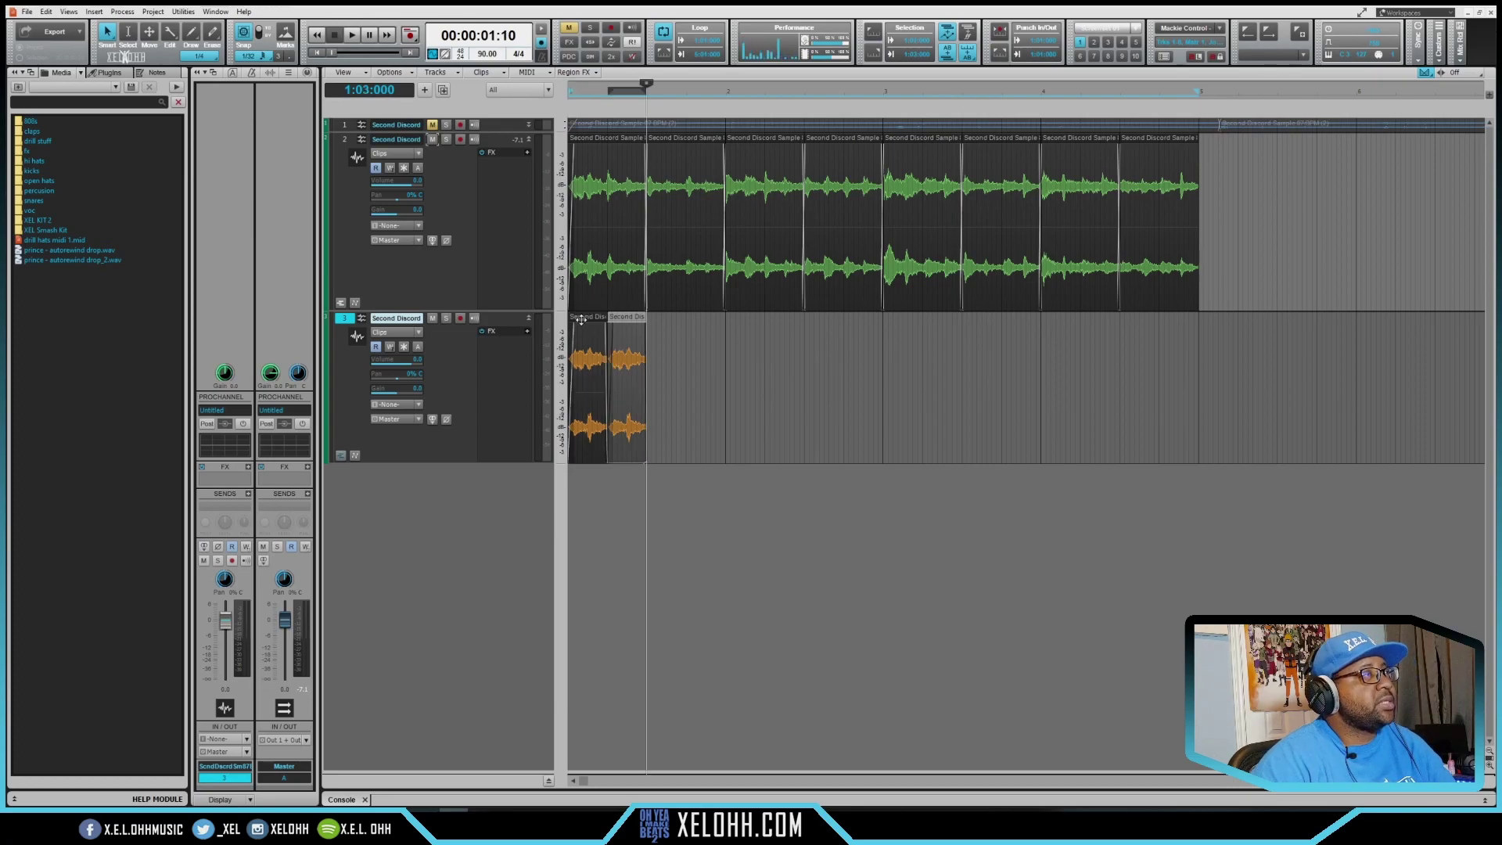
pyautogui.hotkey('ctrl', 'd')
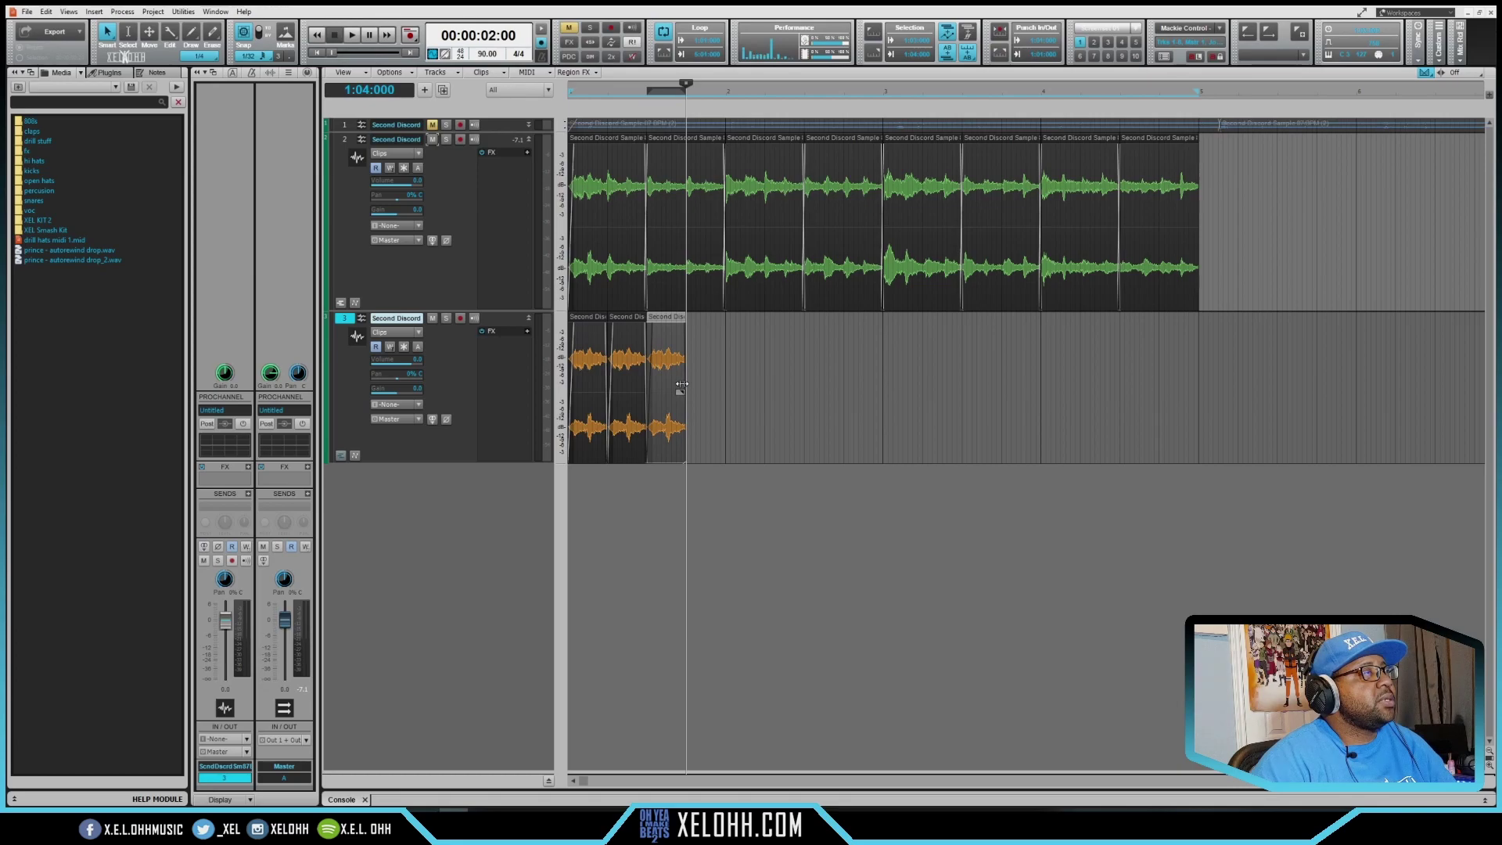
# Step: Extend the third slice to end at bar 2 and duplicate the resulting one-bar pattern twice, filling the track up to bar 4
pyautogui.moveTo(683, 385); pyautogui.dragTo(580, 373)
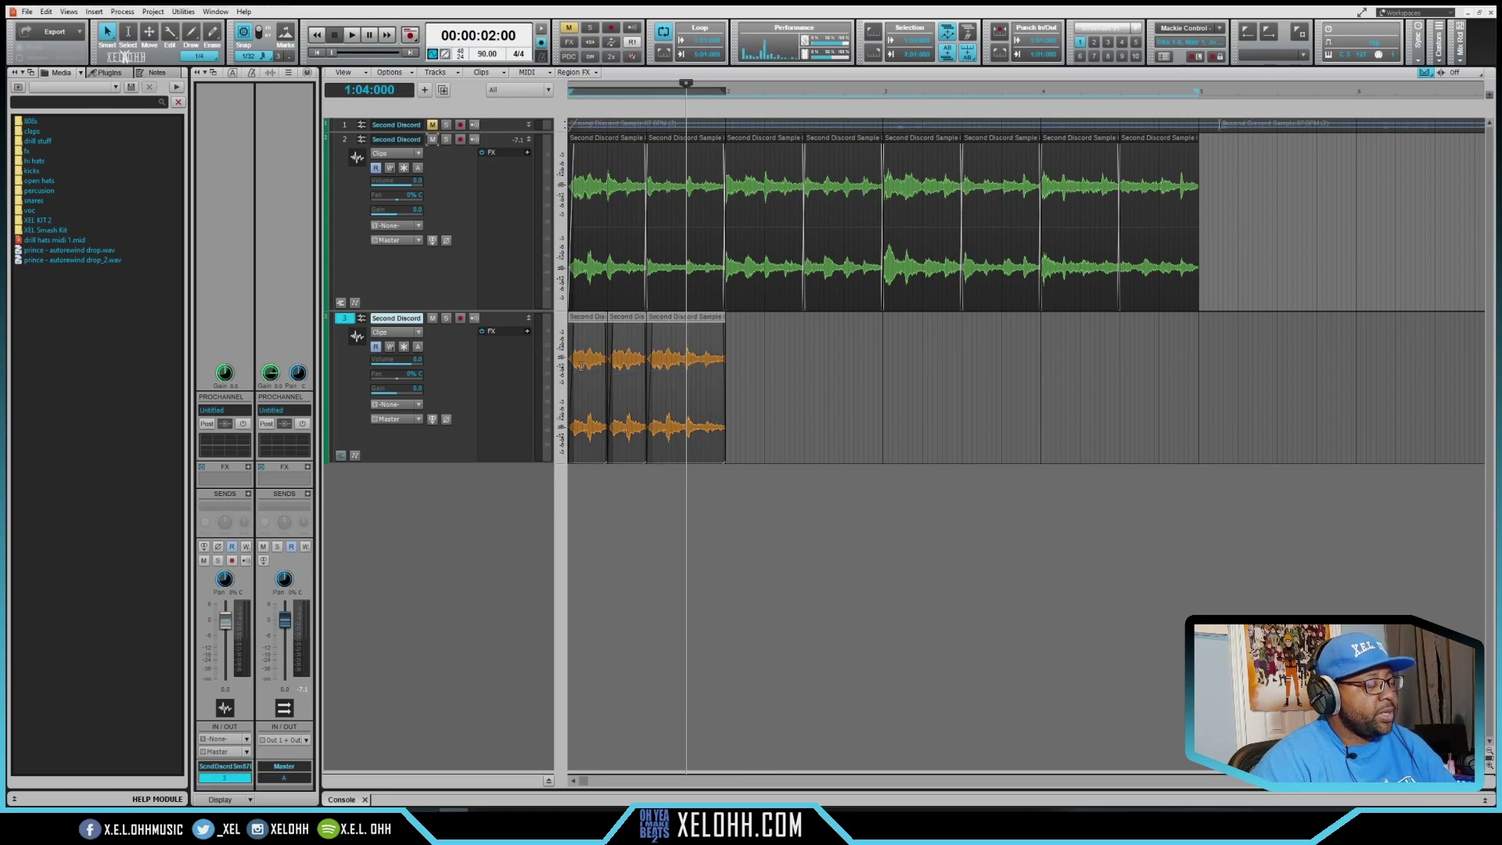
pyautogui.hotkey('ctrl', 'd')
pyautogui.hotkey('ctrl', 'd')
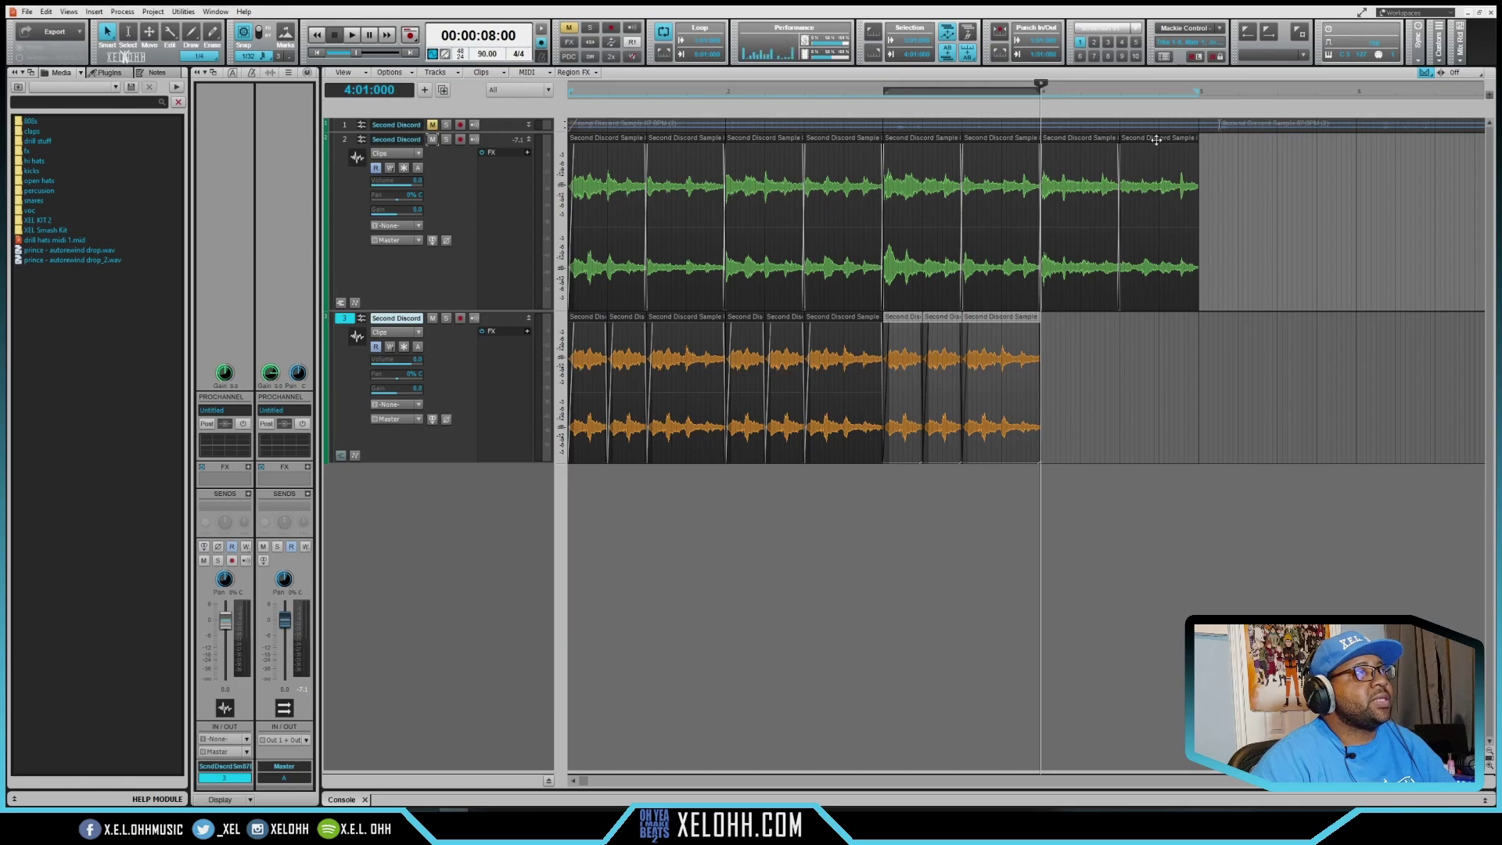
# Step: Copy the last slice of the sliced track to bar 4 of the new track and trim it to half a beat
pyautogui.moveTo(1156, 139); pyautogui.dragTo(1103, 320)
pyautogui.moveTo(1116, 374); pyautogui.dragTo(1062, 397)
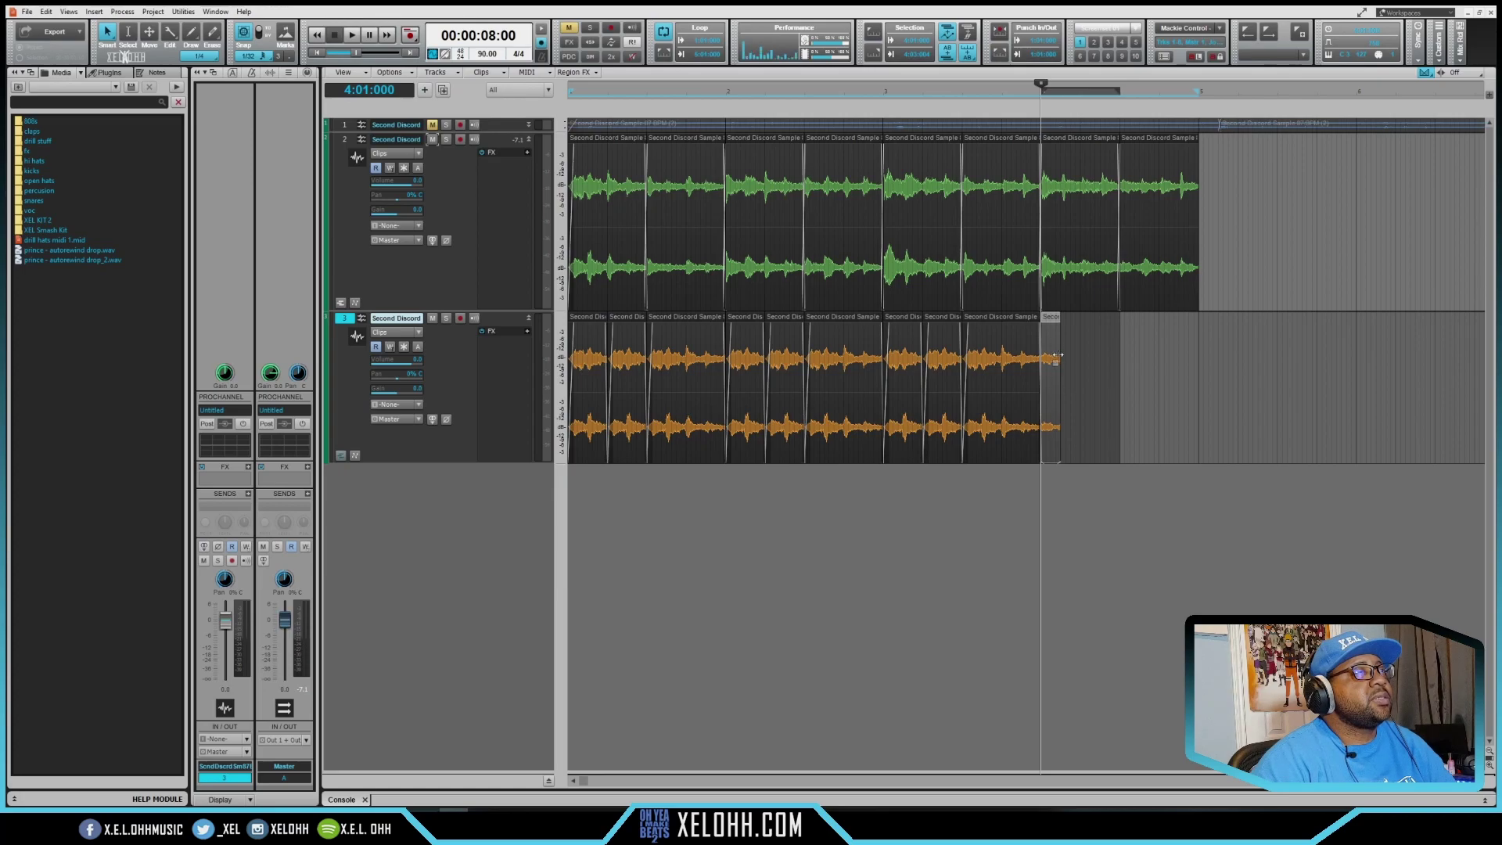
# Step: Duplicate the half-beat slice four times back to back and extend the last copy to end at bar 5
pyautogui.click(1050, 320)
pyautogui.hotkey('ctrl', 'd')
pyautogui.hotkey('ctrl', 'd')
pyautogui.hotkey('ctrl', 'd')
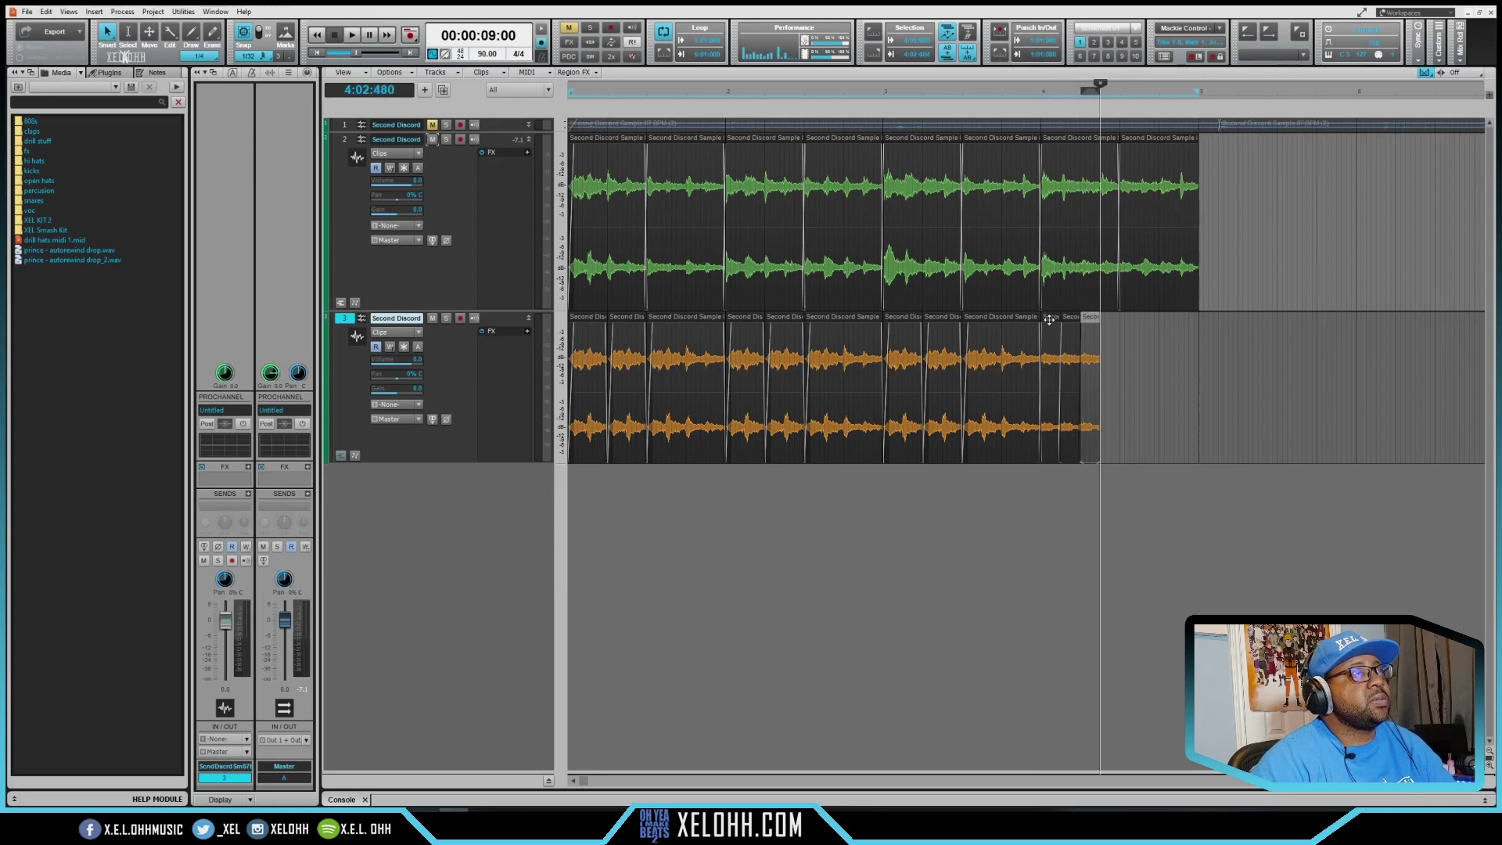
pyautogui.hotkey('ctrl', 'd')
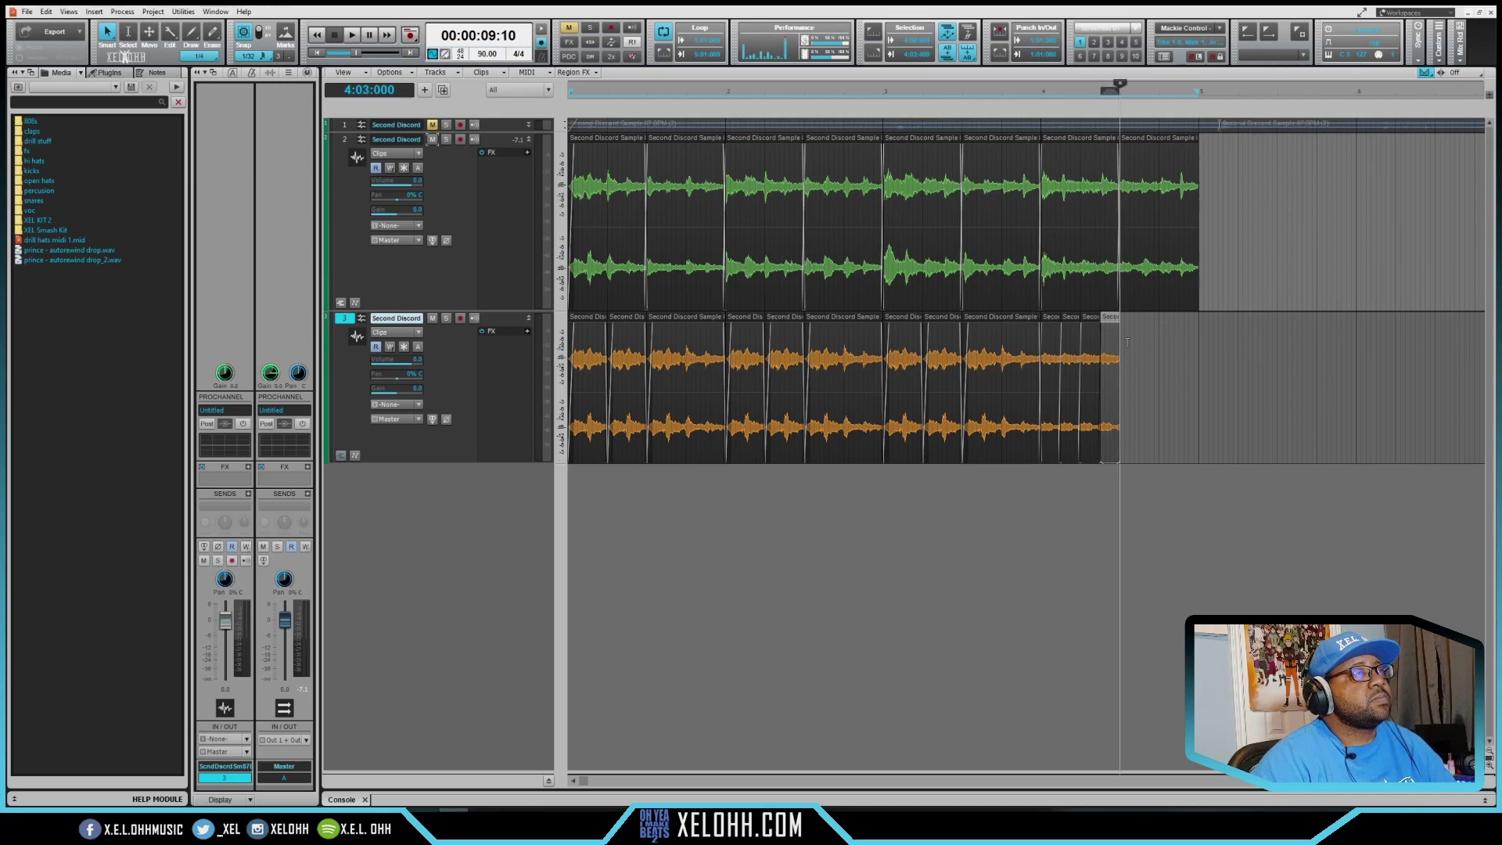
pyautogui.hotkey('ctrl', 'd')
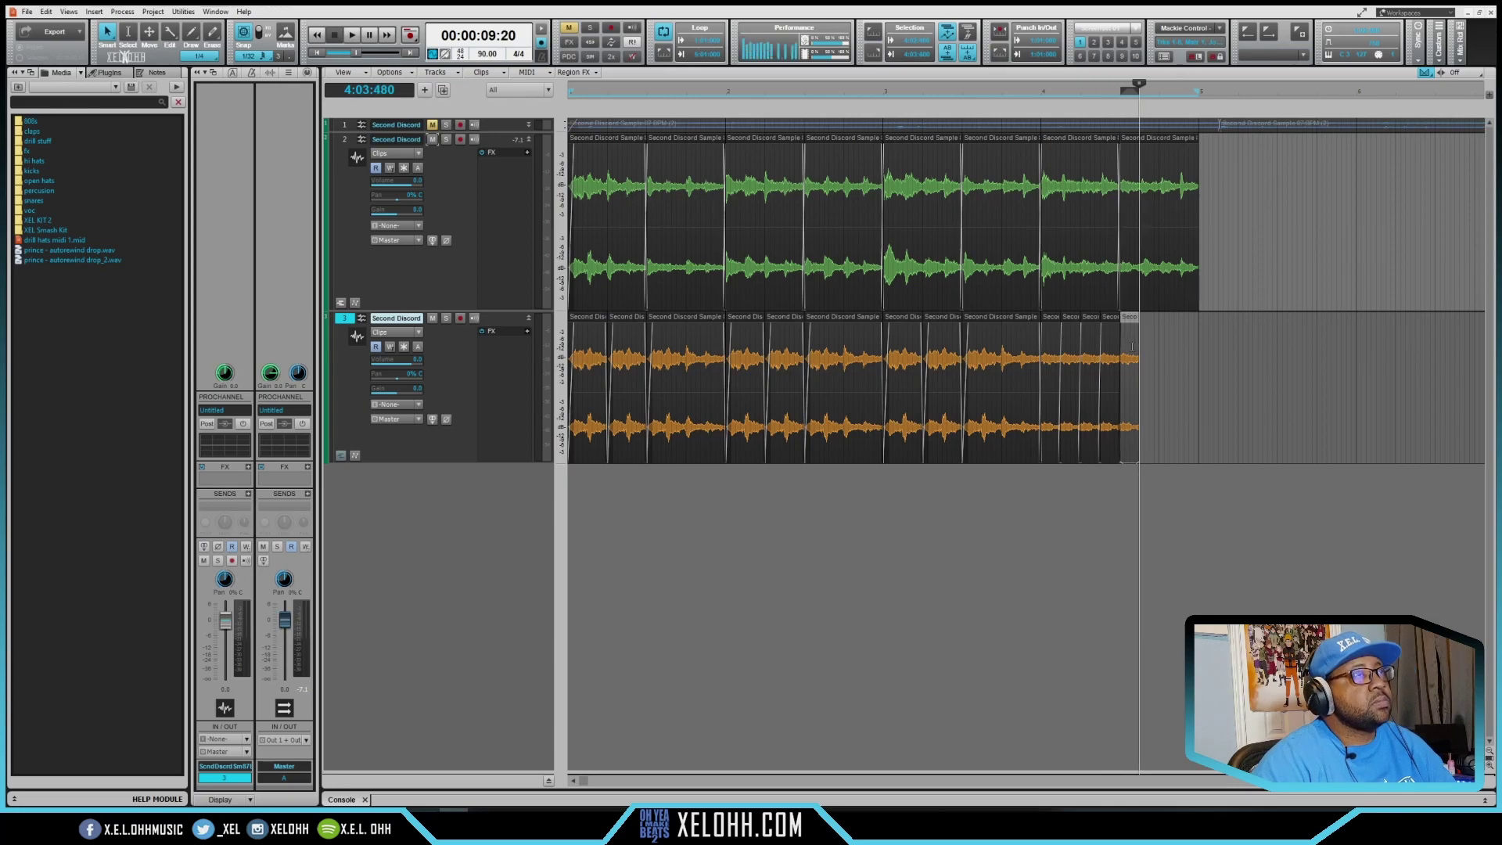
pyautogui.moveTo(1139, 371); pyautogui.dragTo(1196, 381)
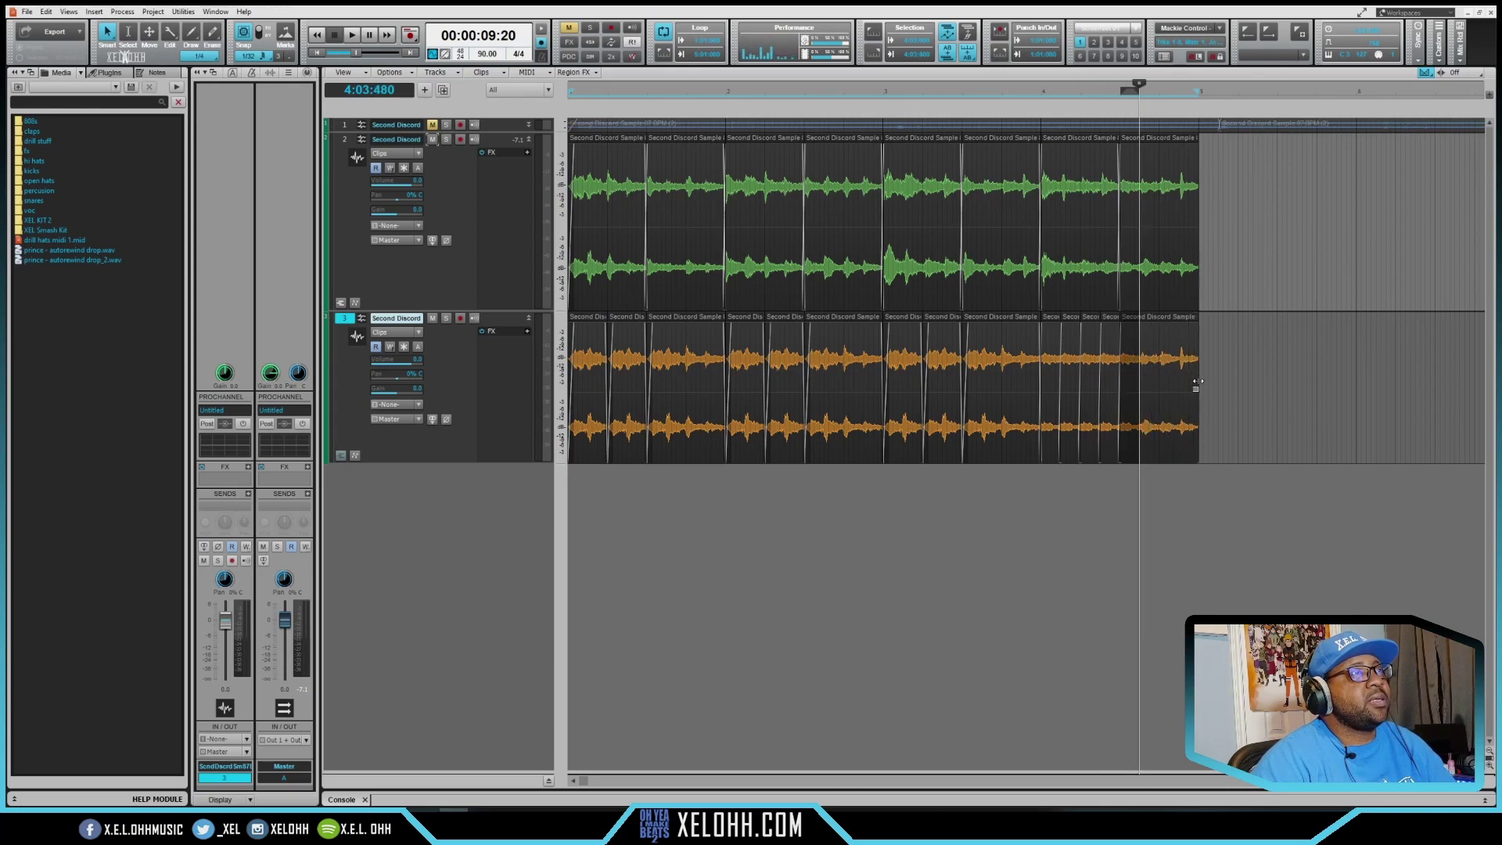
pyautogui.click(1197, 382)
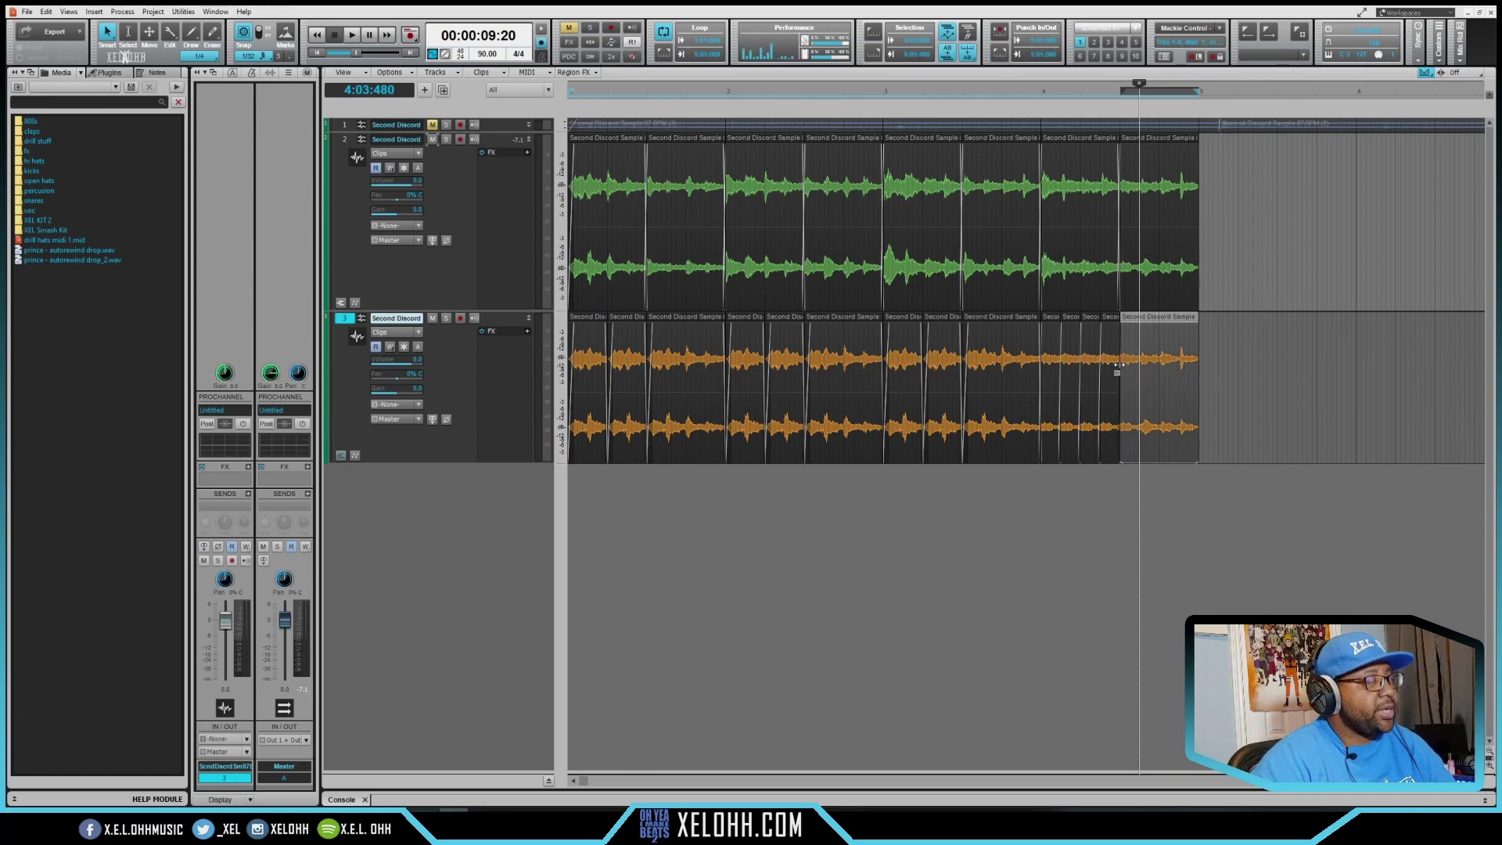
# Step: Return to the project start and play the four-bar chopped pattern to check it
pyautogui.press('w')
pyautogui.press('space')
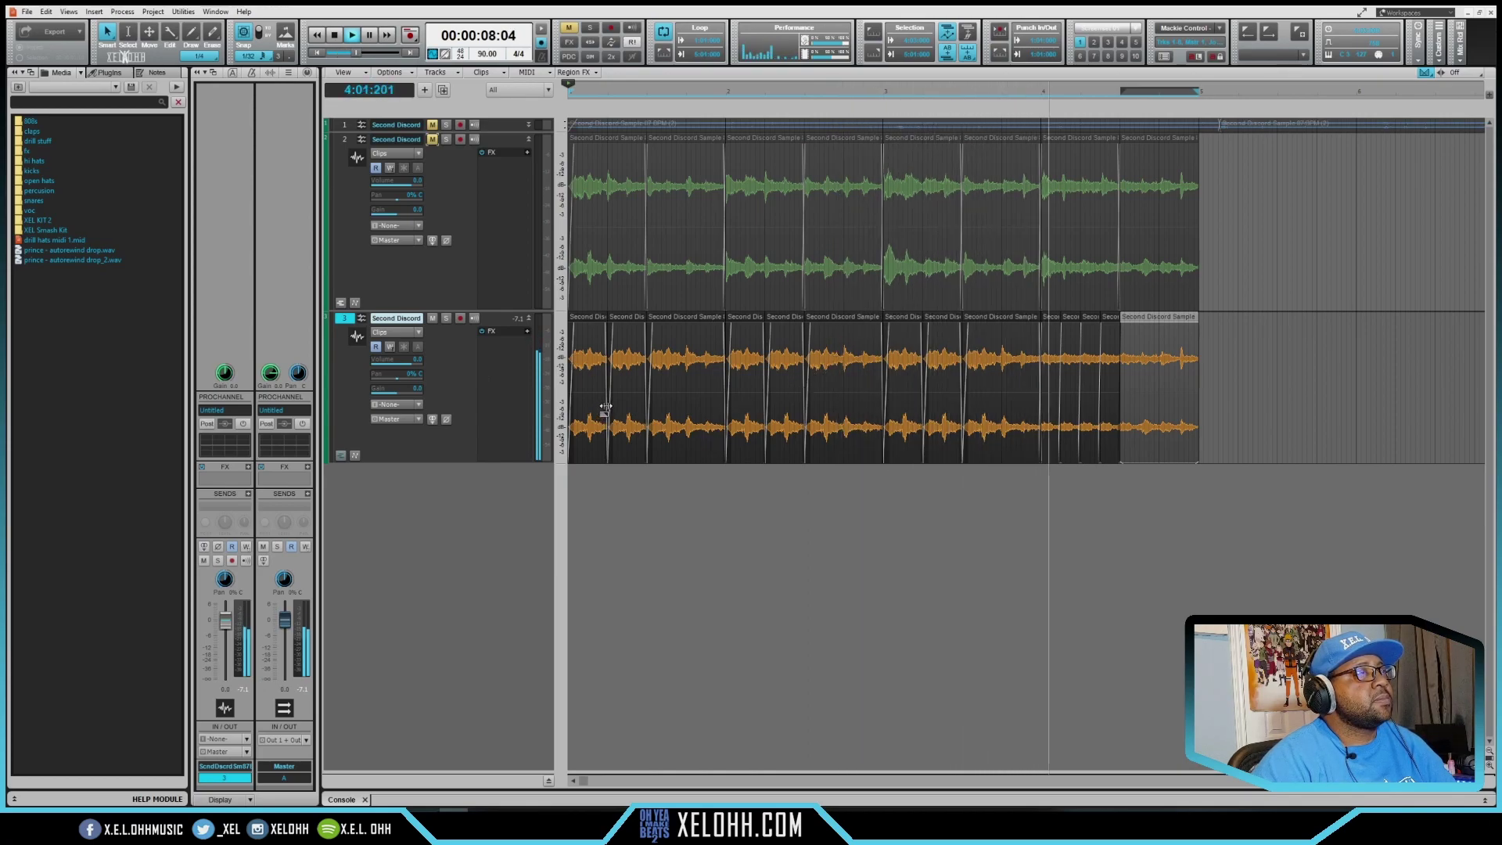
pyautogui.press('space')
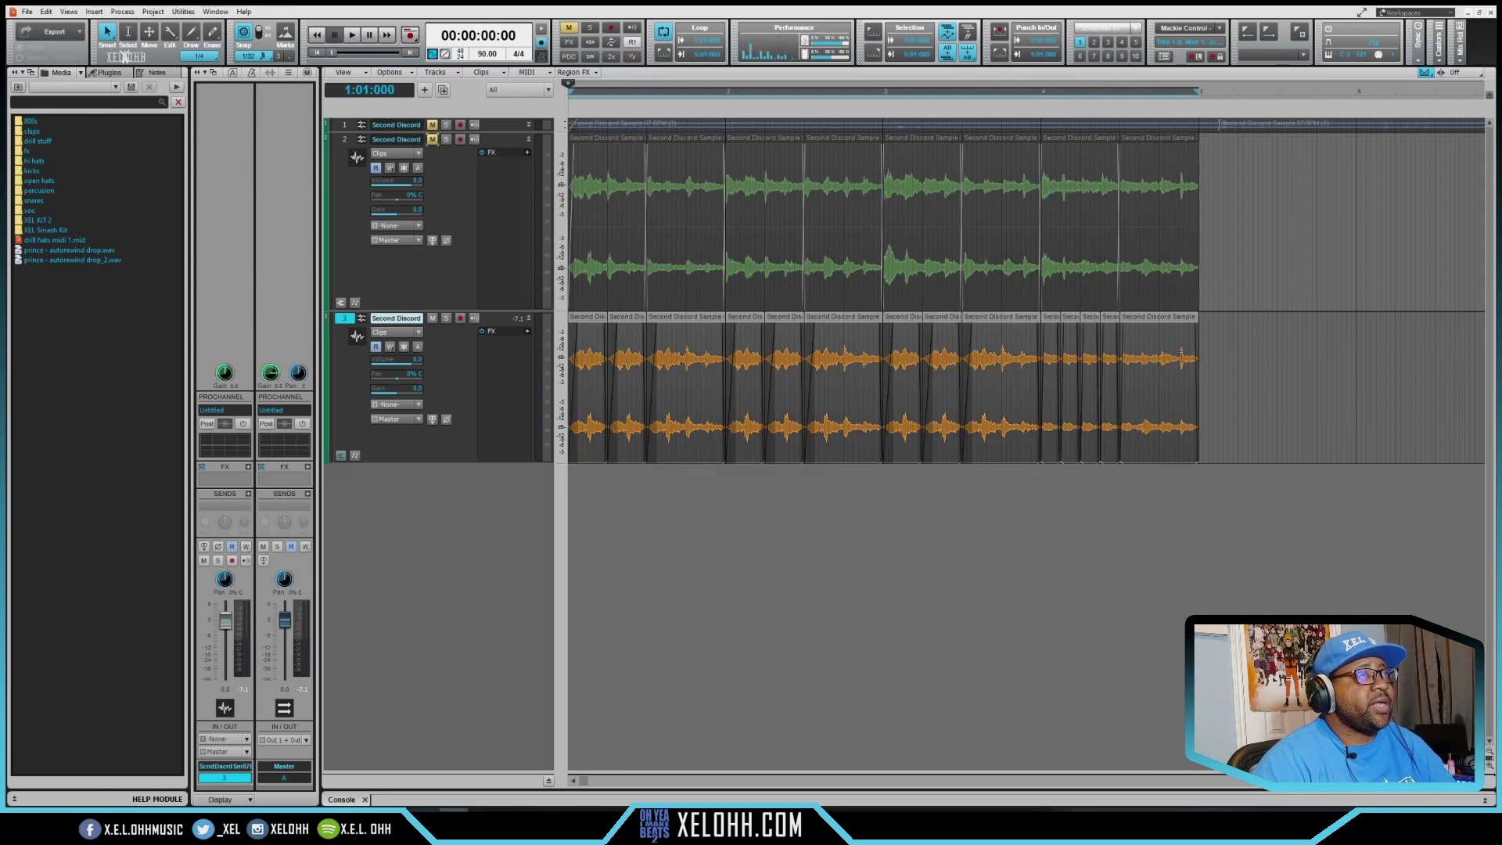
pyautogui.press('space')
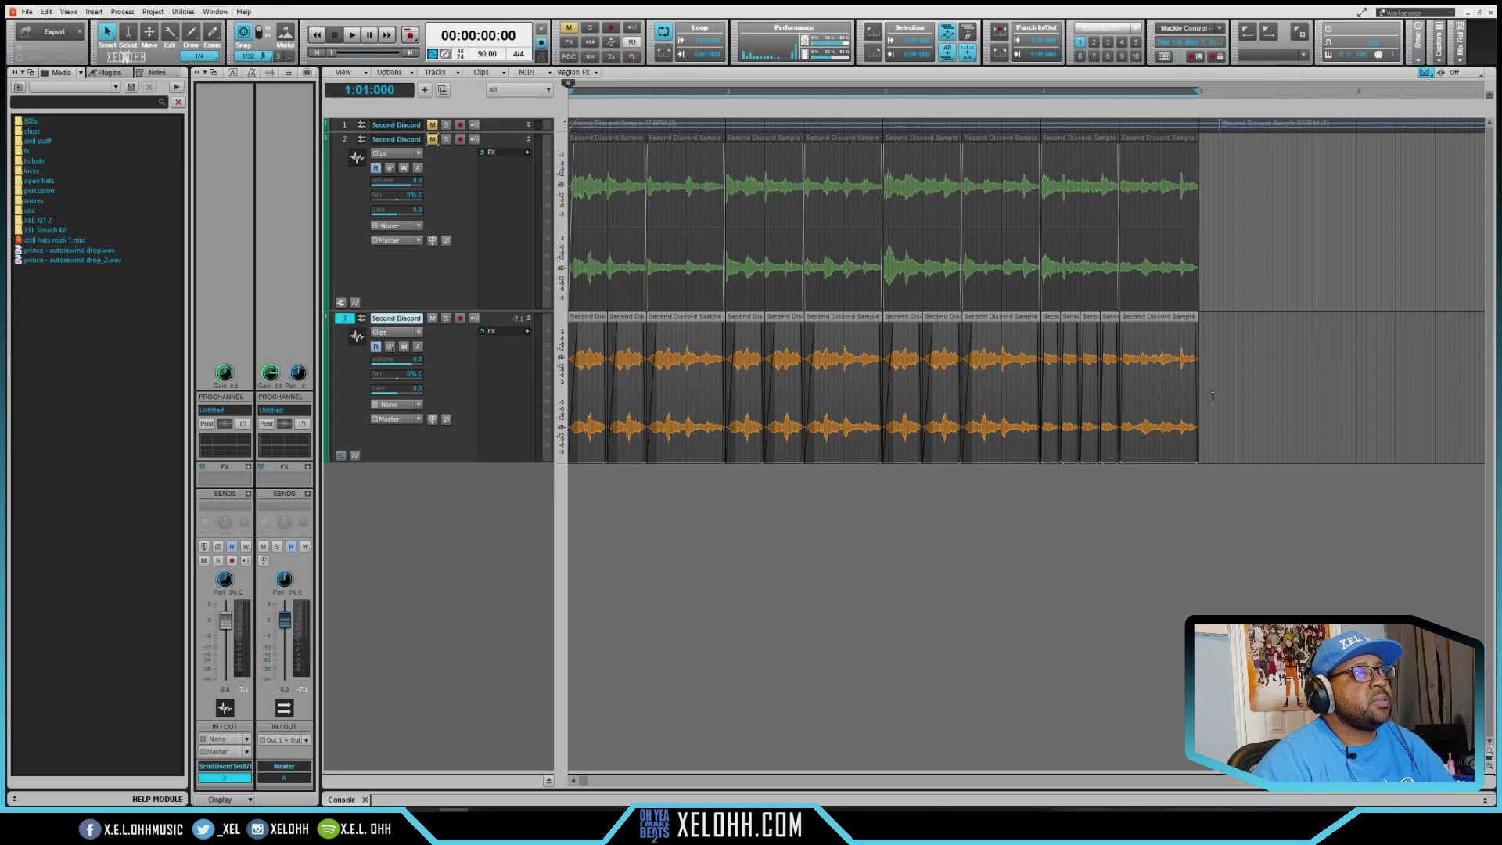
# Step: Duplicate all slices of the four-bar chopped pattern to fill bars 5 to 9, and return to the project start
pyautogui.moveTo(1208, 396); pyautogui.dragTo(574, 379)
pyautogui.hotkey('ctrl', 'End')
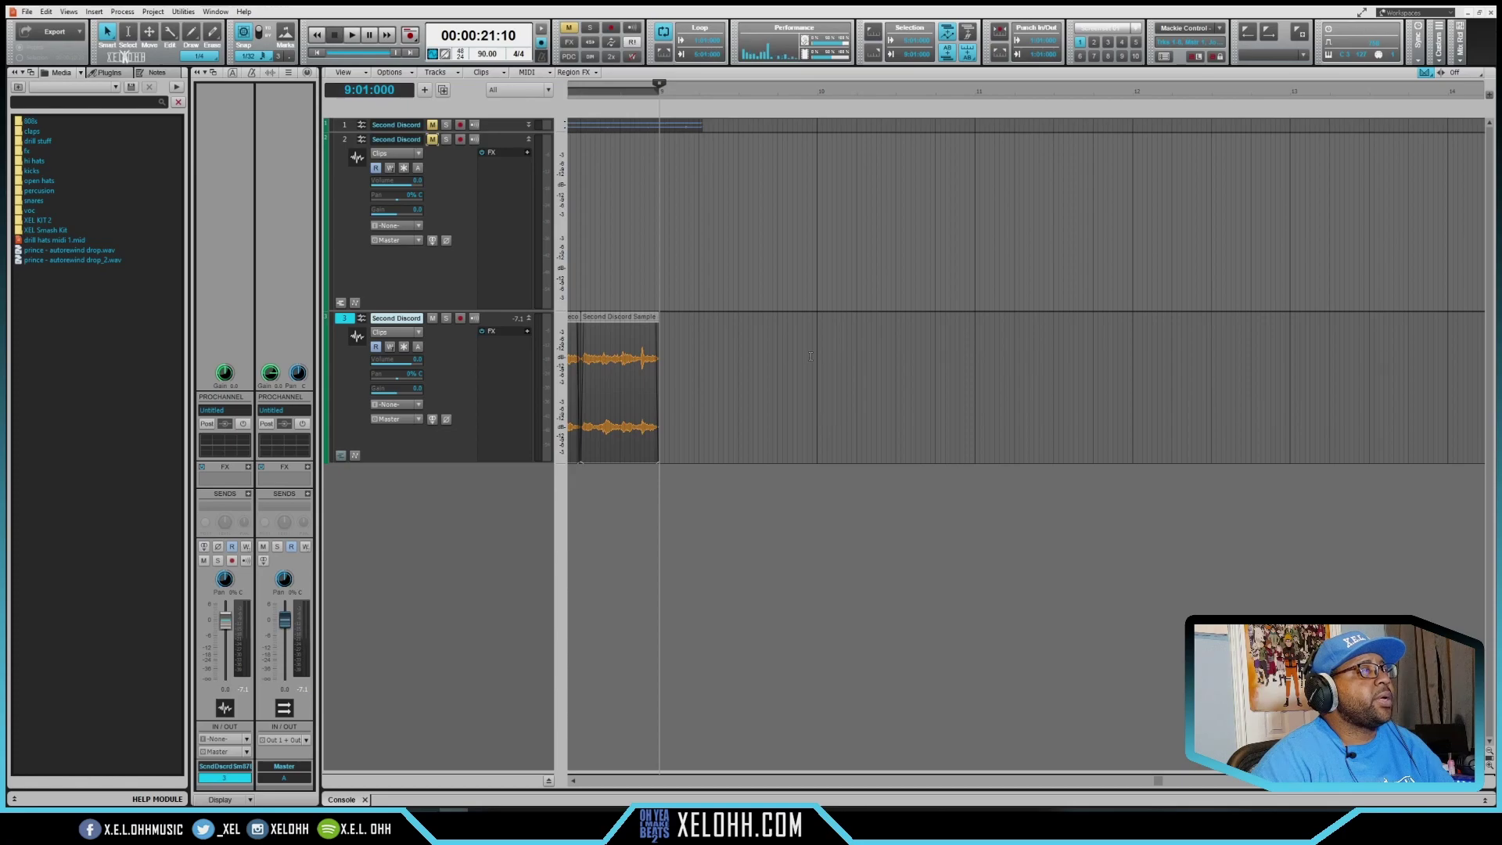
pyautogui.scroll(-3, 814, 358)
pyautogui.press('w')
pyautogui.scroll(2, 920, 516)
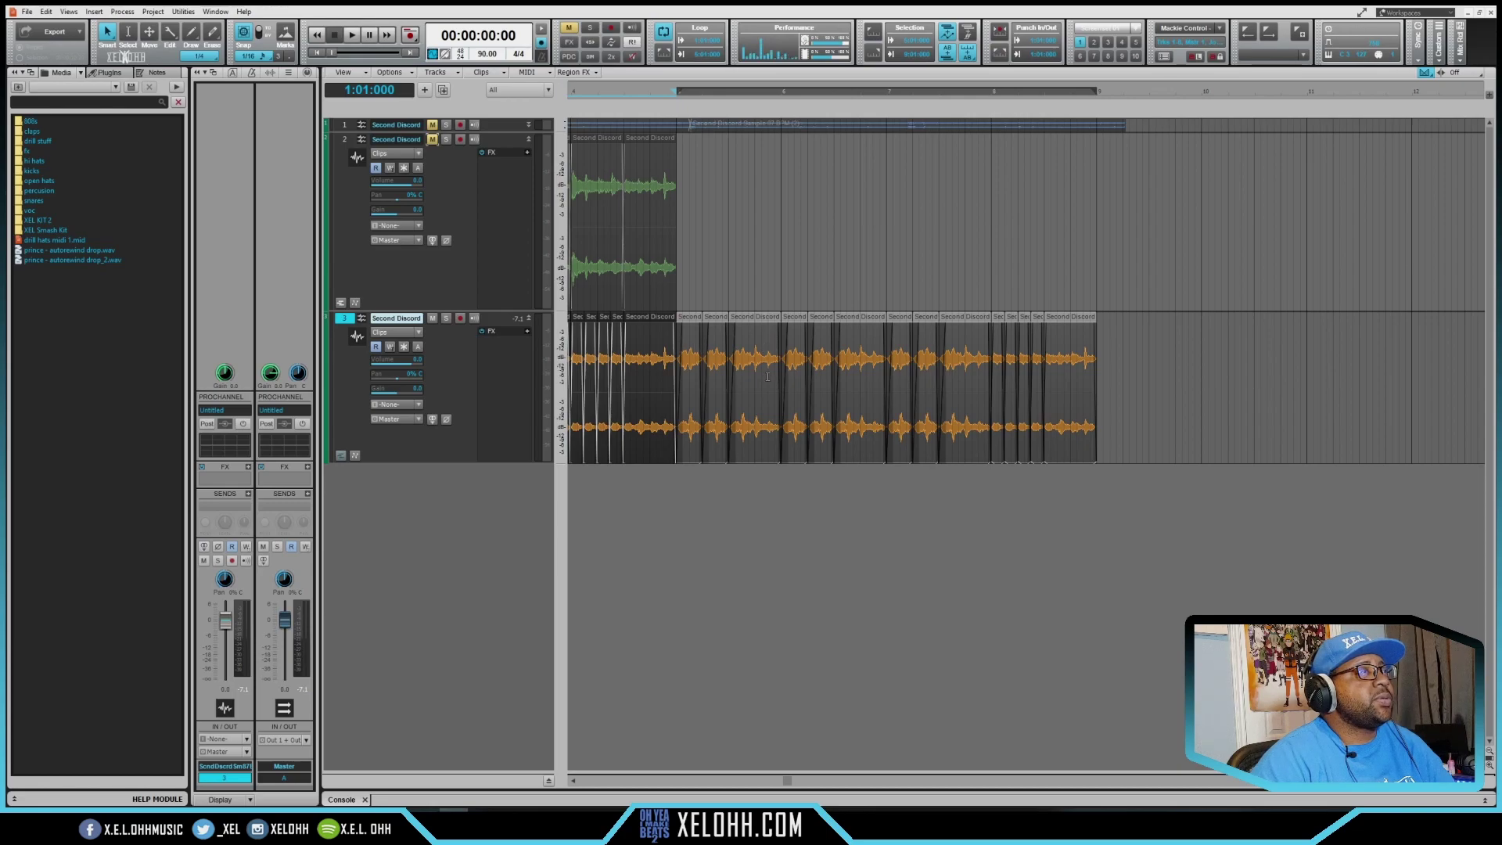
# Step: Reverse the third slice of the duplicated pattern, select the final slice, and play the full chopped sequence from the start
pyautogui.click(756, 321)
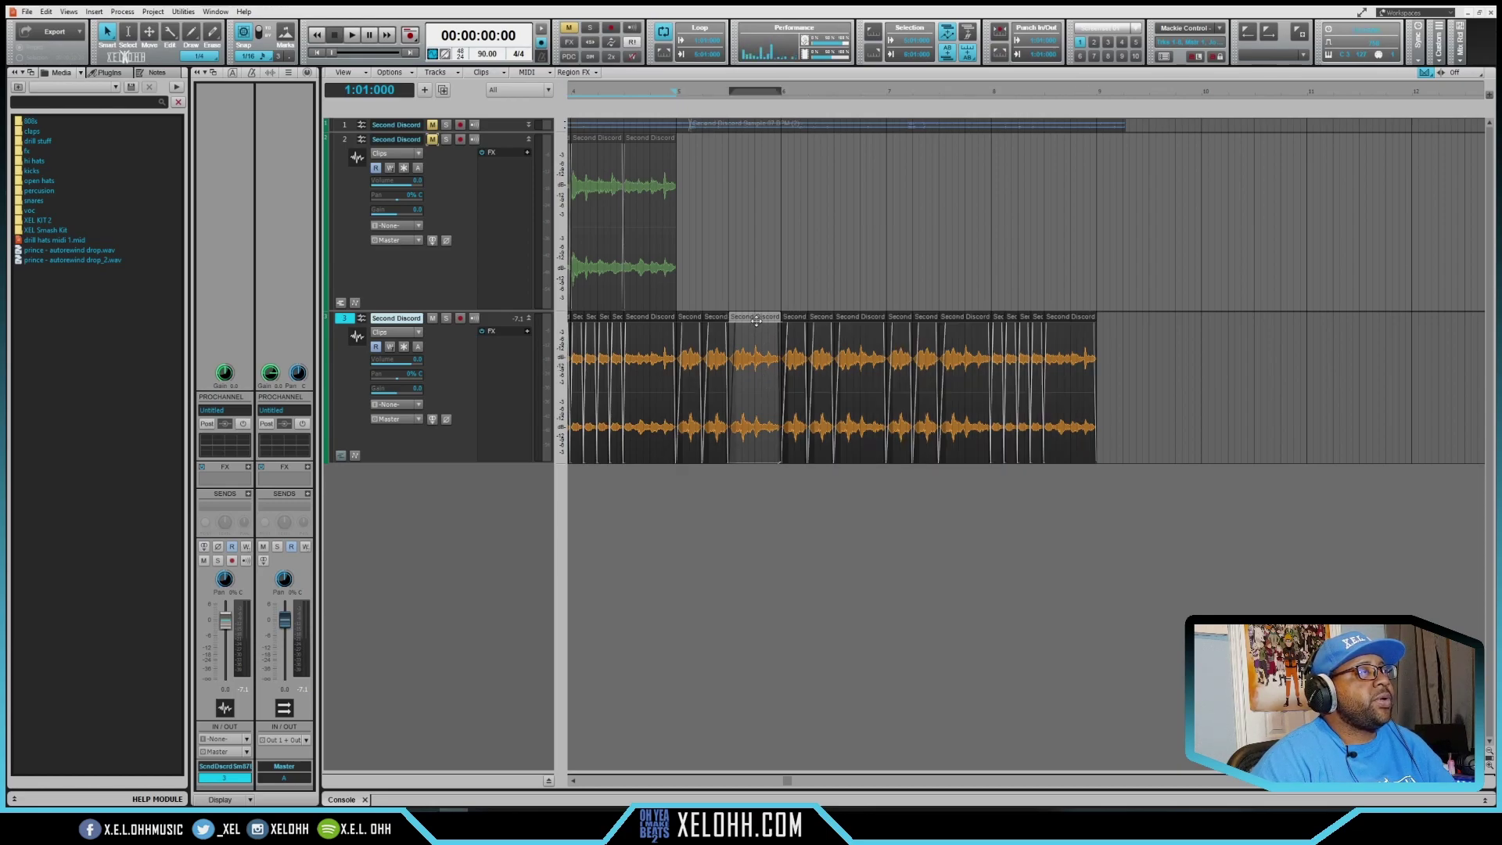
pyautogui.hotkey('ctrl', 'r')
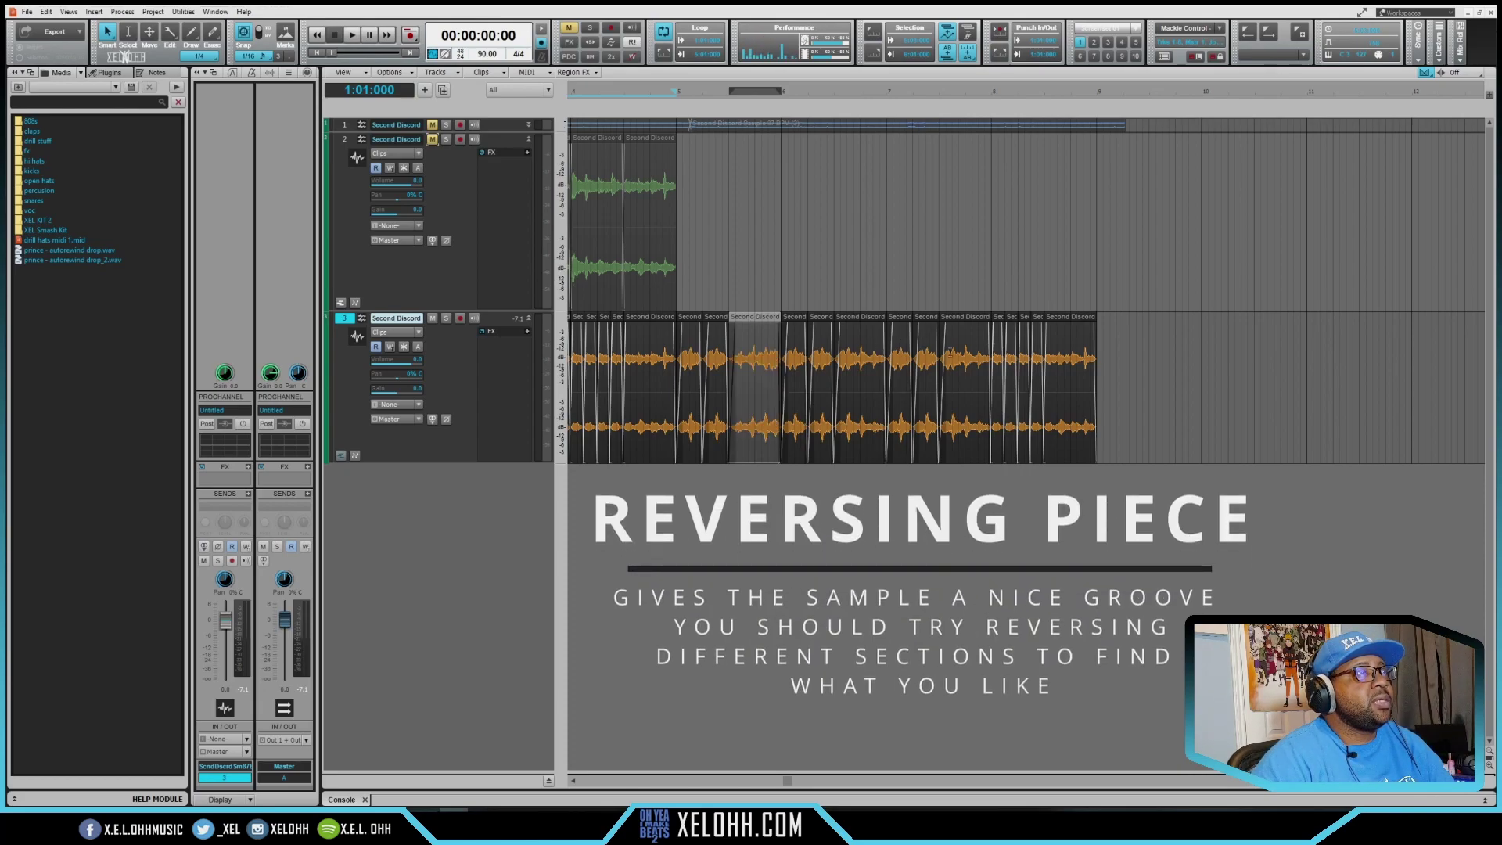
pyautogui.click(1068, 321)
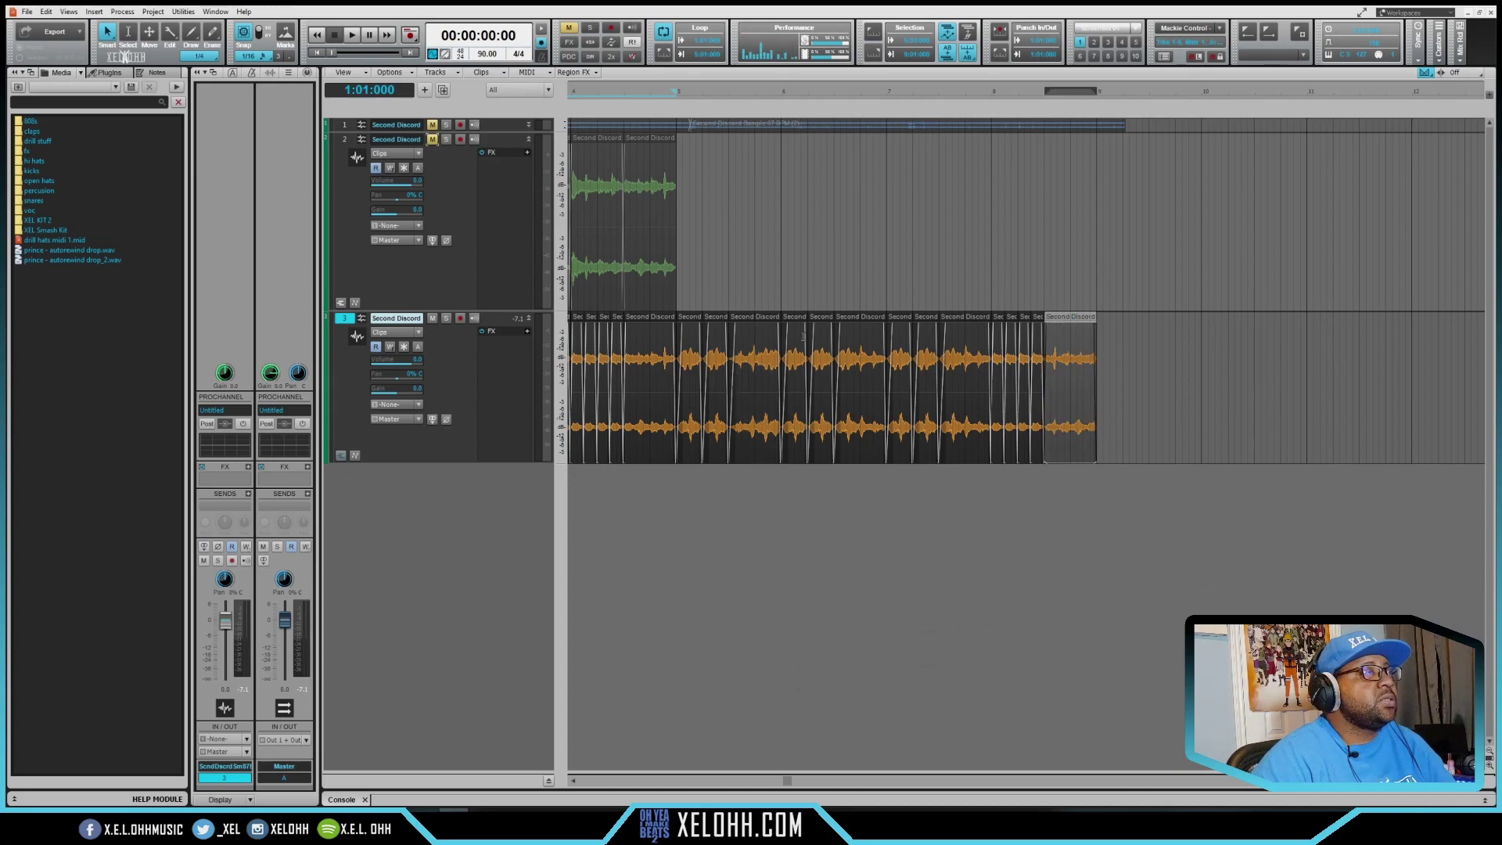
pyautogui.press('space')
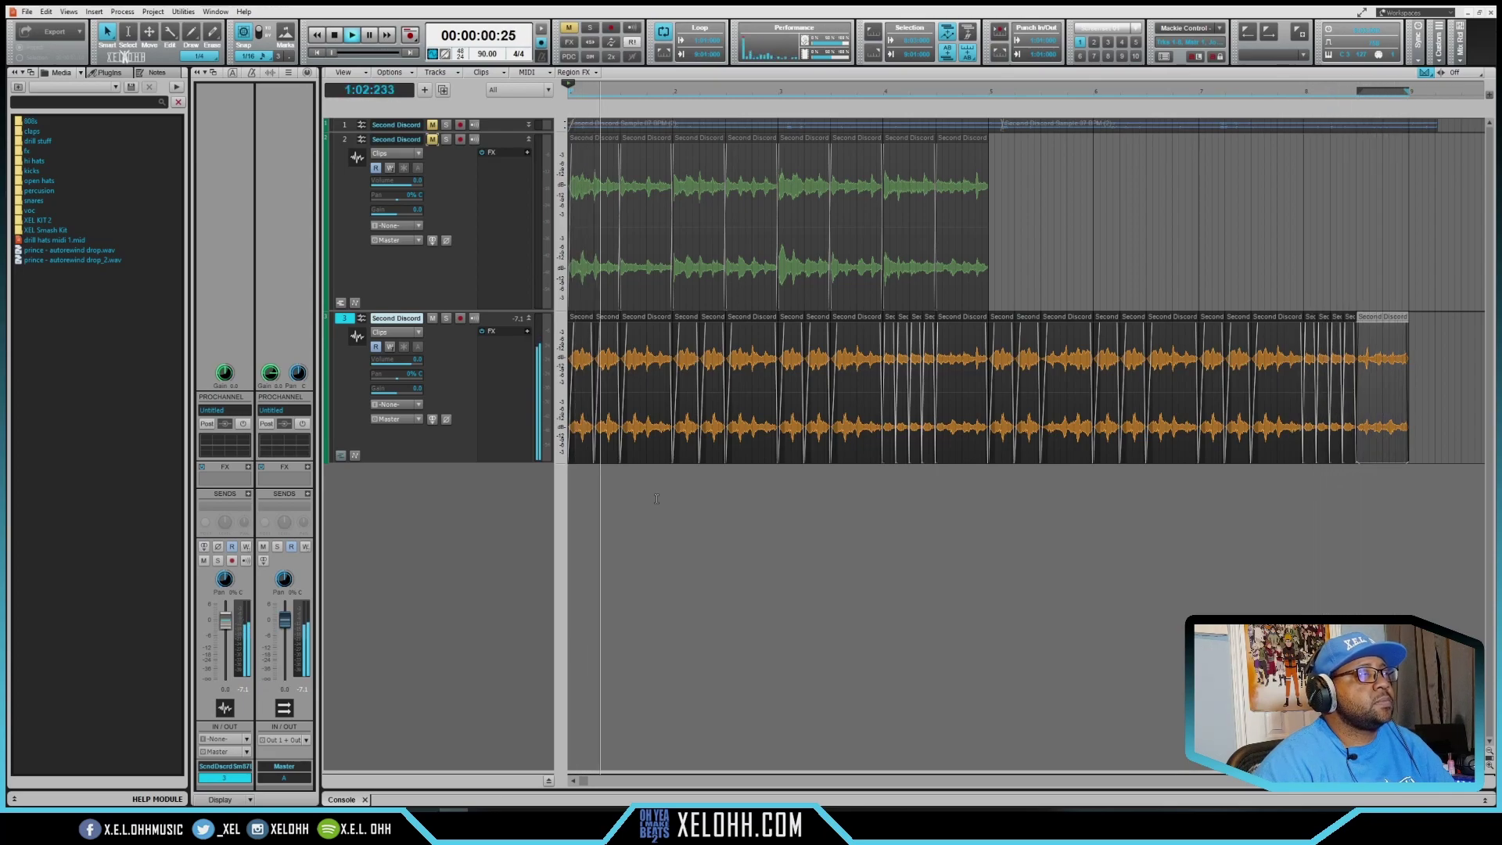
# Step: Stop playback and insert the kHs Pitch Shifter effect on the chopped Second Discord track, moving its window beside the track
pyautogui.press('space')
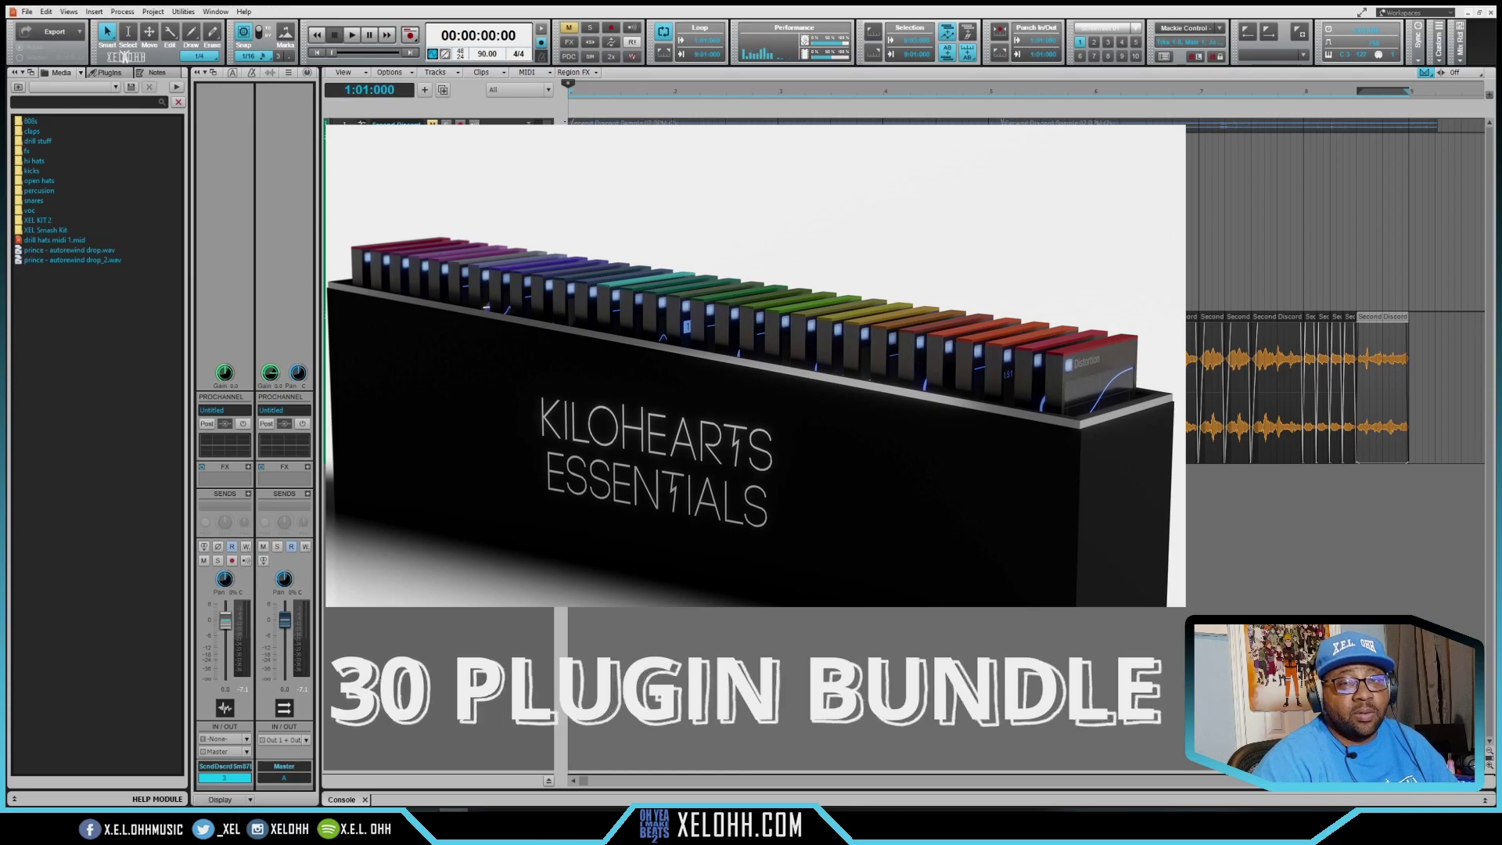
pyautogui.click(529, 335)
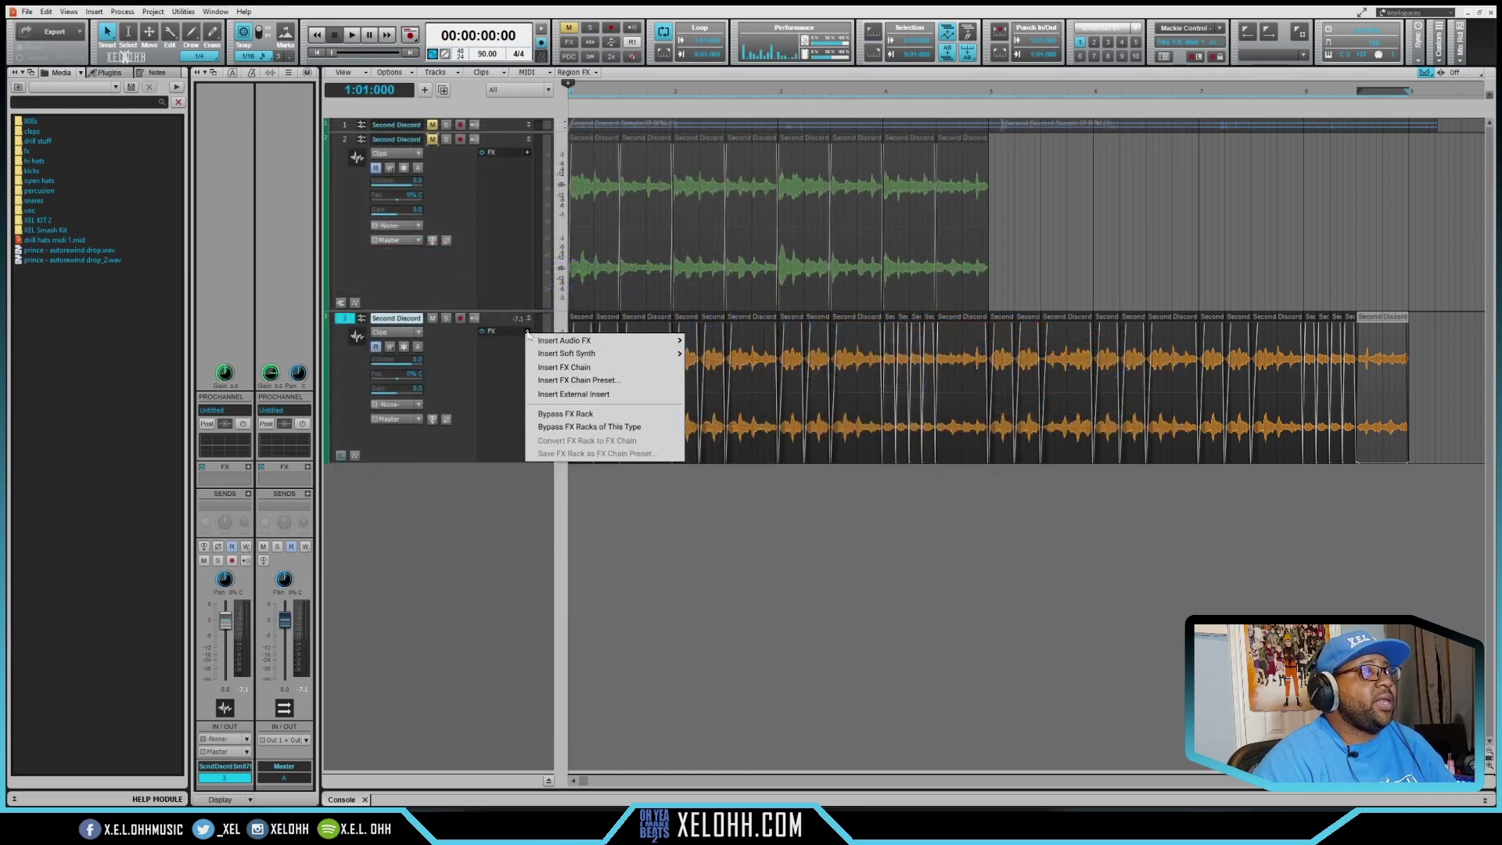
pyautogui.moveTo(595, 341)
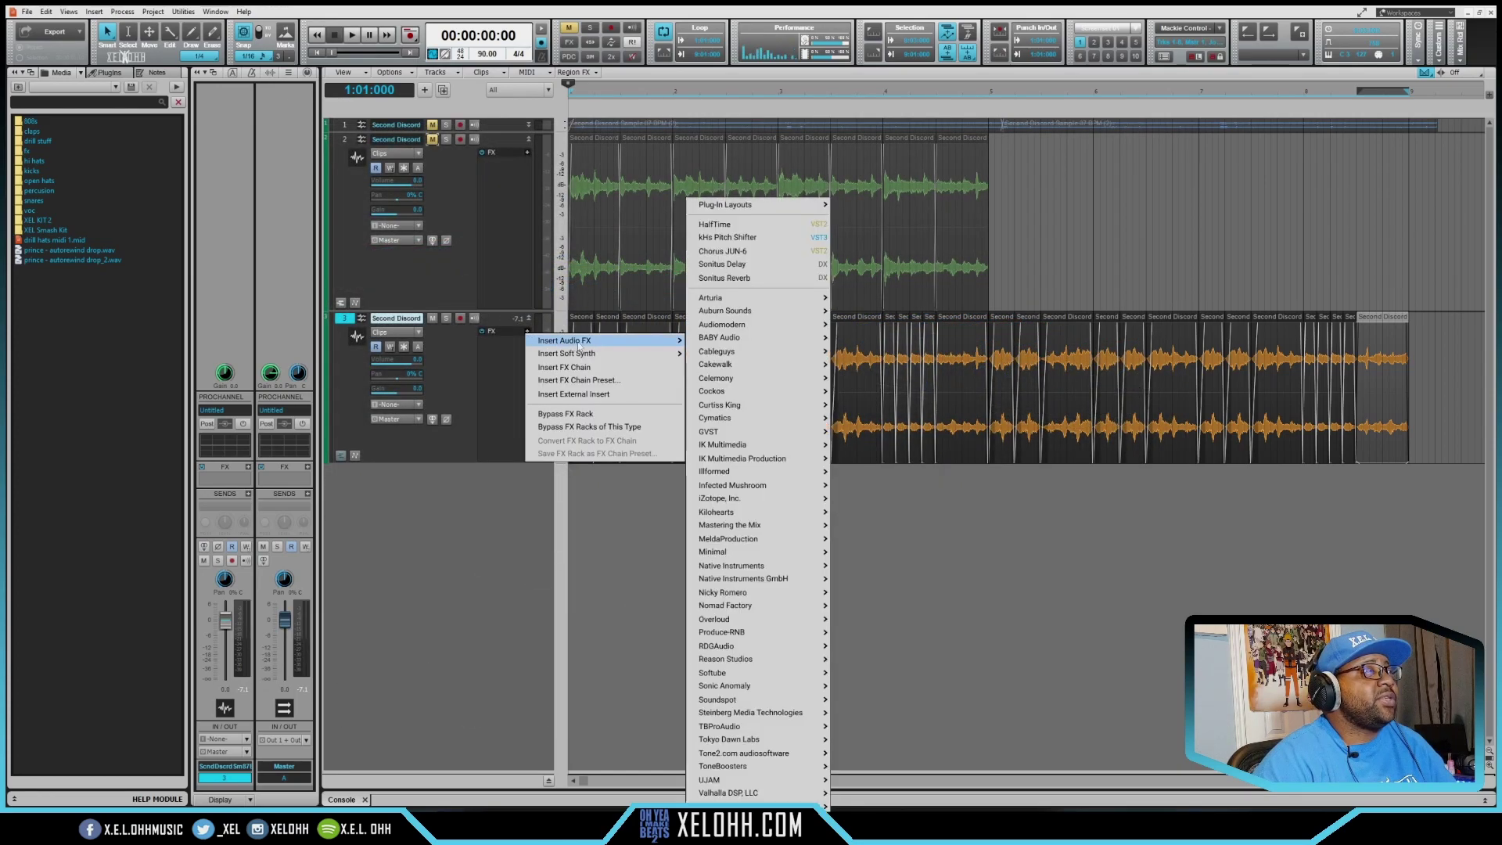
pyautogui.click(763, 239)
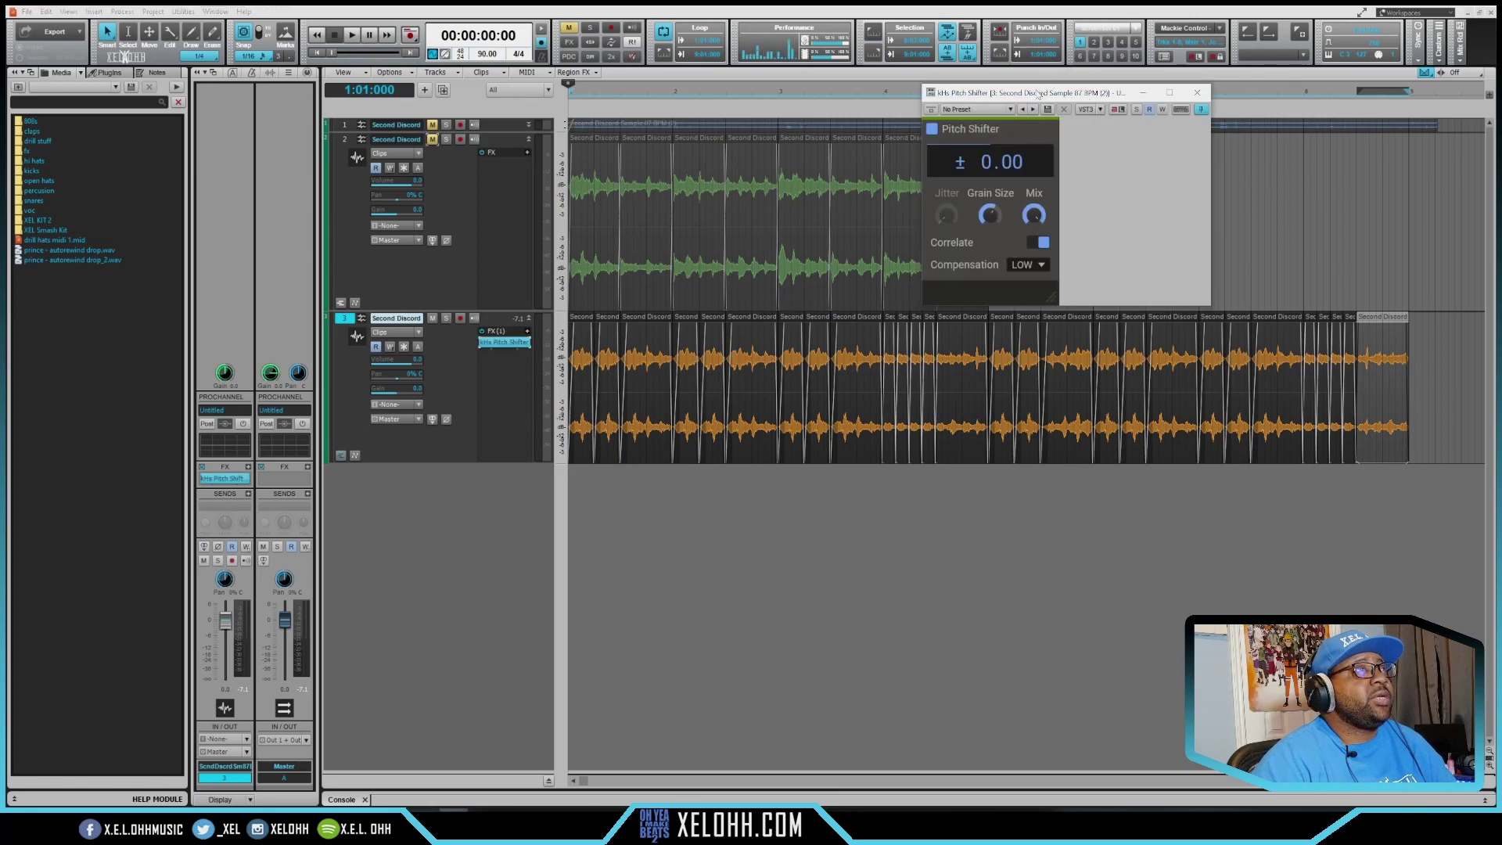
pyautogui.moveTo(1037, 95); pyautogui.dragTo(688, 292)
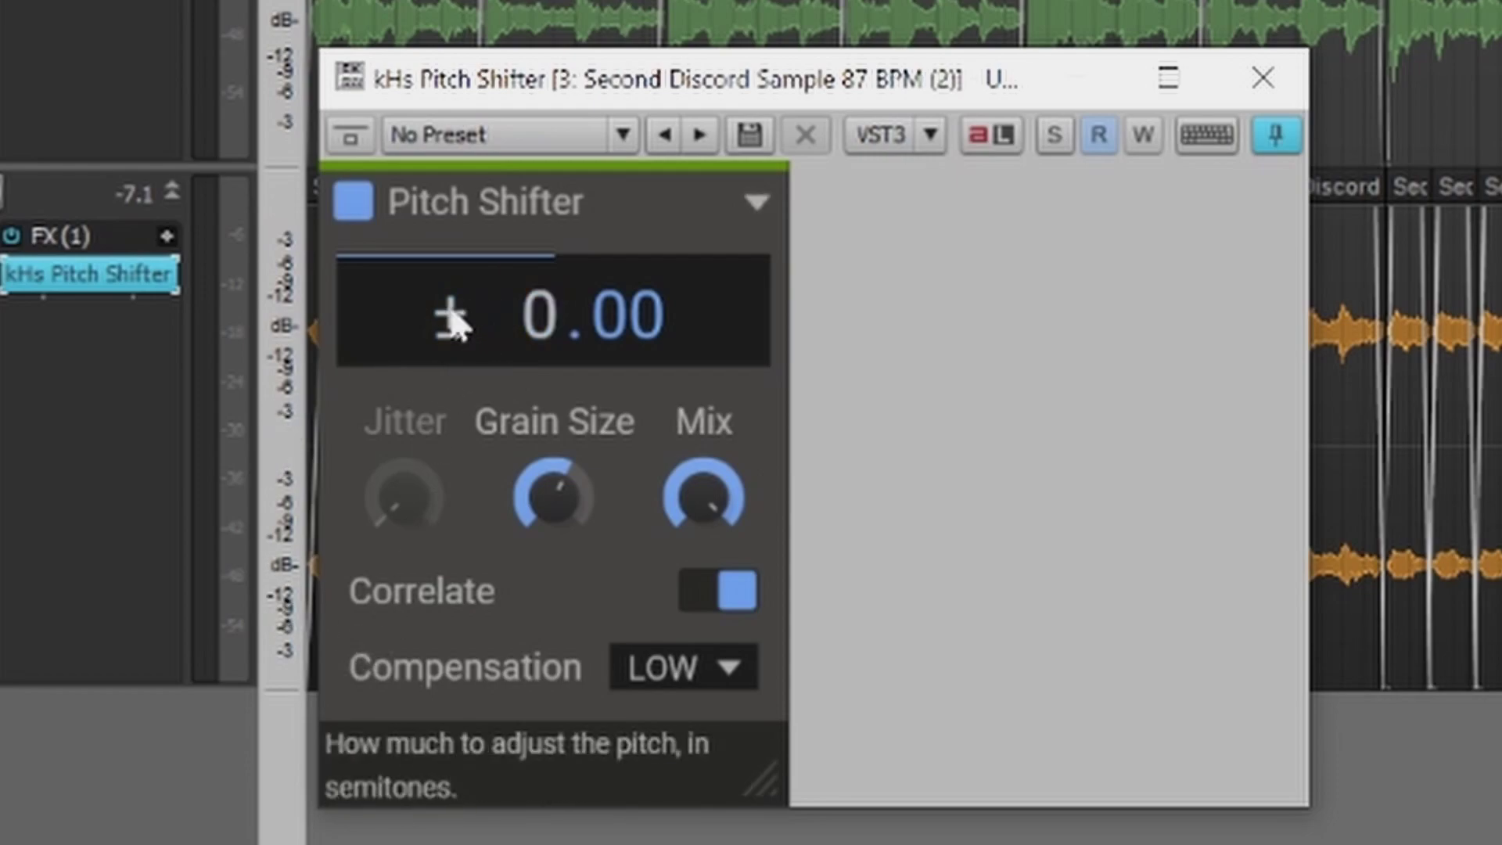
# Step: Raise the Pitch Shifter to +5.00 semitones while the chopped sample plays, and close the plug-in window
pyautogui.press('space')
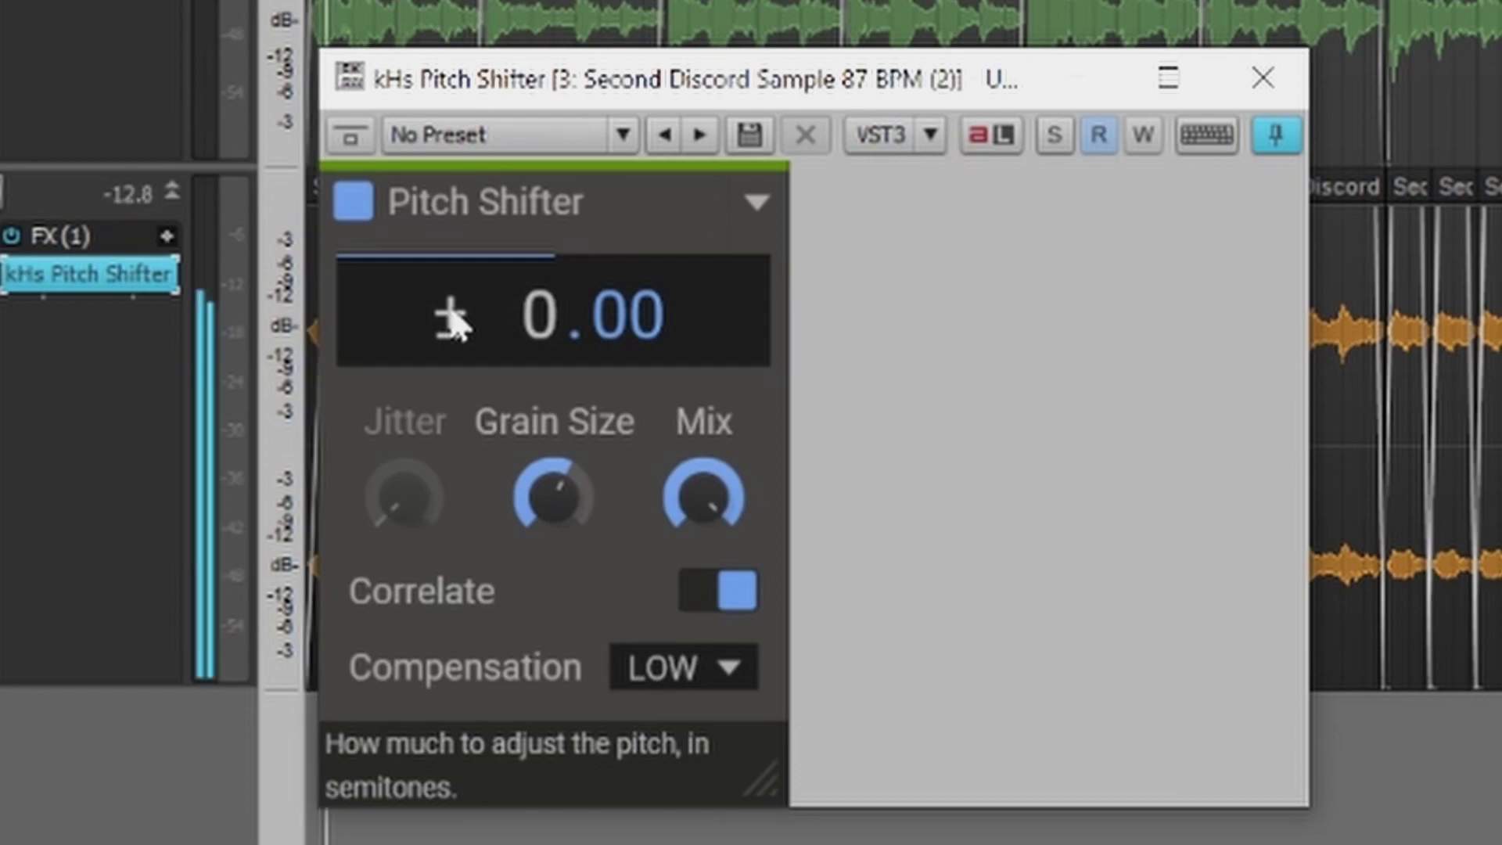
pyautogui.moveTo(453, 311); pyautogui.dragTo(409, 326)
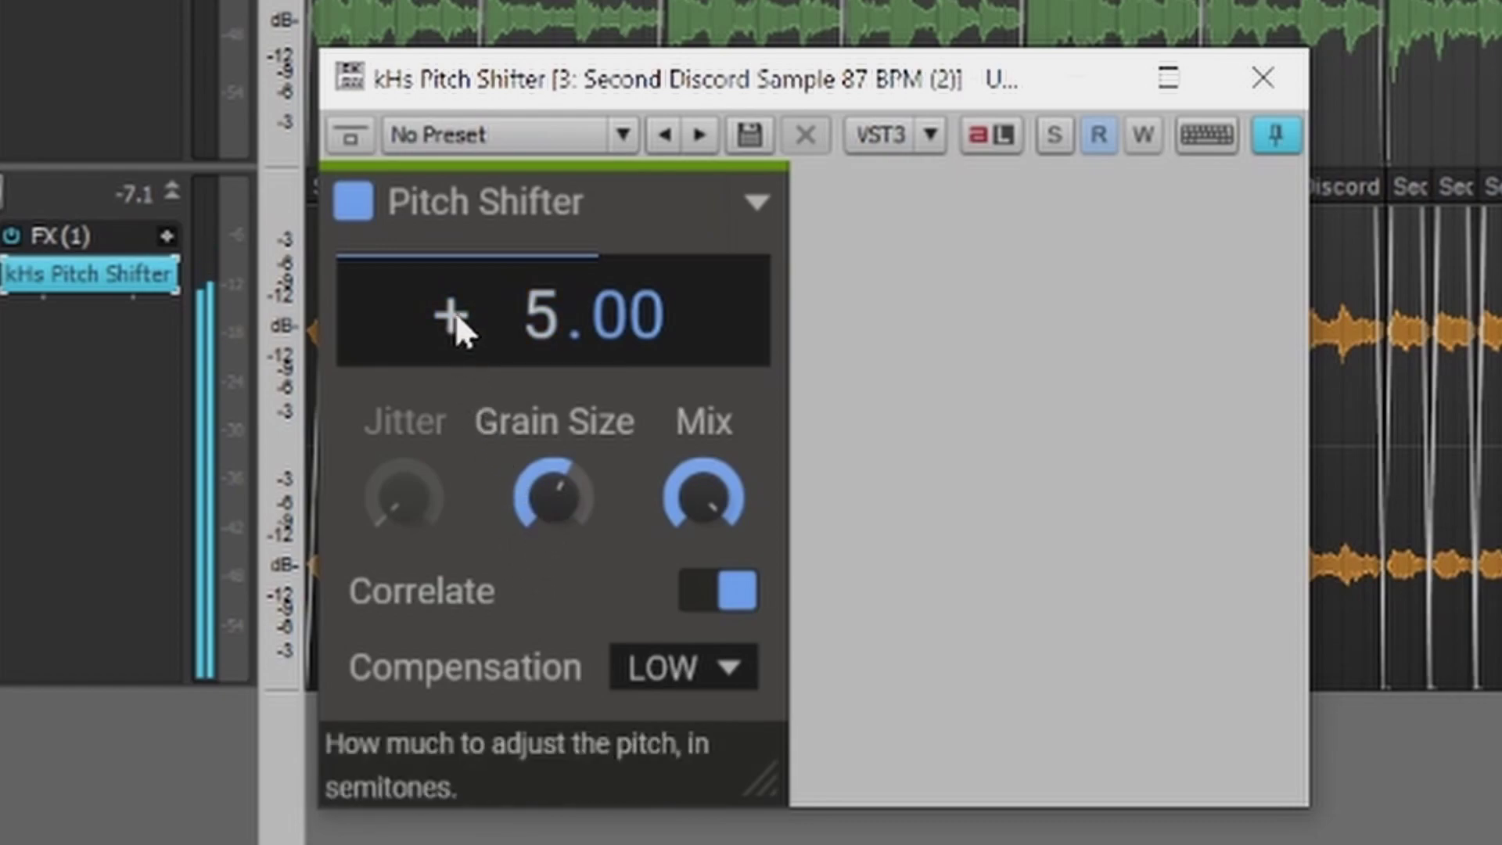
pyautogui.moveTo(453, 325); pyautogui.dragTo(454, 325)
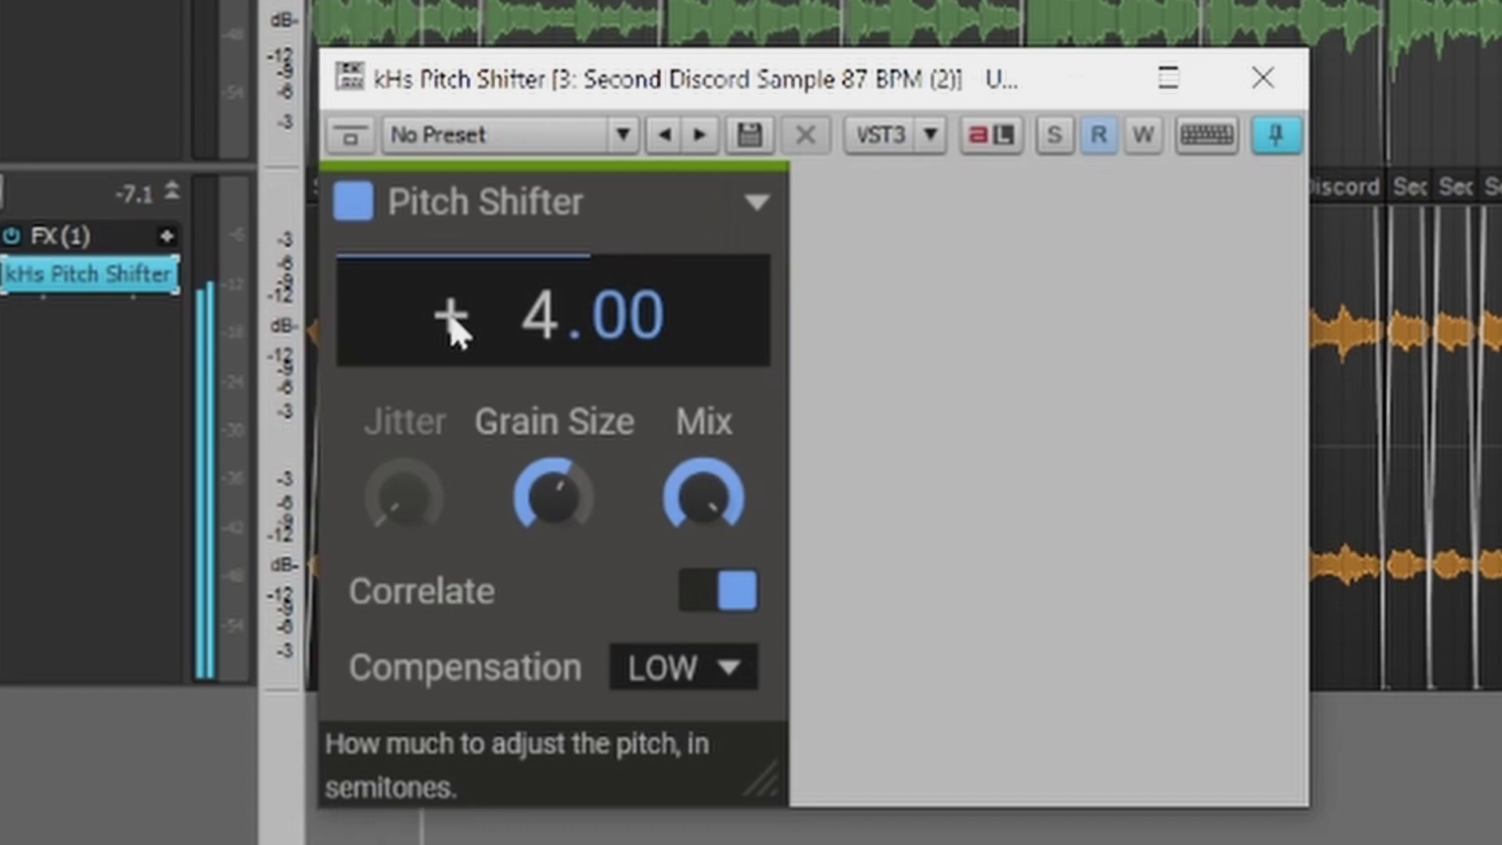
pyautogui.moveTo(450, 321); pyautogui.dragTo(449, 313)
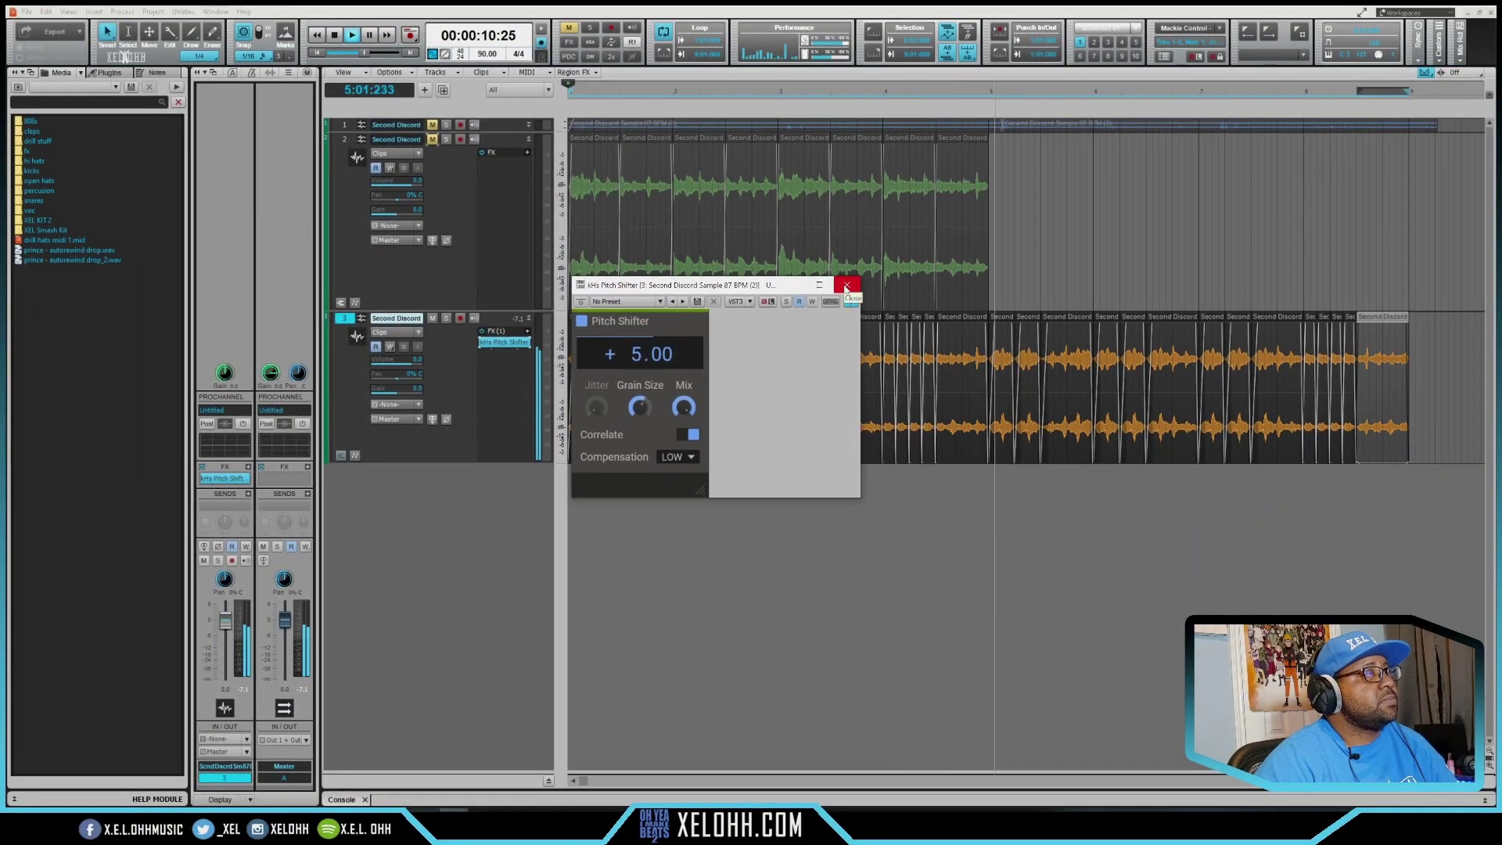
pyautogui.press('space')
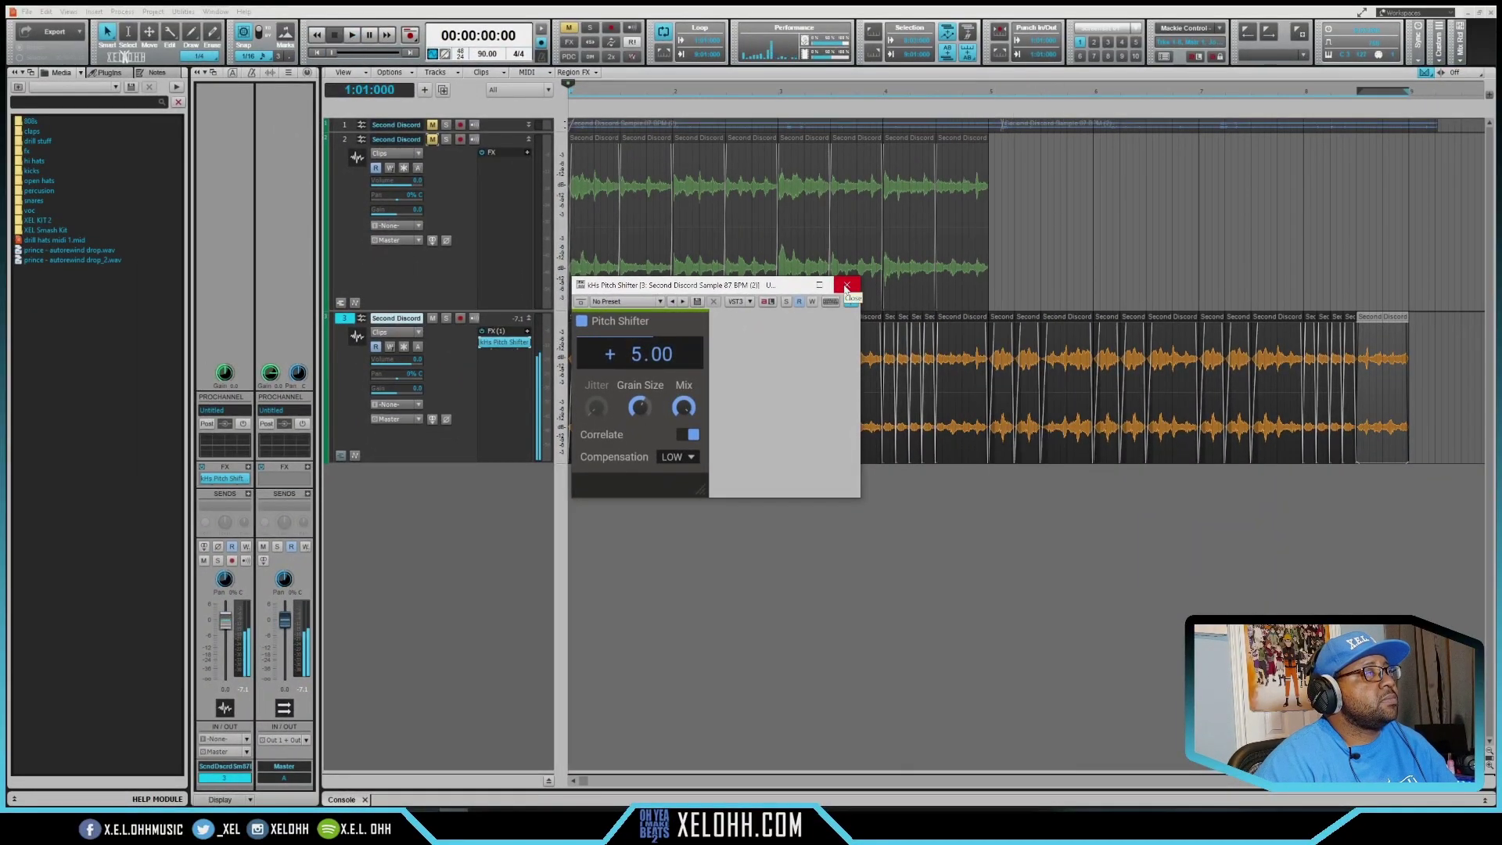
pyautogui.click(847, 286)
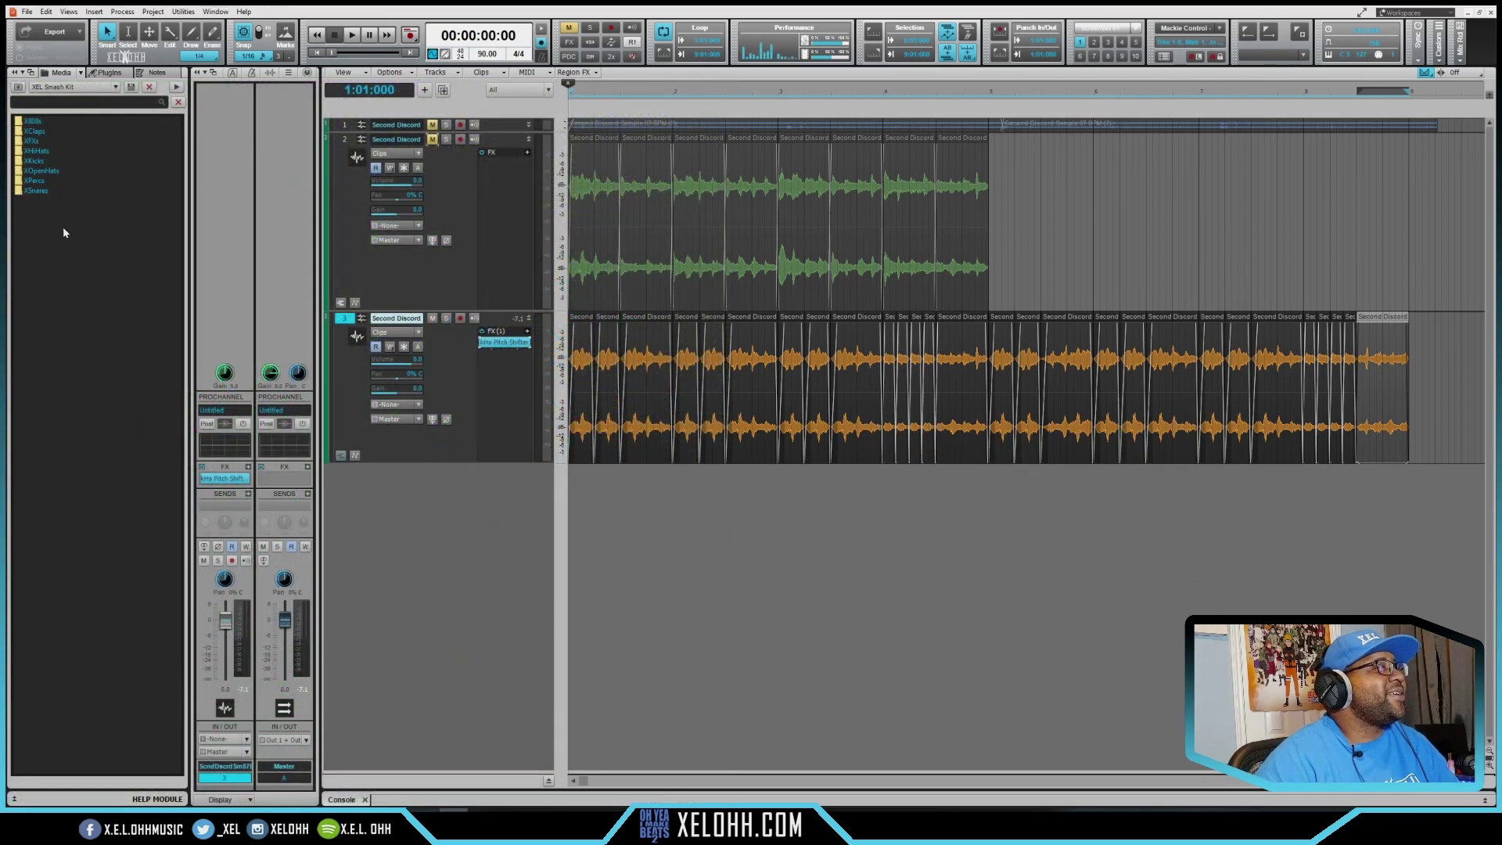
# Step: Add X HiHat Droplet.wav from the hi-hats folder to a new track at bar 1 and expand the track
pyautogui.doubleClick(37, 153)
pyautogui.click(55, 151)
pyautogui.click(54, 160)
pyautogui.moveTo(55, 164); pyautogui.dragTo(464, 524)
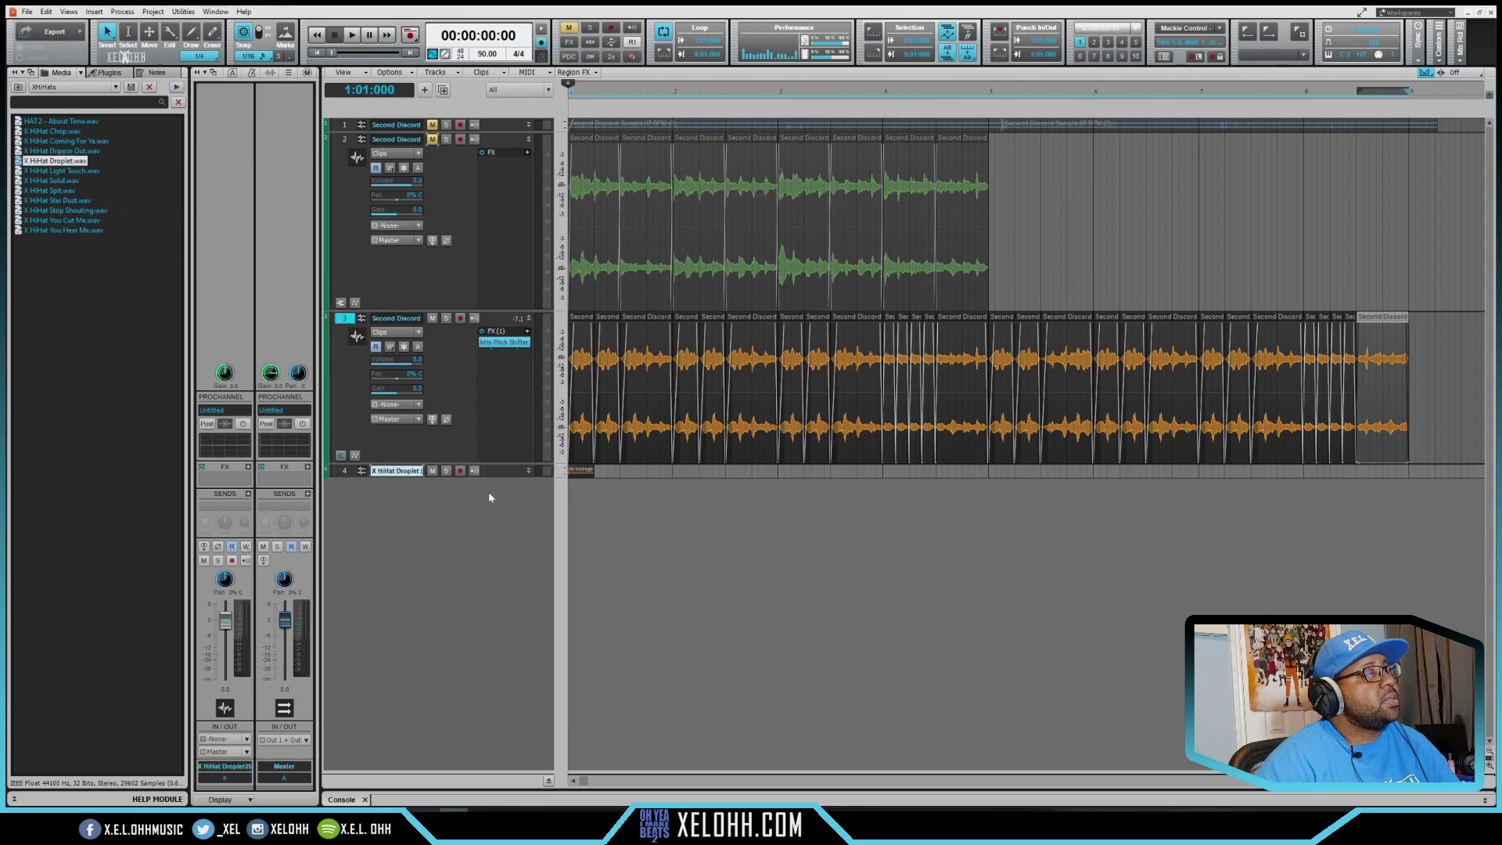
pyautogui.click(529, 472)
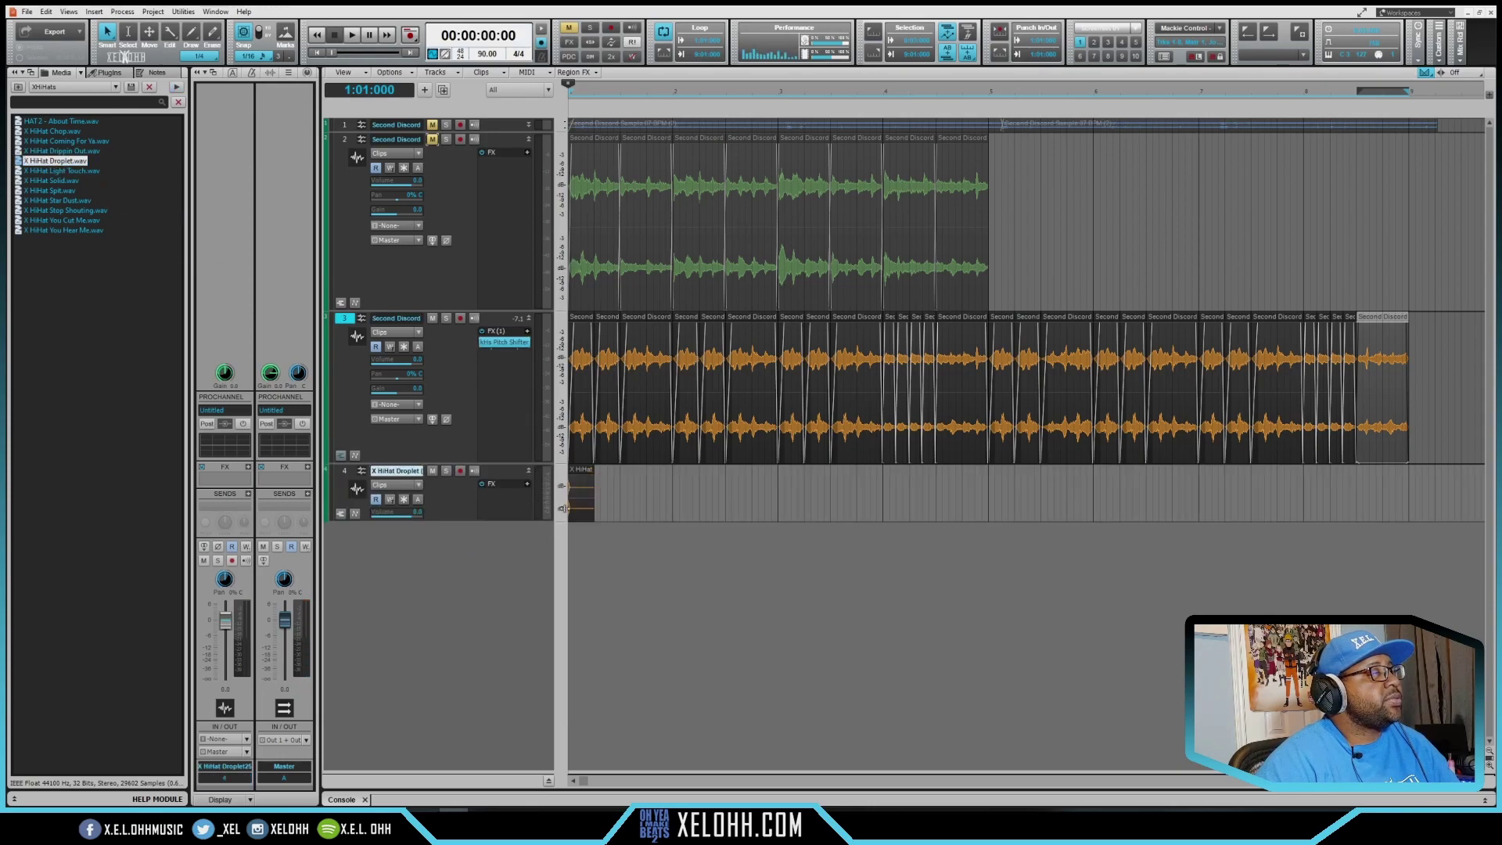
# Step: Trim the hi-hat clip to a sixteenth note and duplicate it three times to fill the first beat
pyautogui.moveTo(591, 488); pyautogui.dragTo(576, 488)
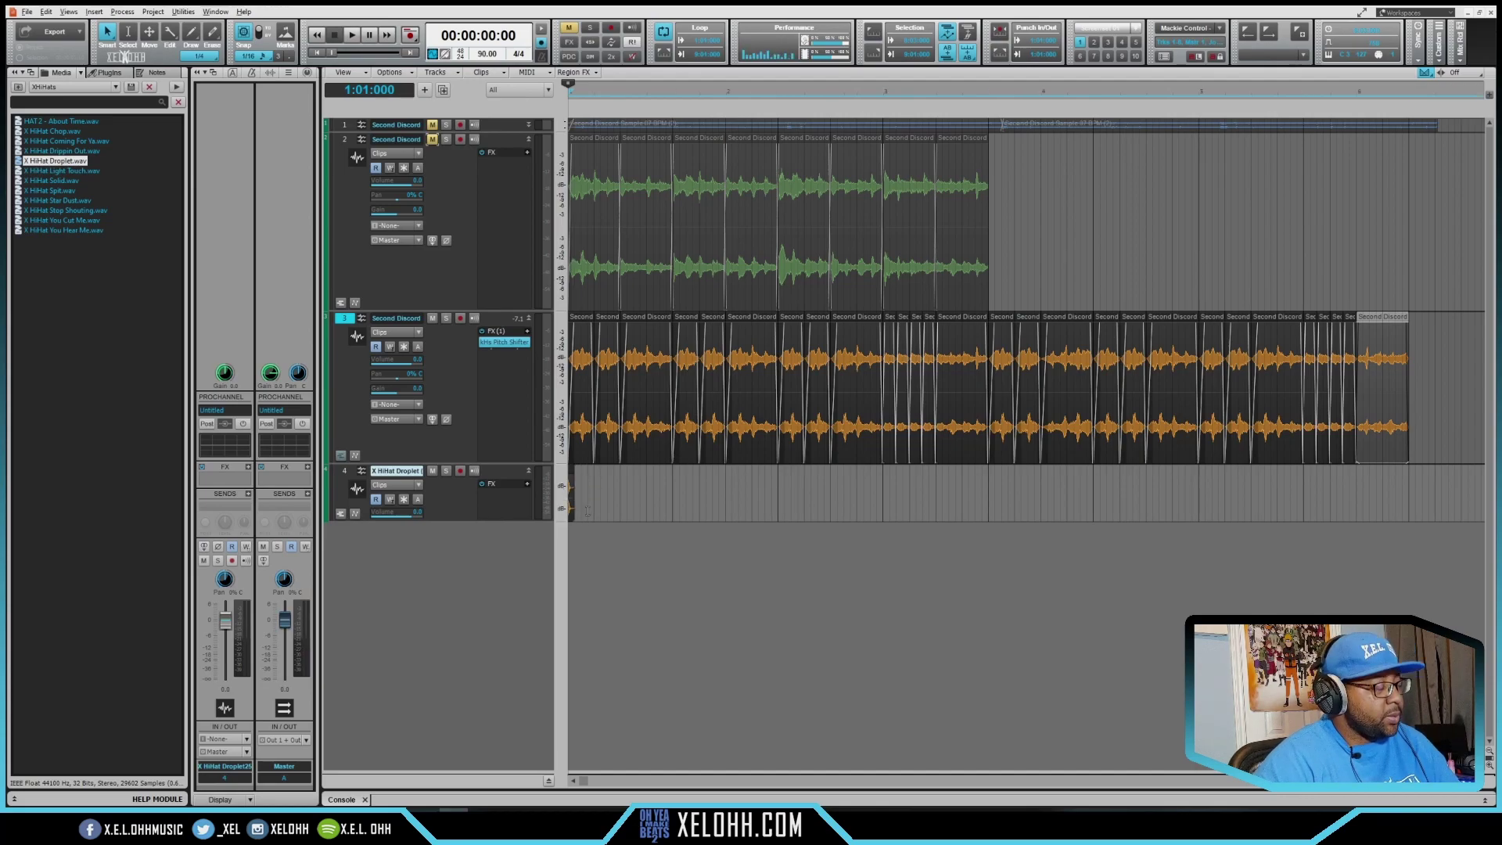
pyautogui.scroll(4, 650, 514)
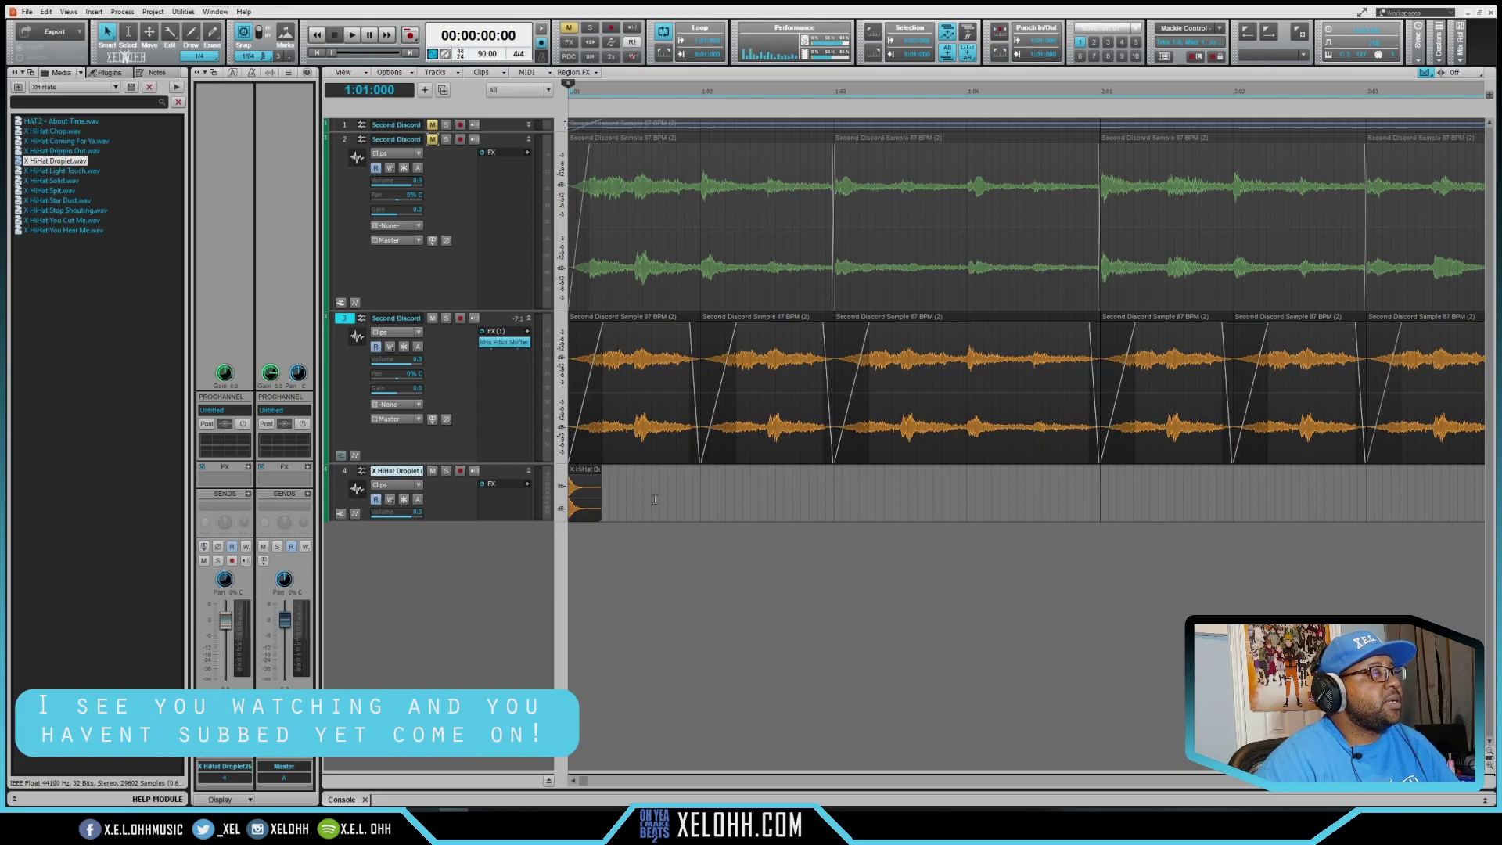
pyautogui.click(581, 471)
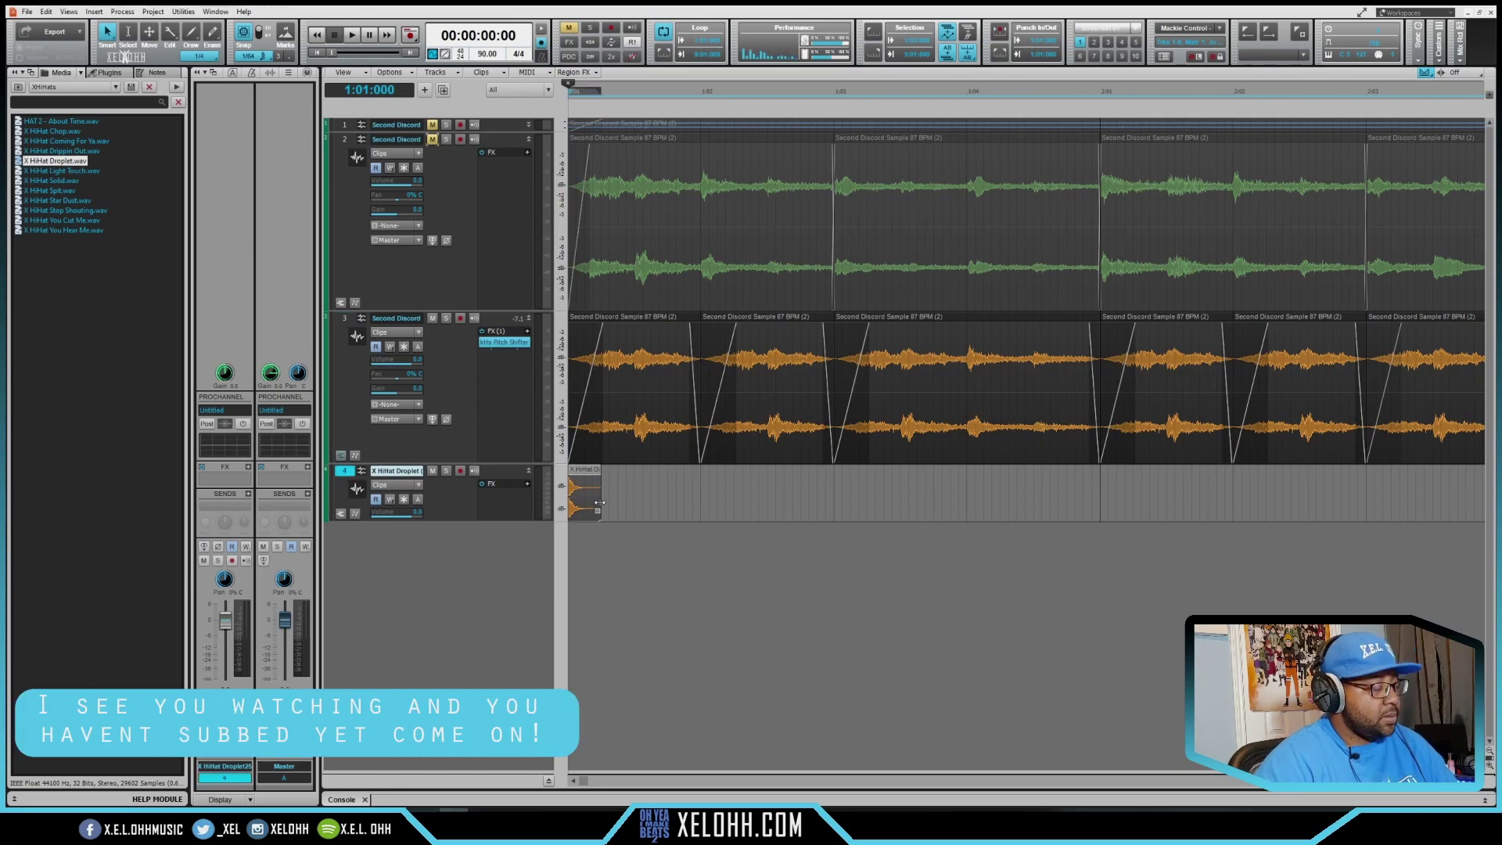
pyautogui.hotkey('ctrl', 'd')
pyautogui.hotkey('ctrl', 'd')
pyautogui.hotkey('ctrl', 'd')
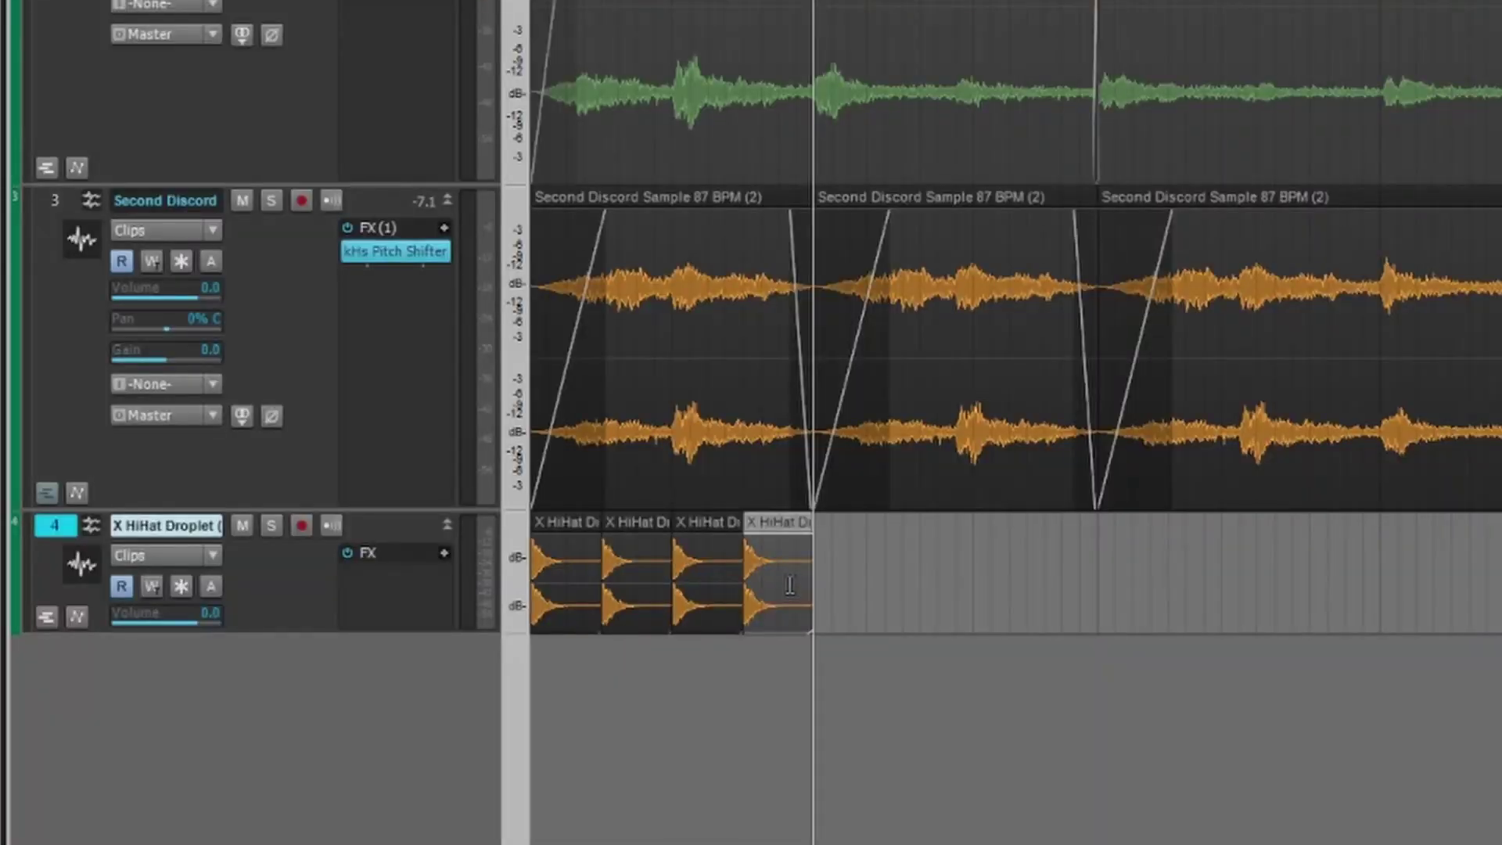
# Step: Lower the clip gain of the second hi-hat hit by about 2.4 dB and reduce the fourth hit's gain as well
pyautogui.click(630, 543)
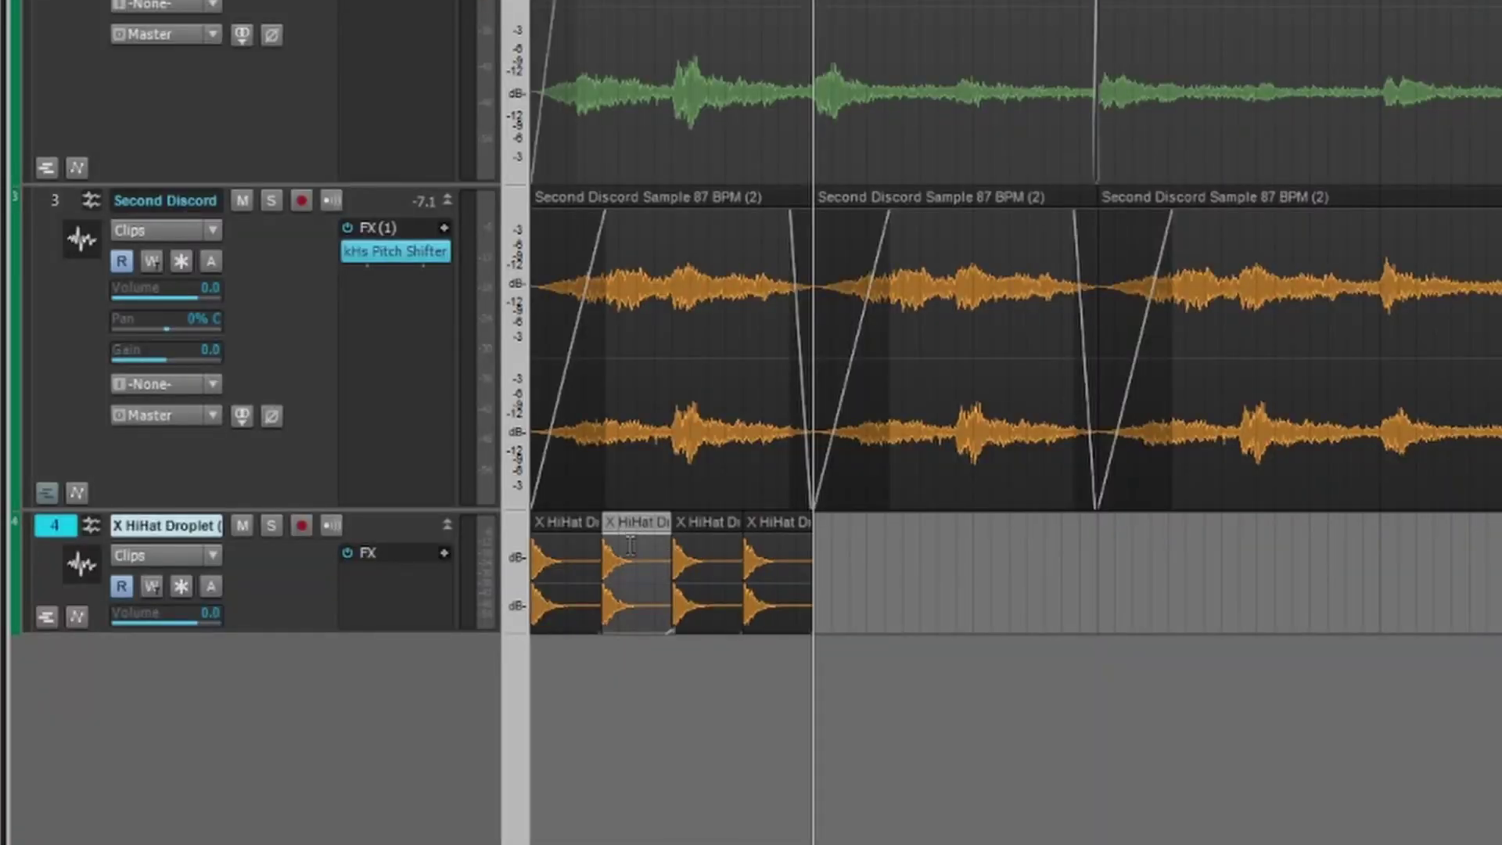
pyautogui.moveTo(631, 546); pyautogui.dragTo(669, 557)
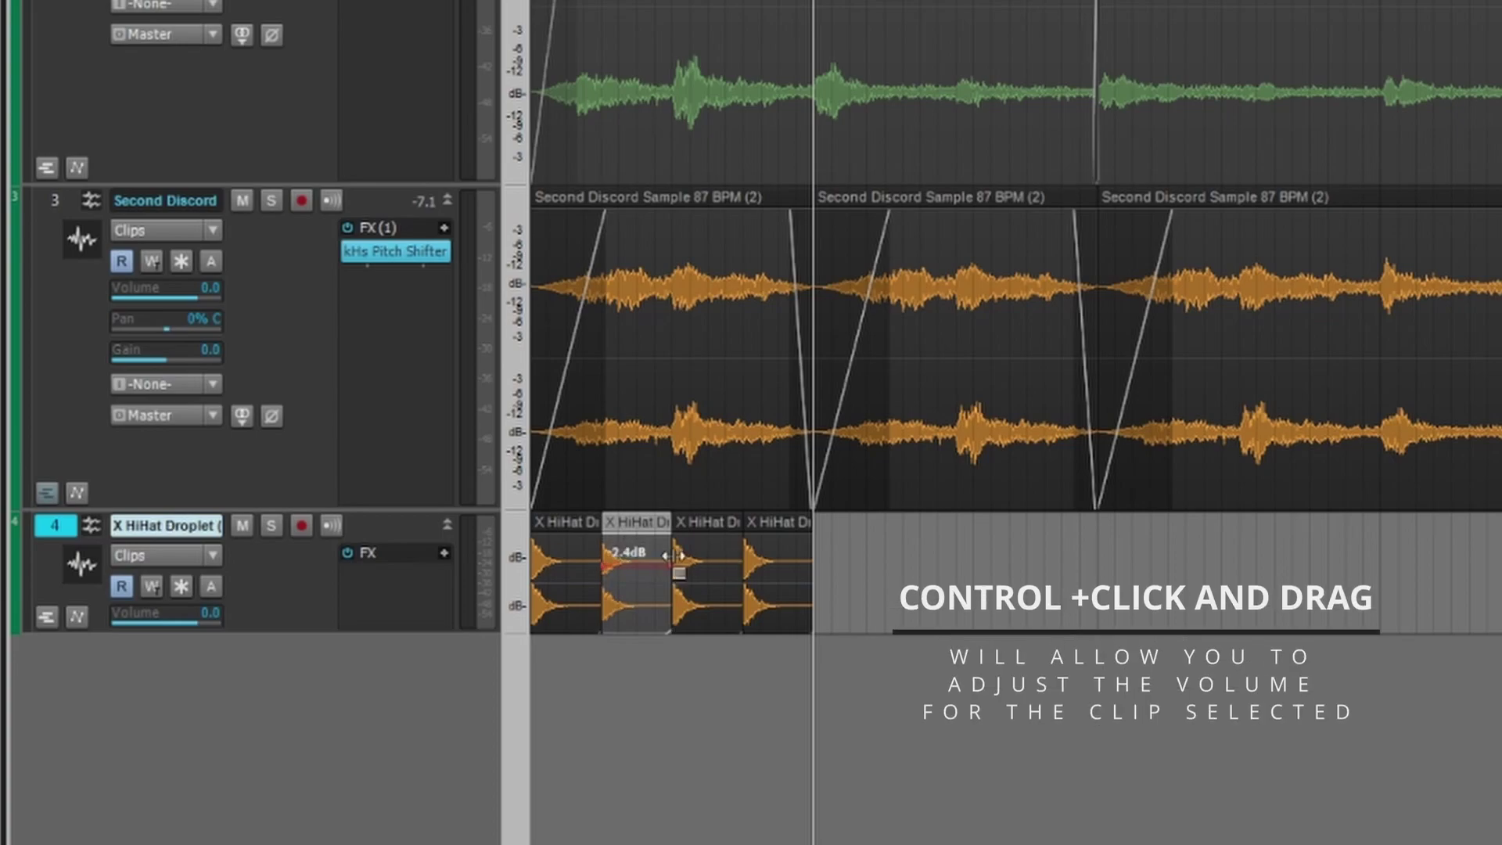
pyautogui.keyDown('ctrl'); pyautogui.click(781, 547); pyautogui.keyUp('ctrl')
pyautogui.moveTo(780, 546); pyautogui.dragTo(792, 565)
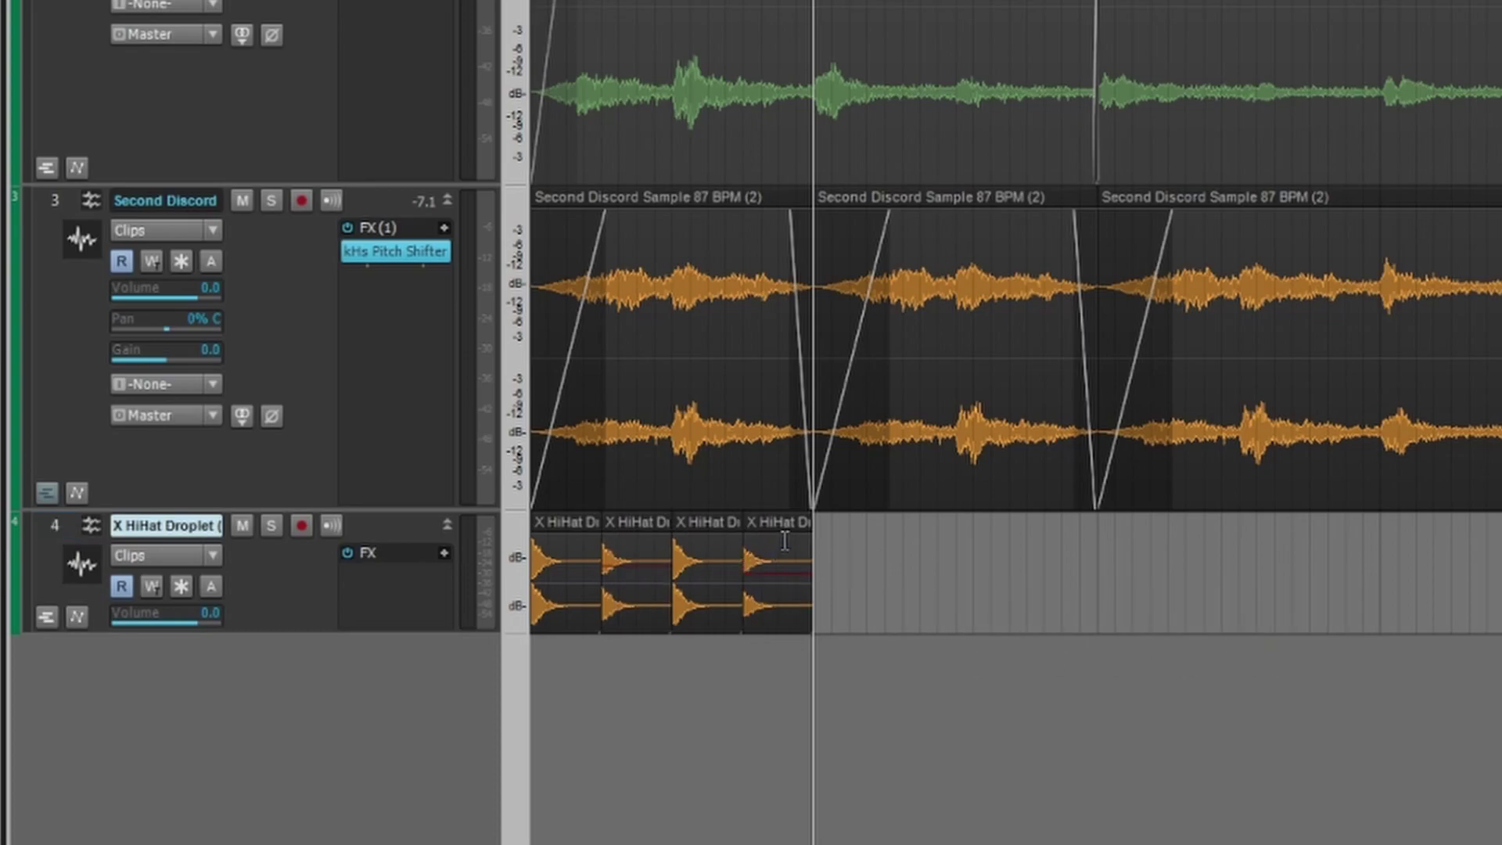
# Step: Nudge the fourth and second hi-hat hits slightly late, trim the fourth to end at beat 2, and preview the pattern
pyautogui.click(779, 529)
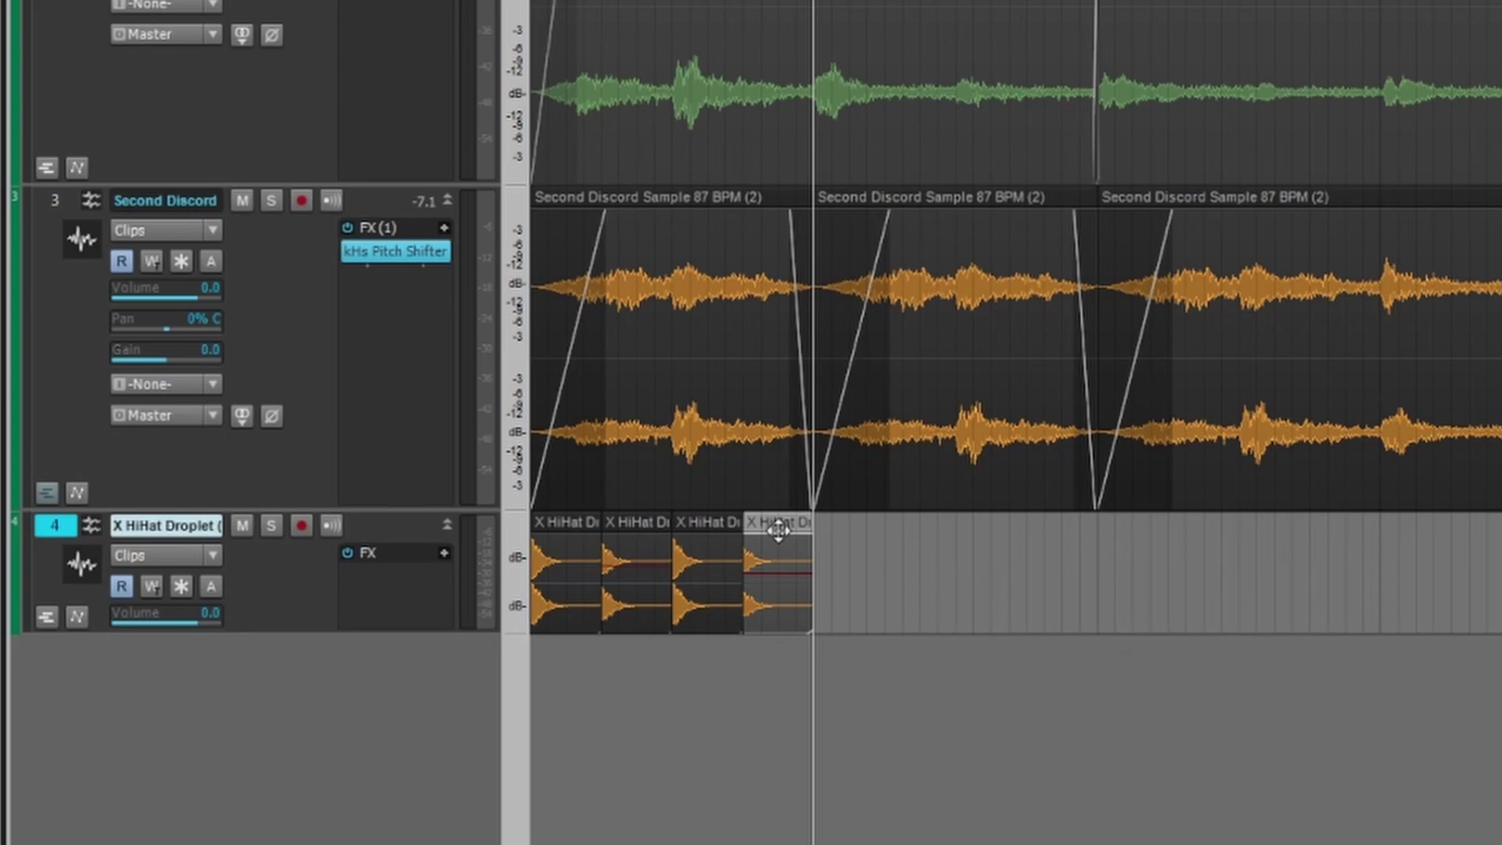
pyautogui.press('KP_6')
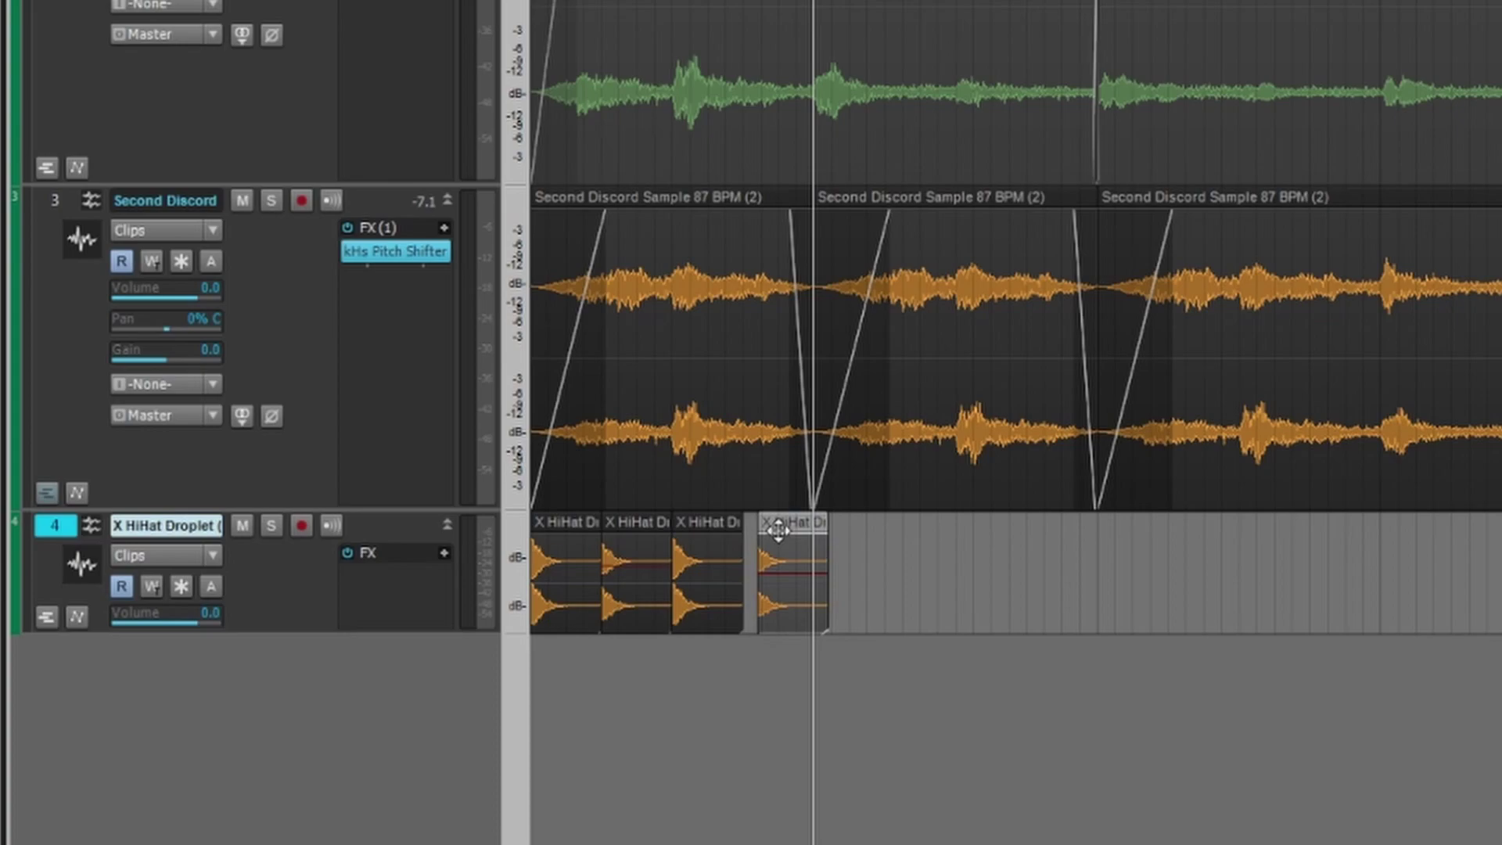
pyautogui.click(626, 529)
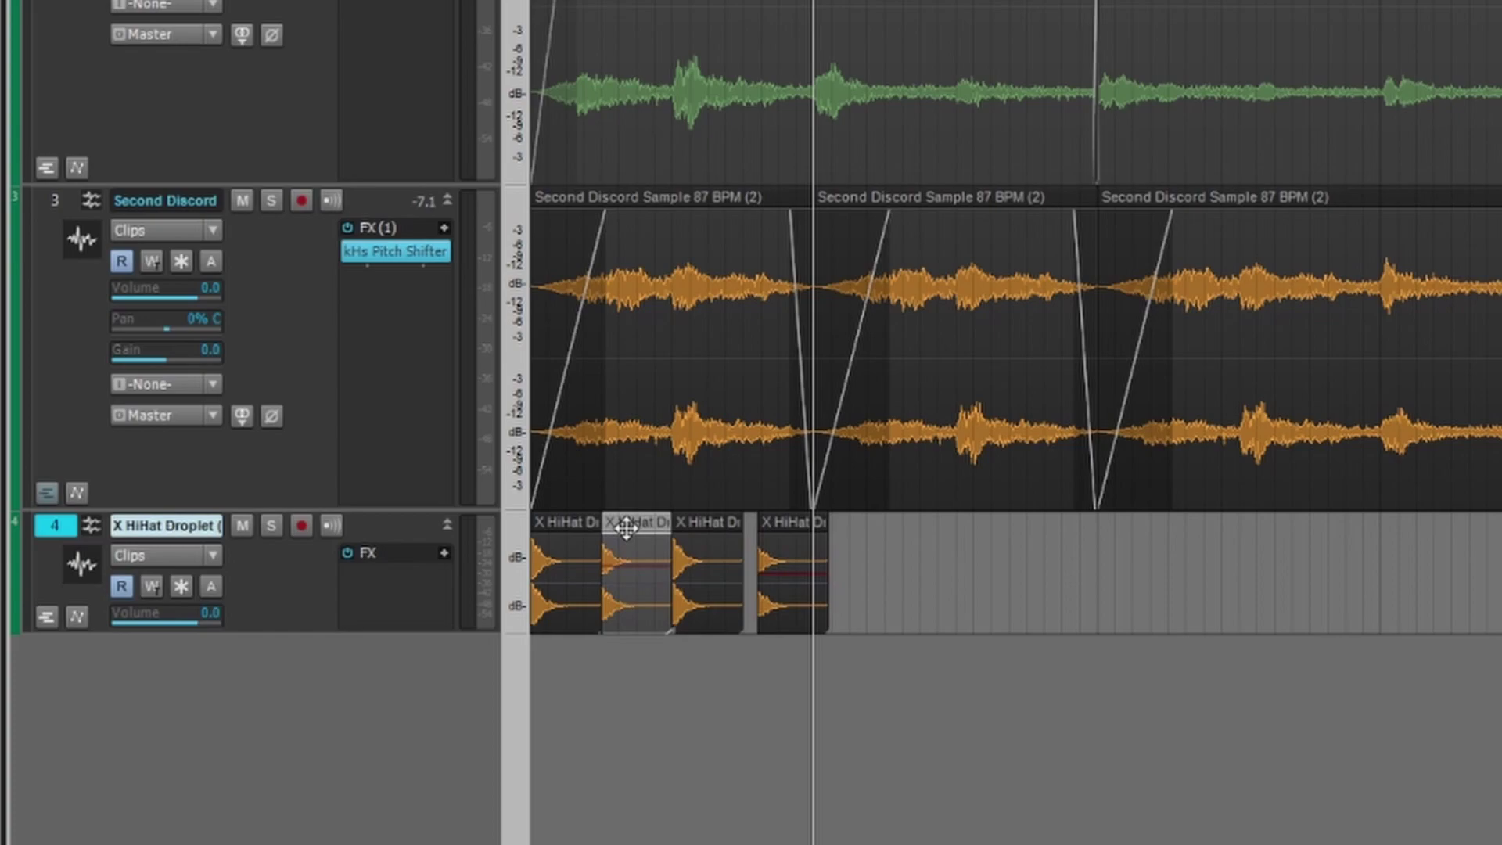
pyautogui.press('KP_6')
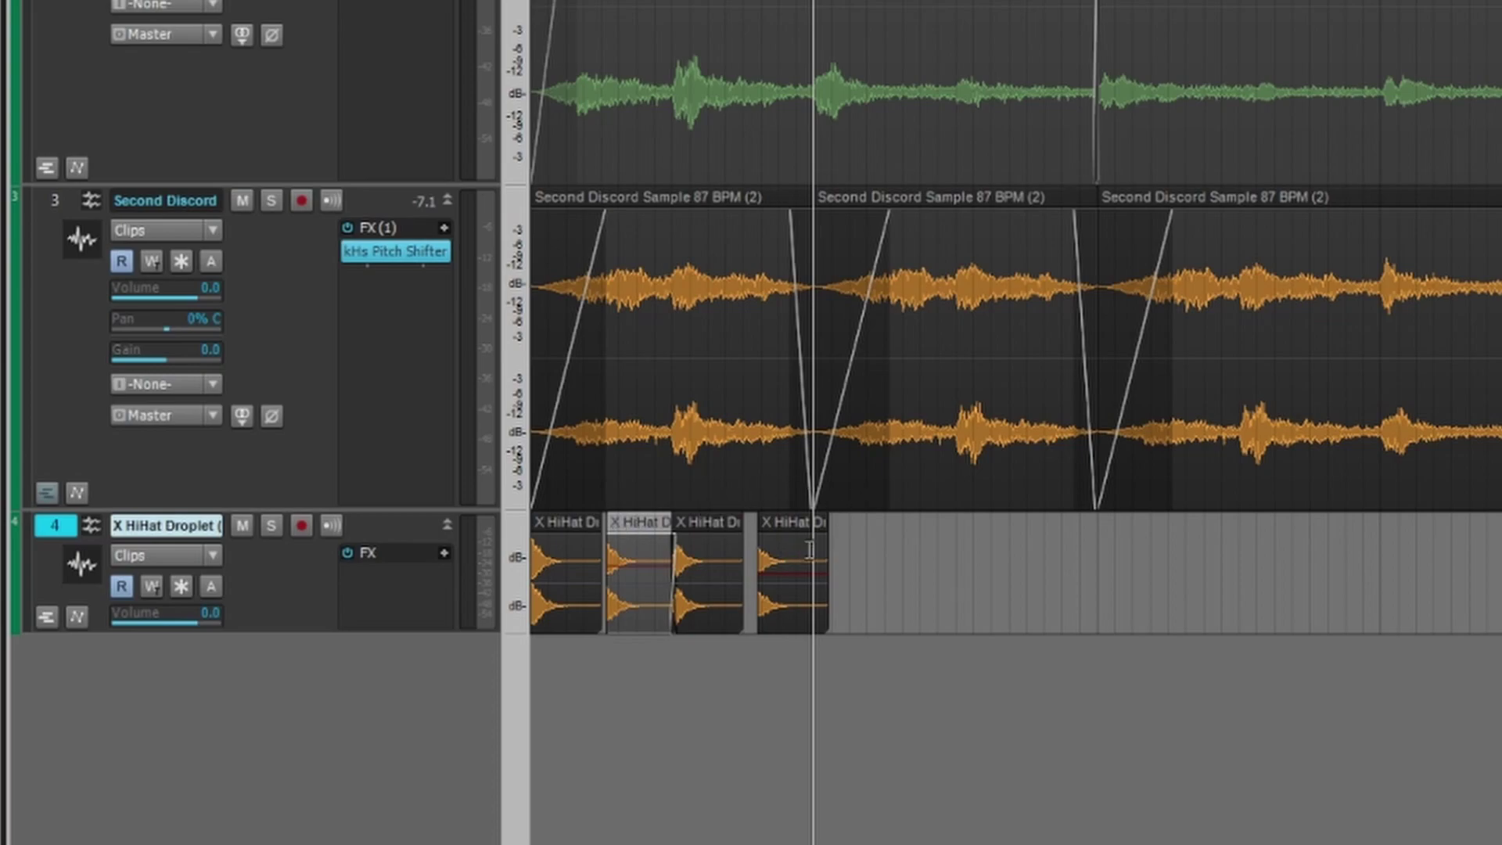
pyautogui.moveTo(834, 558); pyautogui.dragTo(814, 560)
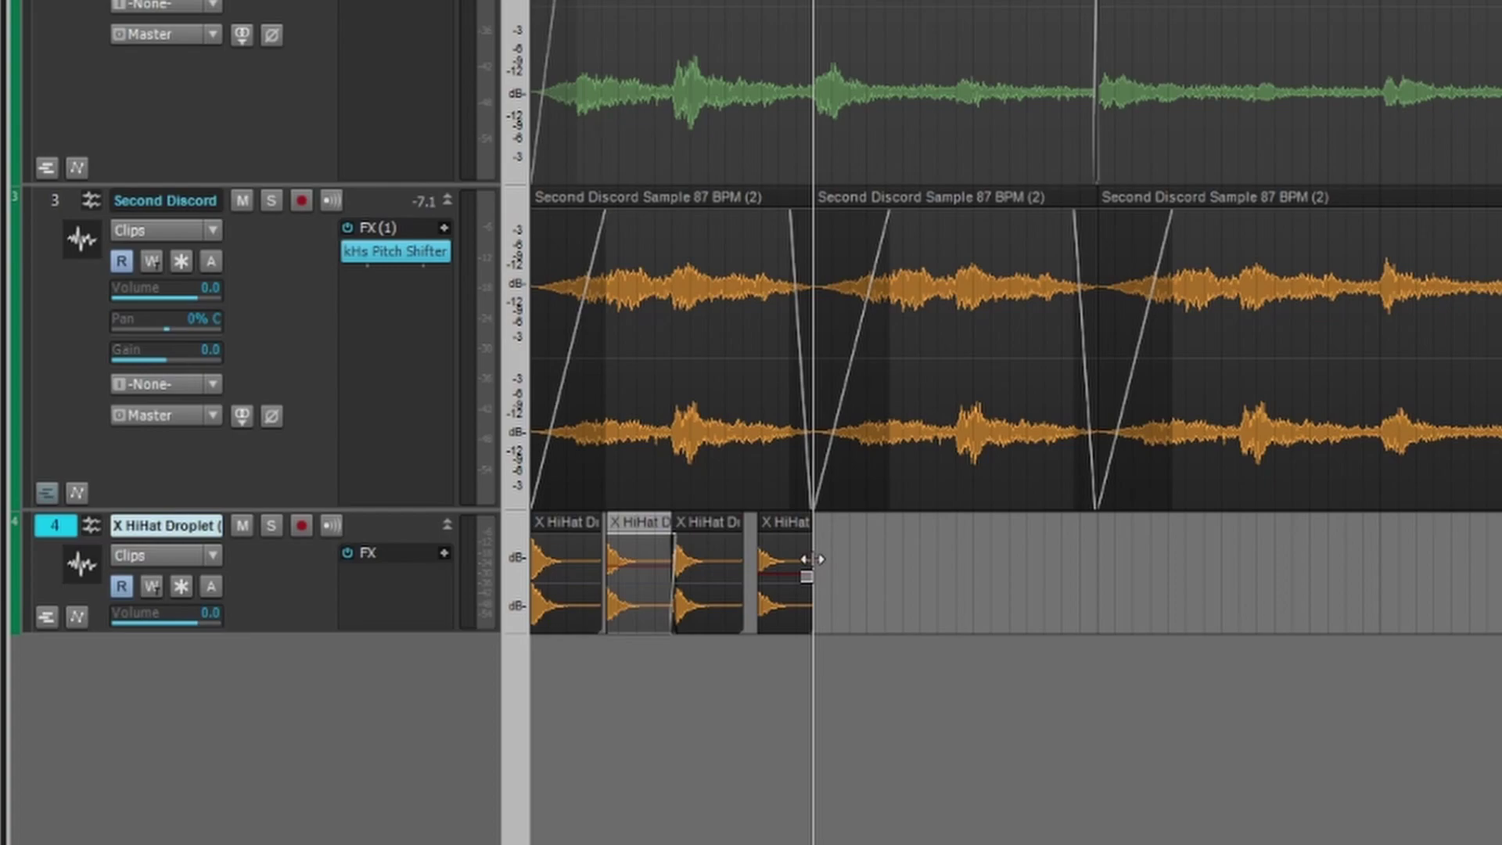
pyautogui.press('w')
pyautogui.press('space')
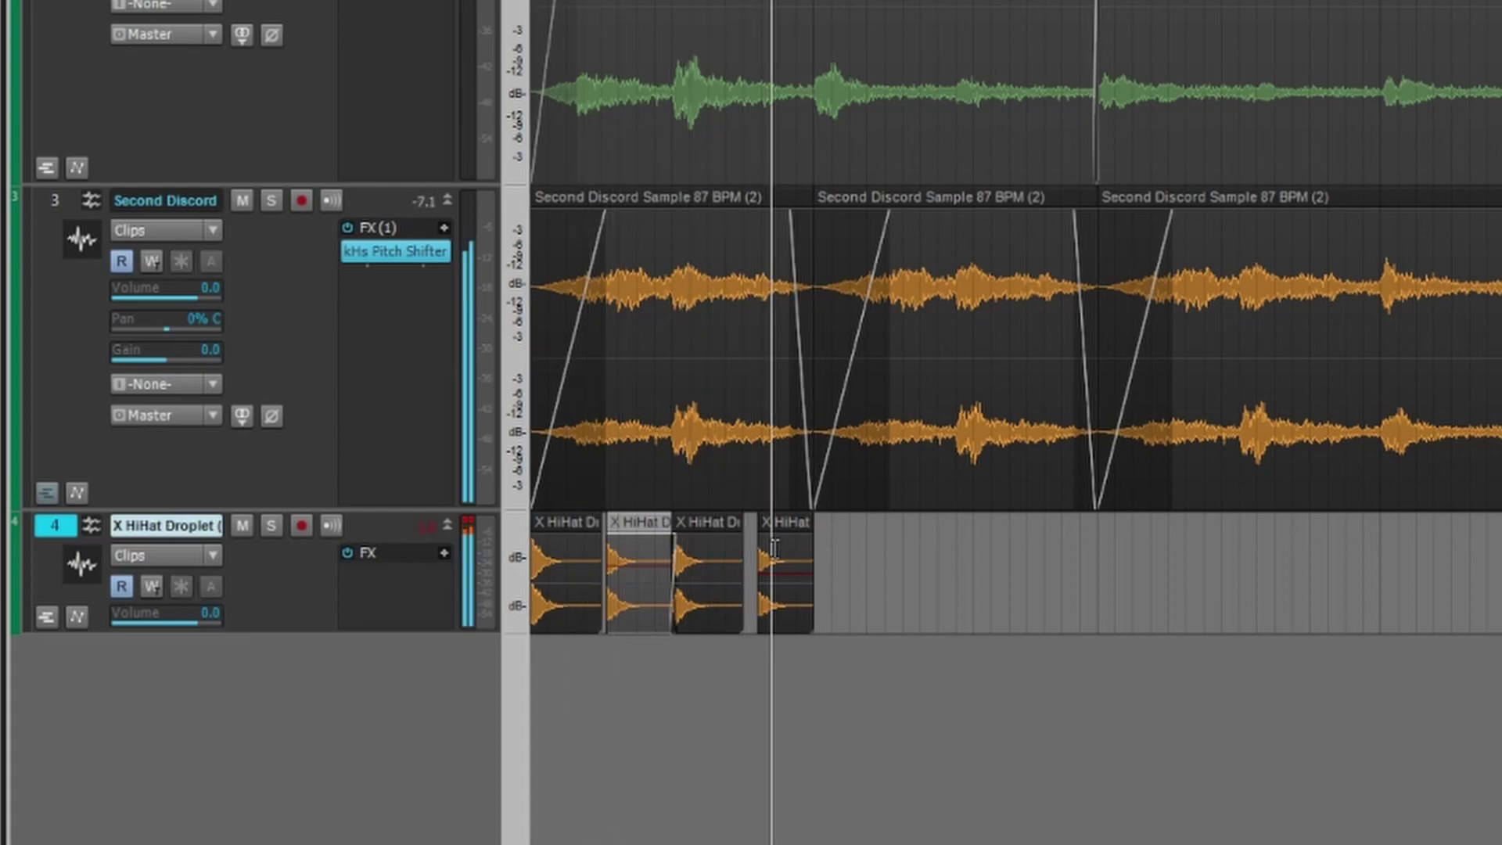
pyautogui.press('space')
# Step: Duplicate the four hi-hat hits to fill the second beat and play the result from the start
pyautogui.moveTo(824, 576); pyautogui.dragTo(543, 569)
pyautogui.hotkey('ctrl', 'd')
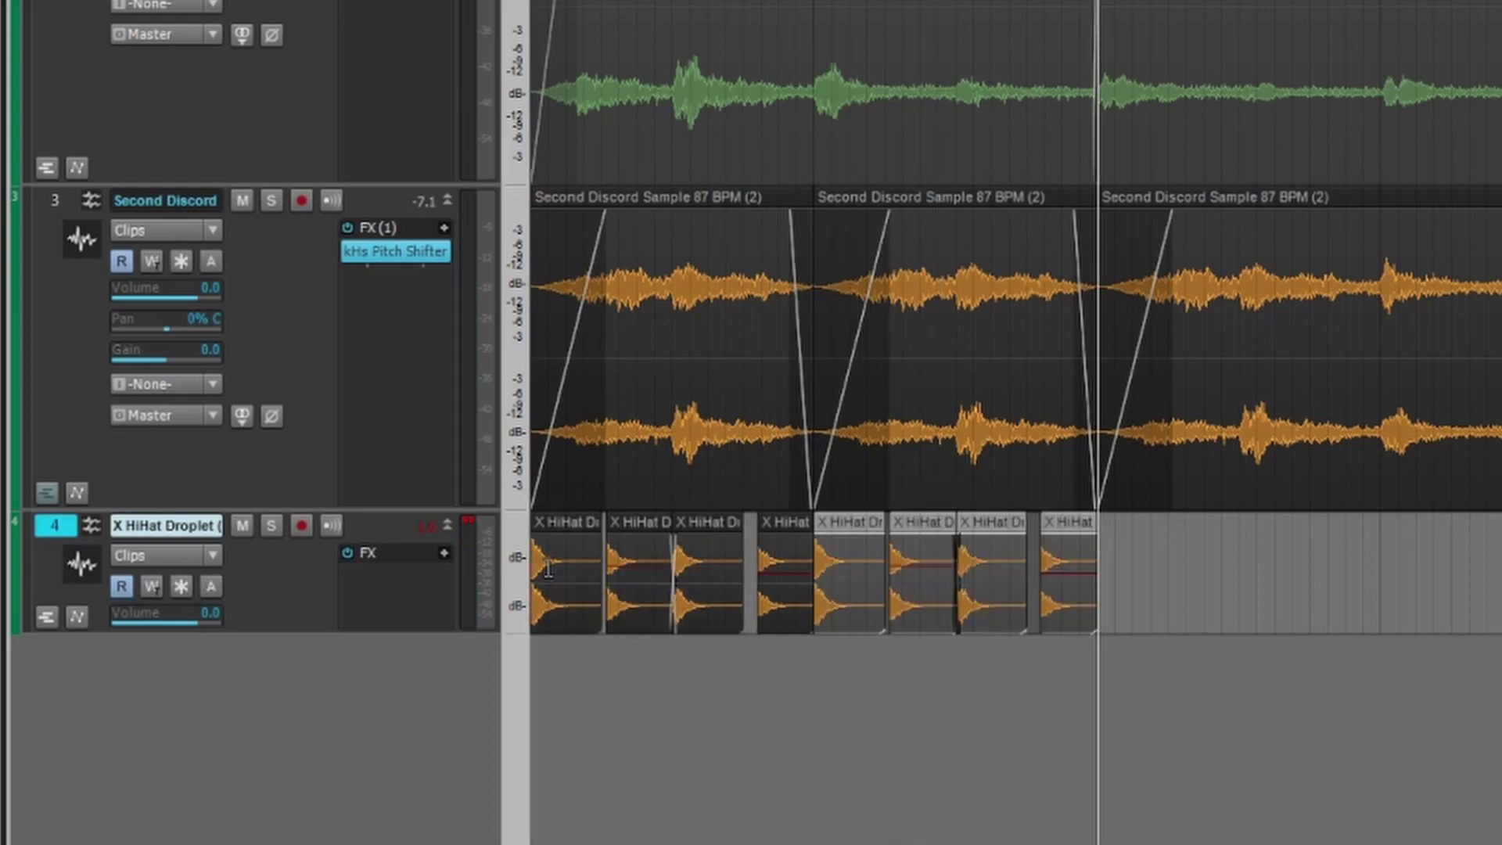
pyautogui.press('w')
pyautogui.press('space')
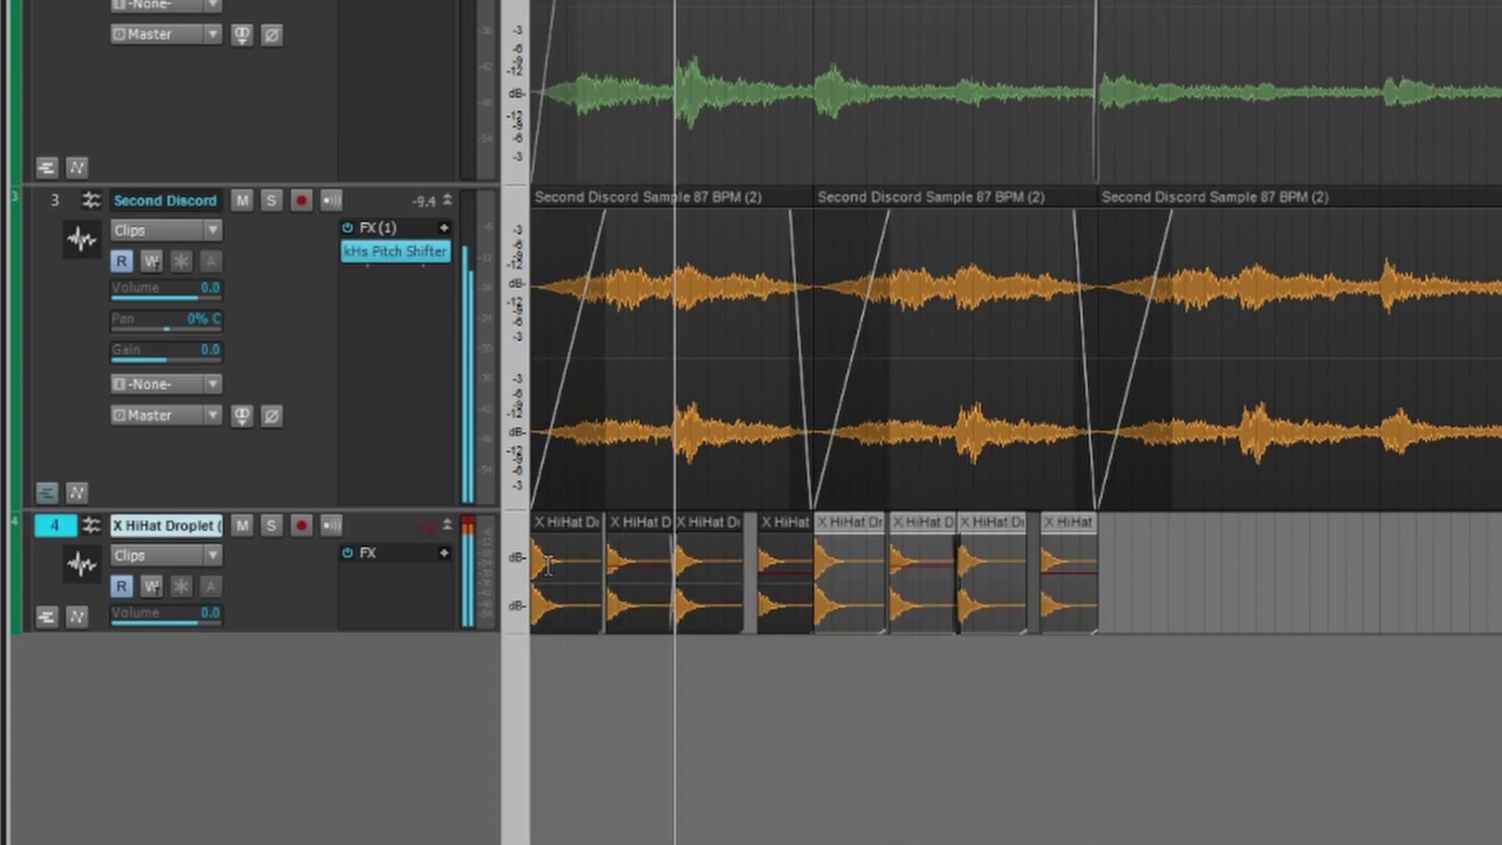
pyautogui.press('space')
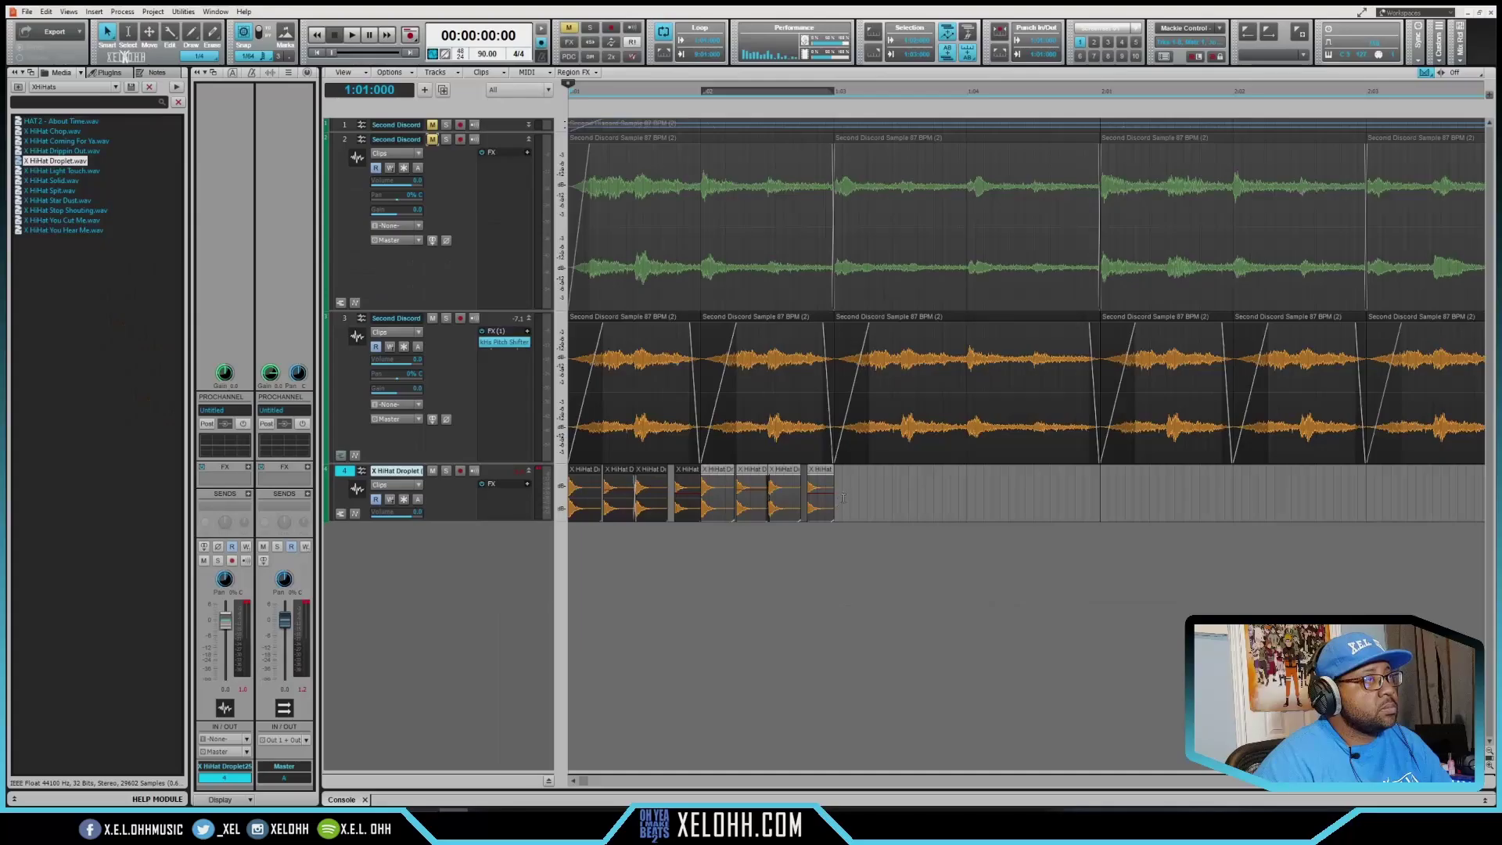
# Step: Duplicate the one-beat hi-hat pattern repeatedly along its track to extend it across the chopped sample
pyautogui.scroll(-2, 1083, 611)
pyautogui.scroll(-1, 828, 512)
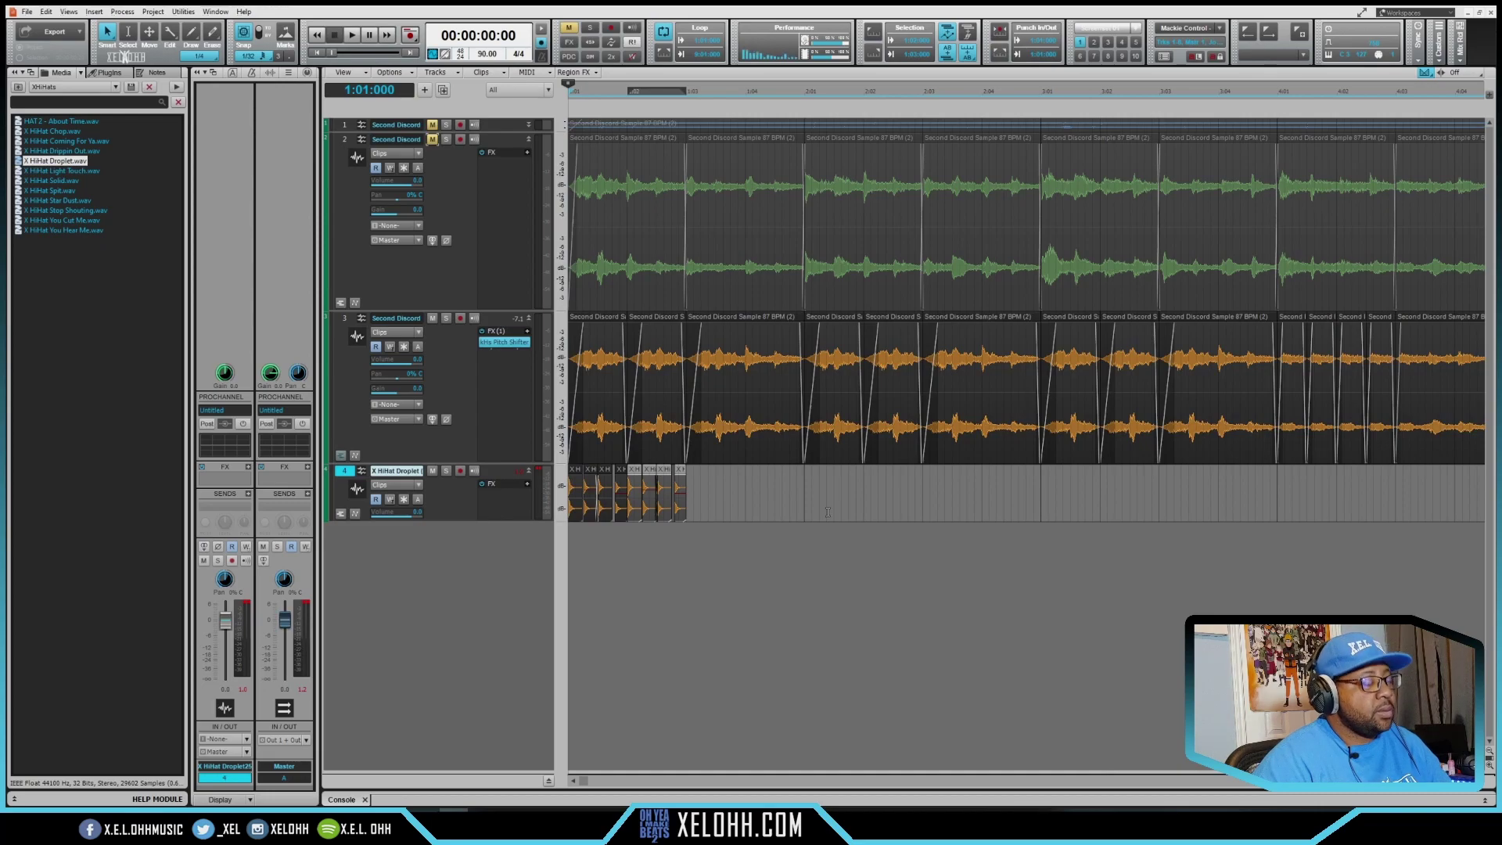
pyautogui.hotkey('ctrl', 'd')
pyautogui.hotkey('ctrl', 'd')
pyautogui.hotkey('ctrl', 'd')
pyautogui.hotkey('ctrl', 'd')
pyautogui.hotkey('ctrl', 'd')
pyautogui.hotkey('ctrl', 'd')
pyautogui.hotkey('ctrl', 'd')
pyautogui.hotkey('ctrl', 'd')
pyautogui.hotkey('ctrl', 'd')
pyautogui.hotkey('ctrl', 'd')
pyautogui.hotkey('ctrl', 'd')
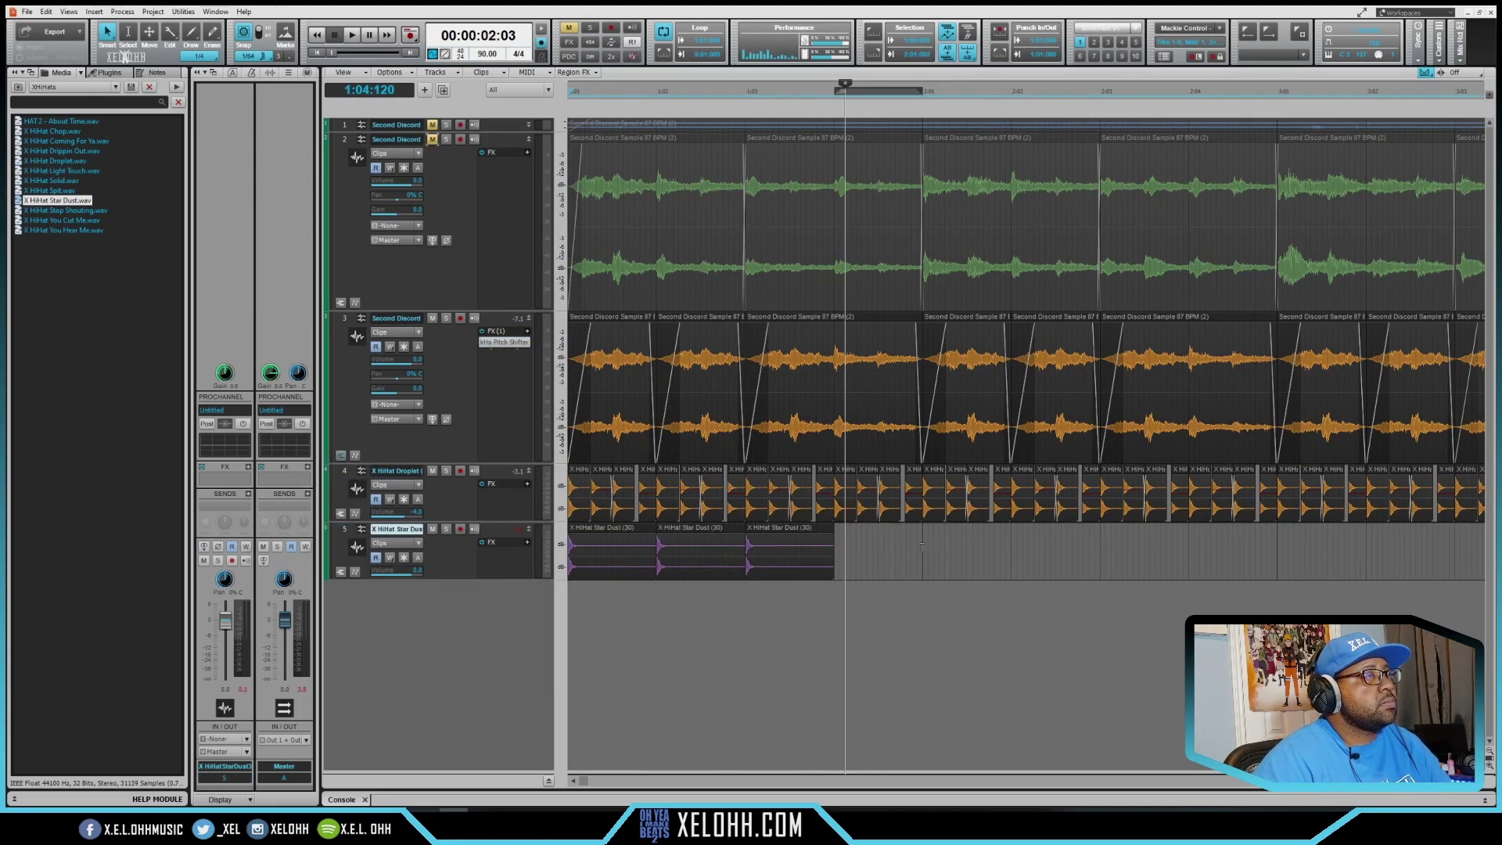
# Step: Duplicate the X HiHat Star Dust clips along their track and play the eight-bar arrangement from the start
pyautogui.hotkey('ctrl', 'd')
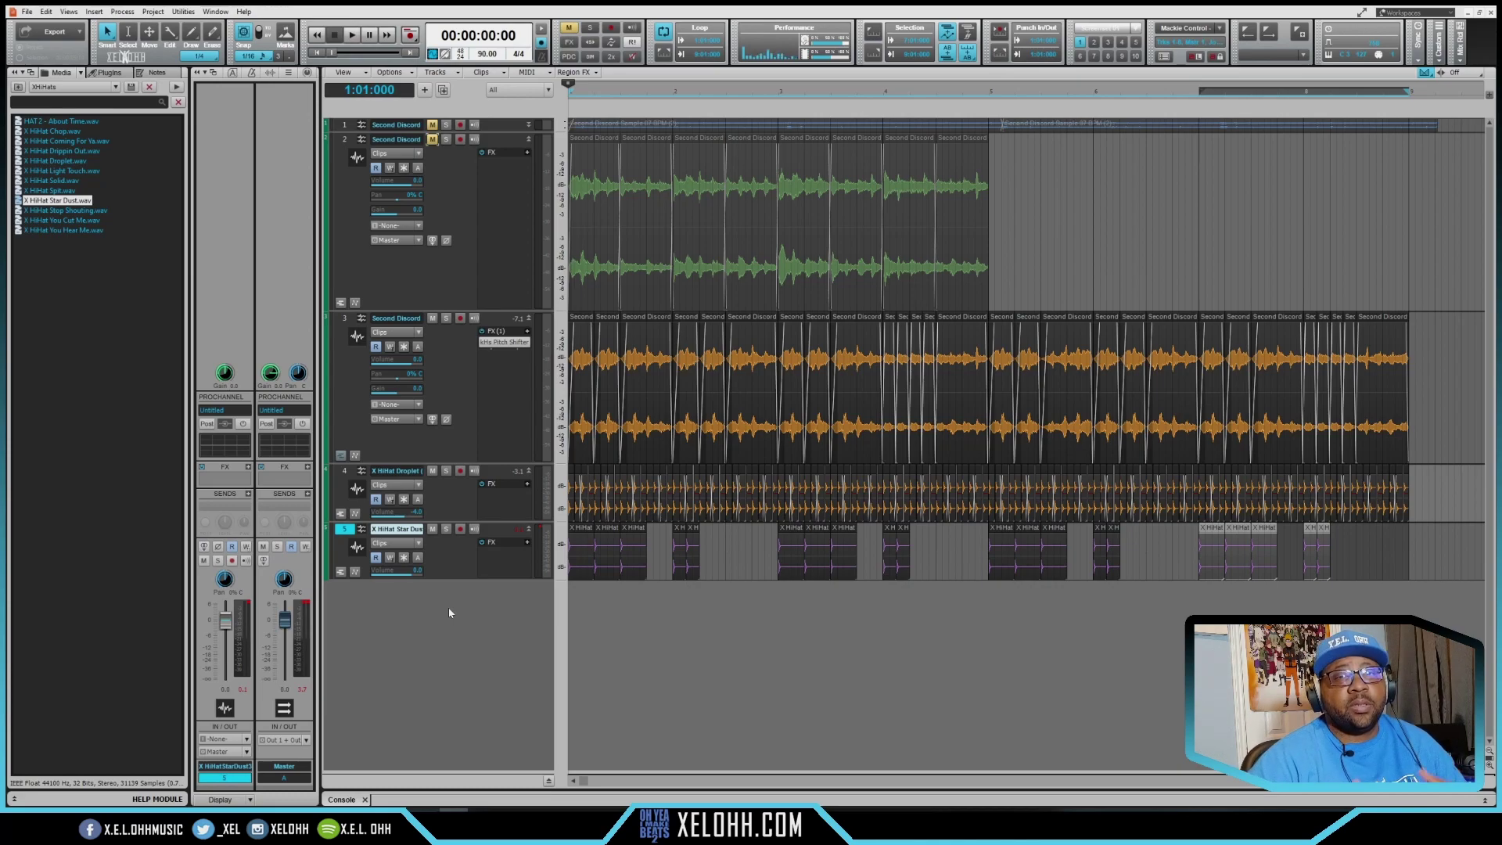
pyautogui.press('space')
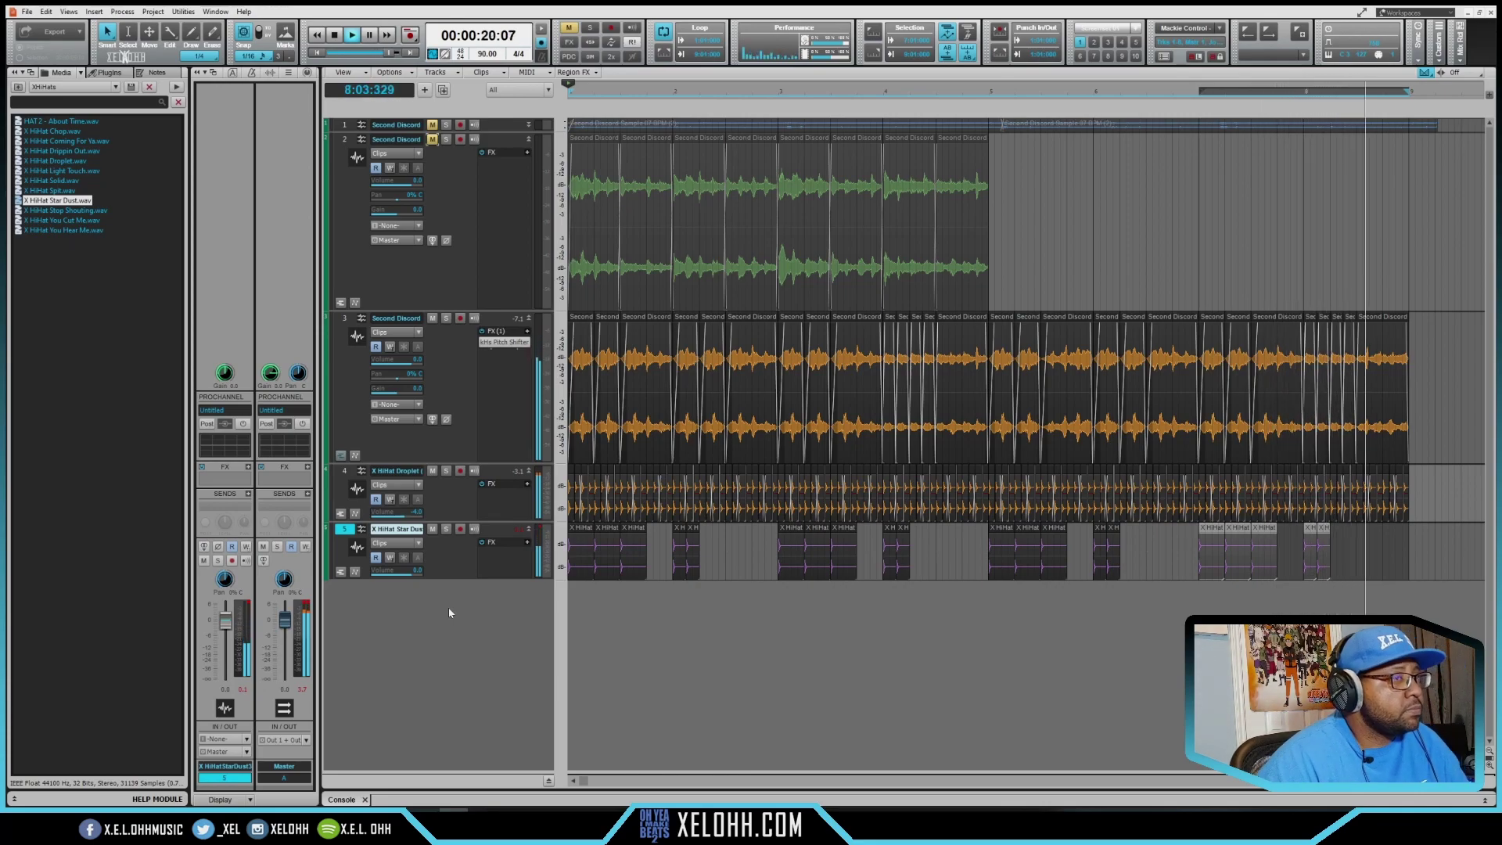
pyautogui.press('space')
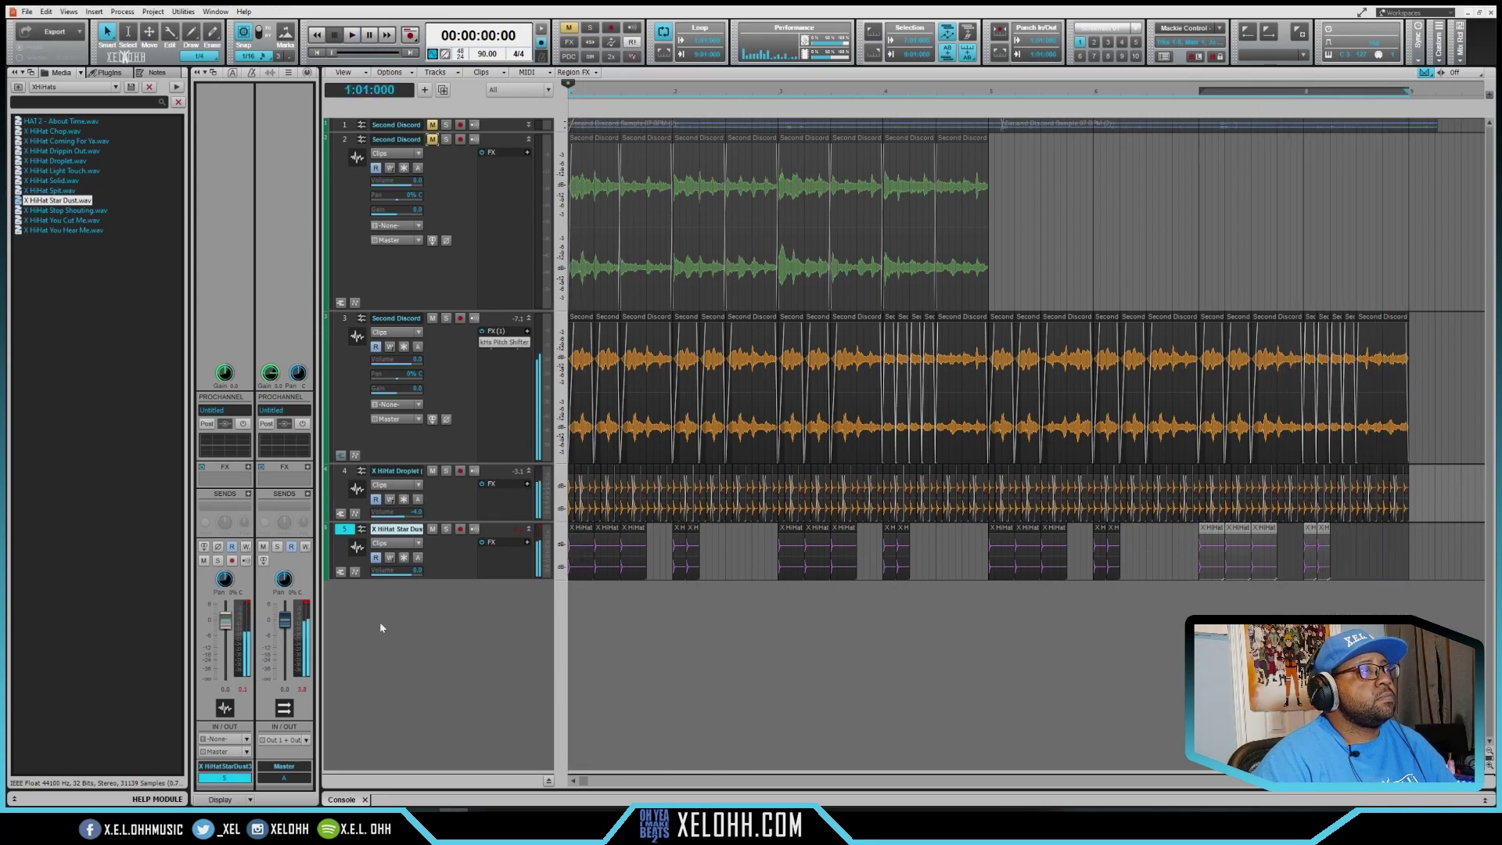
# Step: Place X Snare Bigga.wav from the kit's XSnares folder on a new track at beat 2 of bar 1 and preview it
pyautogui.click(18, 88)
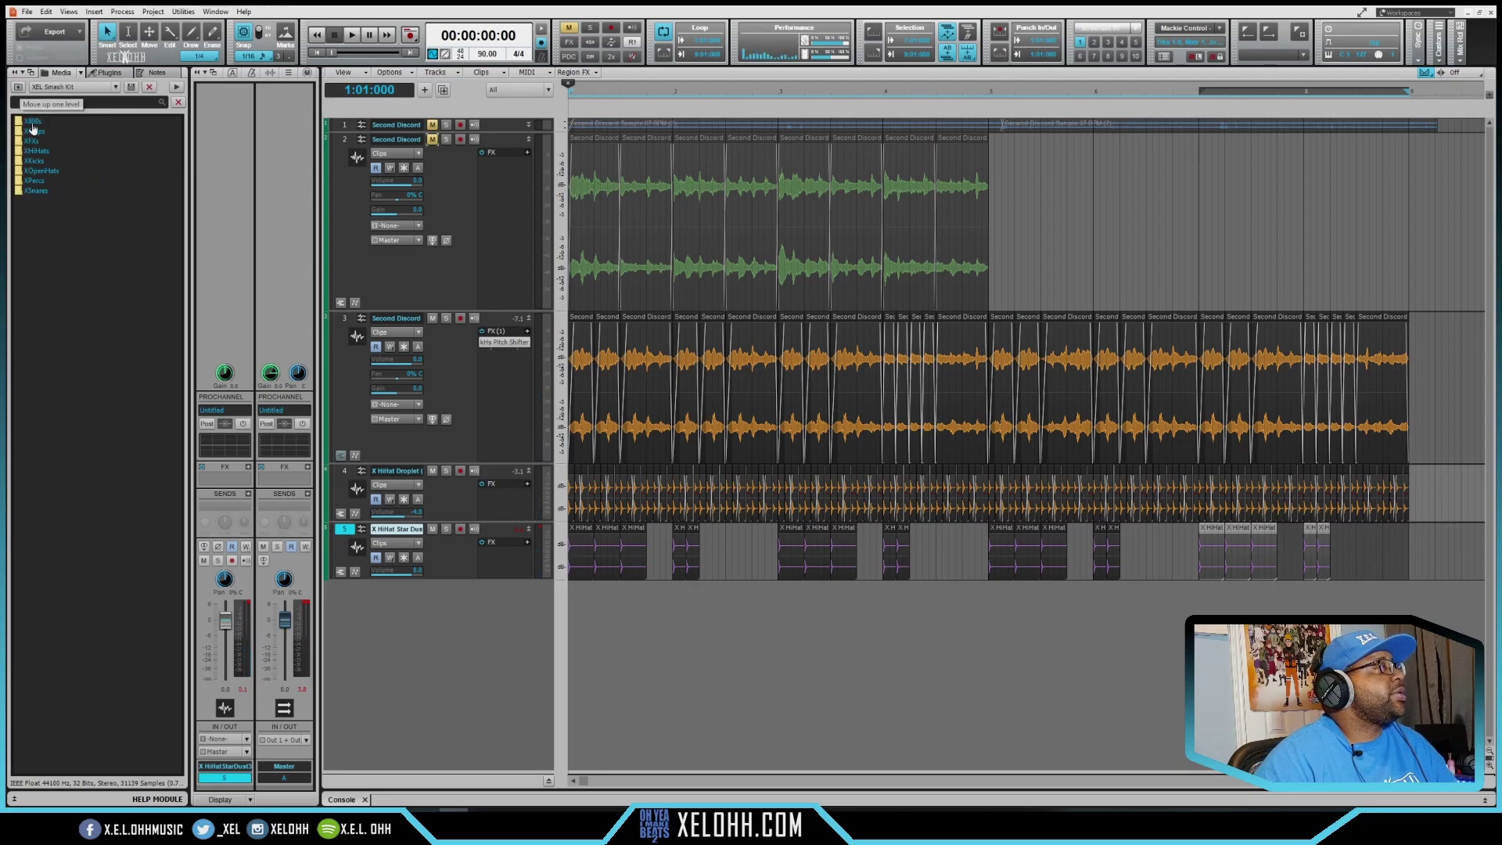
pyautogui.doubleClick(36, 190)
pyautogui.moveTo(51, 121); pyautogui.dragTo(599, 588)
pyautogui.press('space')
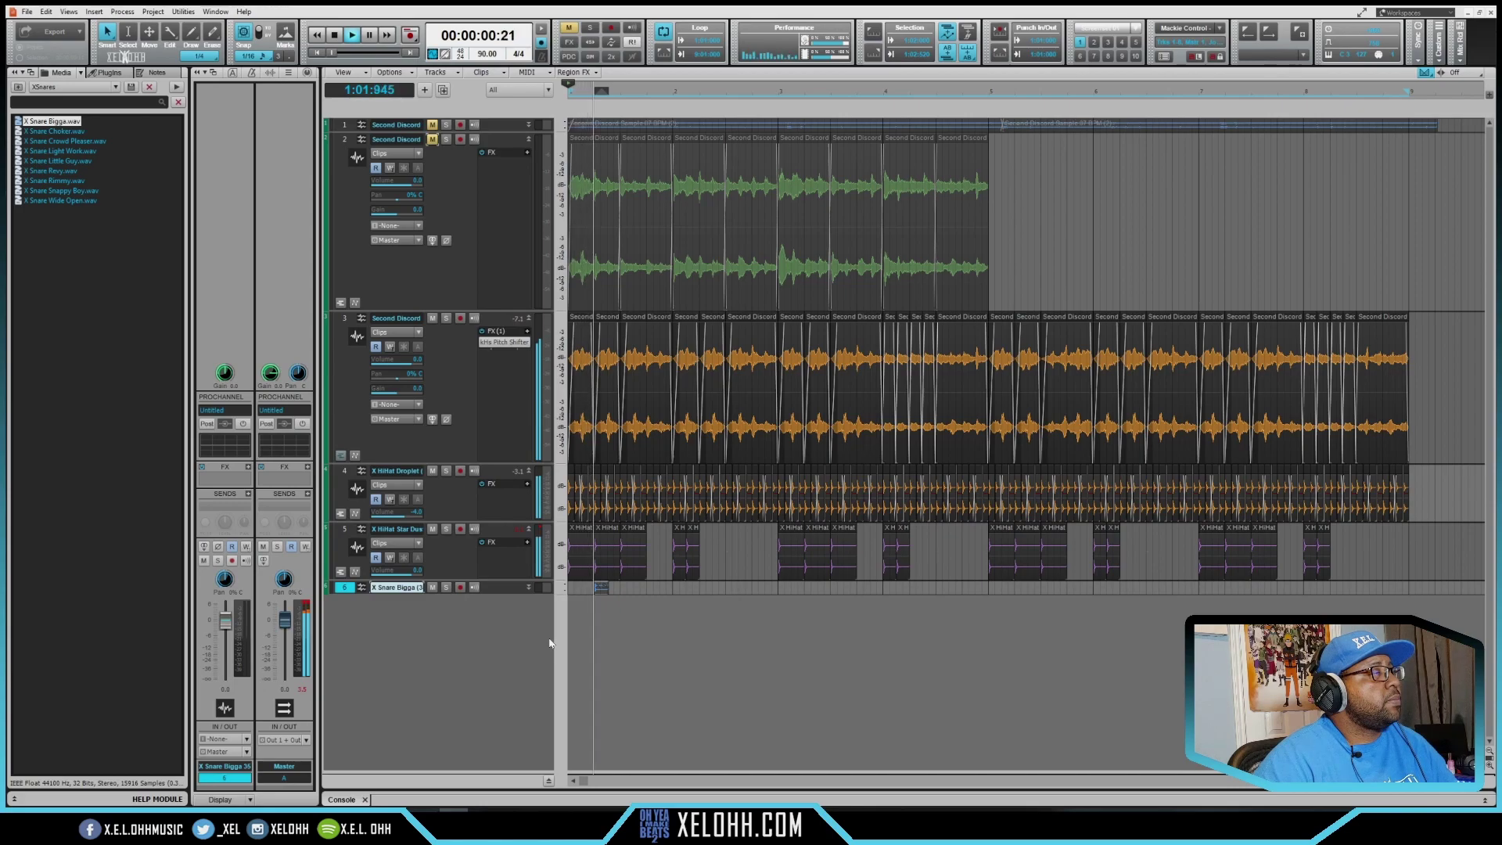
pyautogui.press('space')
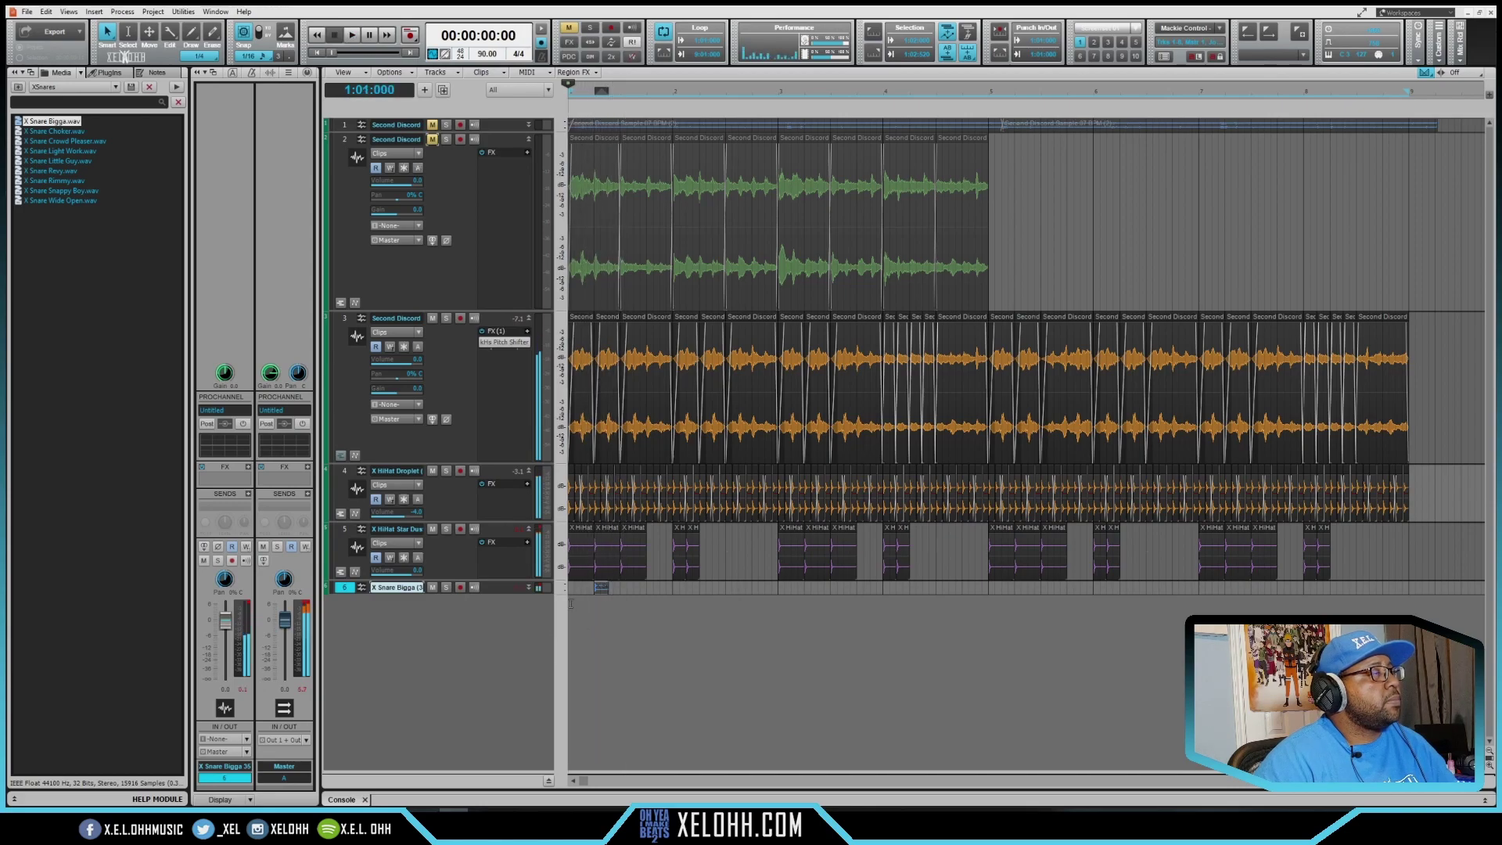
# Step: Duplicate the snare onto beats 2 and 4 through all eight bars, adding an extra hit at the end of bars 4 and 8
pyautogui.click(529, 588)
pyautogui.moveTo(621, 615); pyautogui.dragTo(558, 614)
pyautogui.hotkey('ctrl', 'd')
pyautogui.press('space')
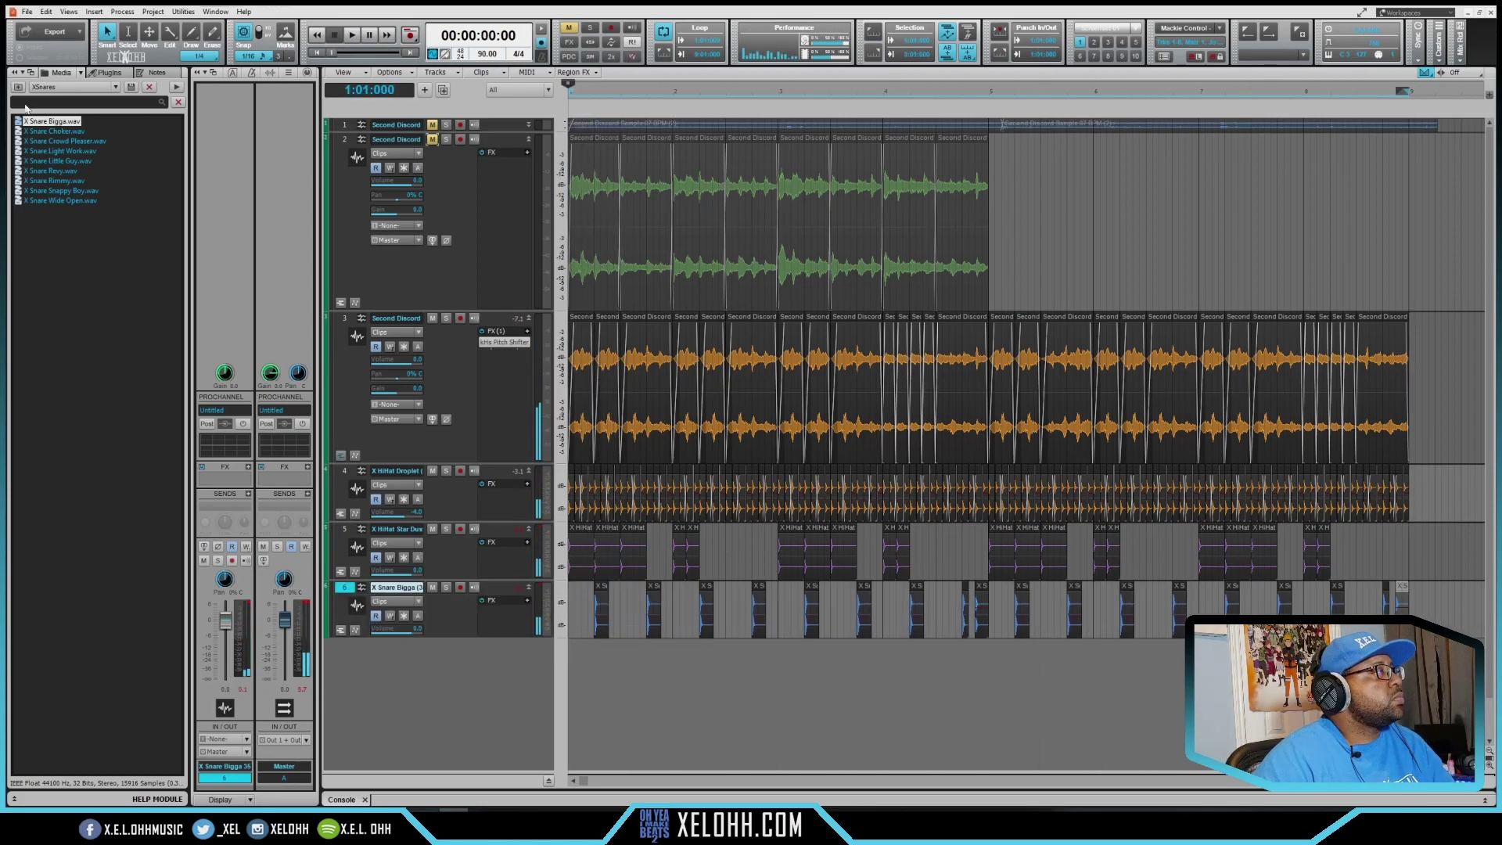
# Step: Add X Kick Short n Sweet.wav from the XKicks folder on a new track and arrange its hits into a two-bar pattern, previewing the groove
pyautogui.click(16, 88)
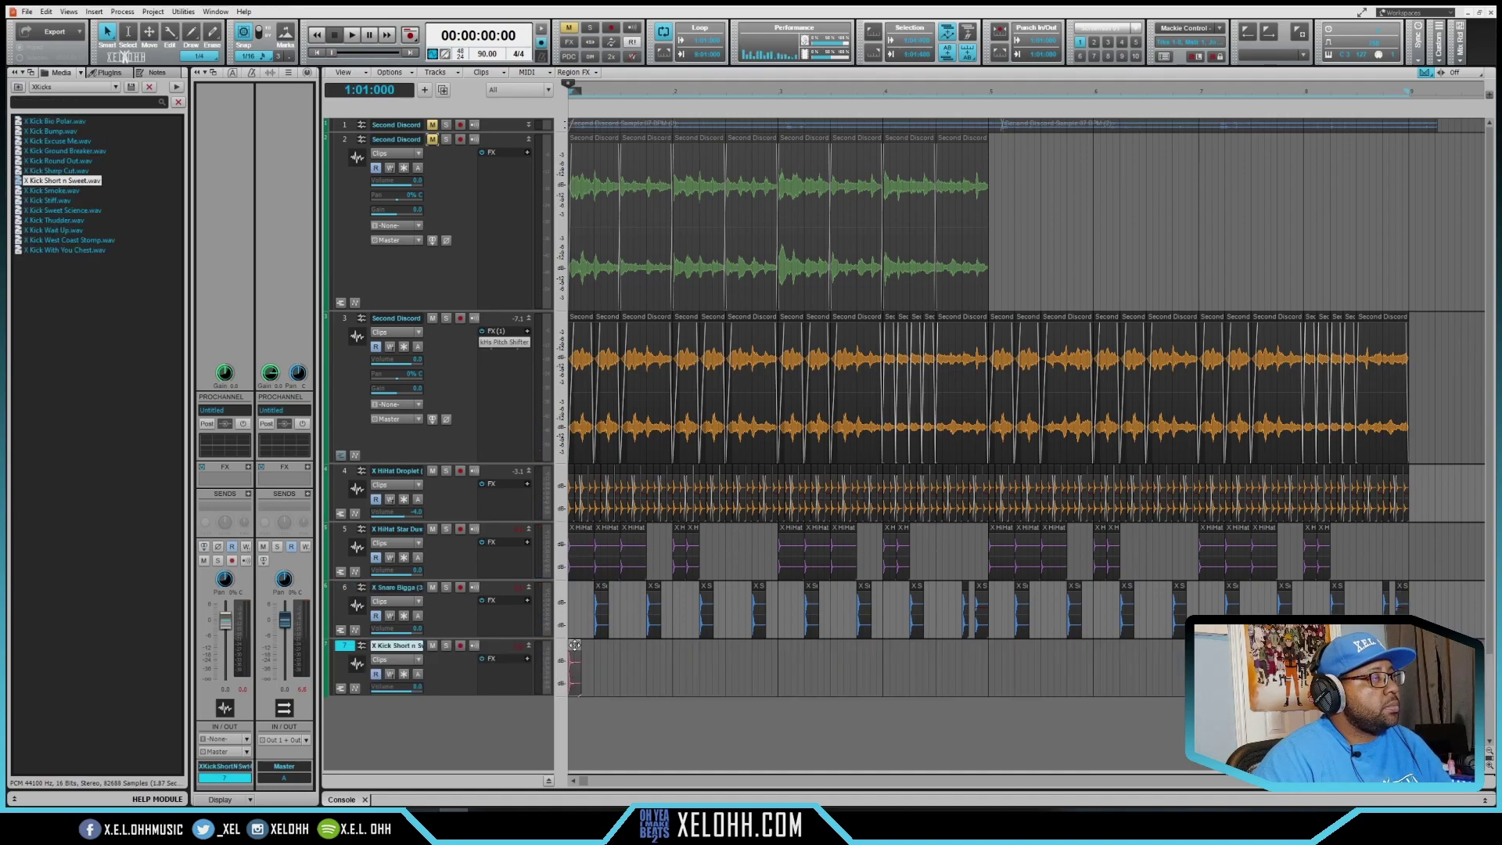
pyautogui.press('space')
pyautogui.moveTo(577, 686); pyautogui.dragTo(742, 651)
pyautogui.press('space')
pyautogui.press('space')
pyautogui.press('space')
pyautogui.press('space')
pyautogui.press('space')
pyautogui.press('space')
pyautogui.press('space')
pyautogui.press('space')
pyautogui.press('space')
pyautogui.press('space')
pyautogui.press('space')
# Step: Duplicate the two-bar kick pattern three times to fill eight bars and play the arrangement from the start
pyautogui.moveTo(743, 651); pyautogui.dragTo(559, 668)
pyautogui.press('space')
pyautogui.press('space')
pyautogui.press('space')
pyautogui.press('space')
pyautogui.hotkey('ctrl', 'd')
pyautogui.hotkey('ctrl', 'd')
pyautogui.hotkey('ctrl', 'd')
pyautogui.press('w')
pyautogui.press('space')
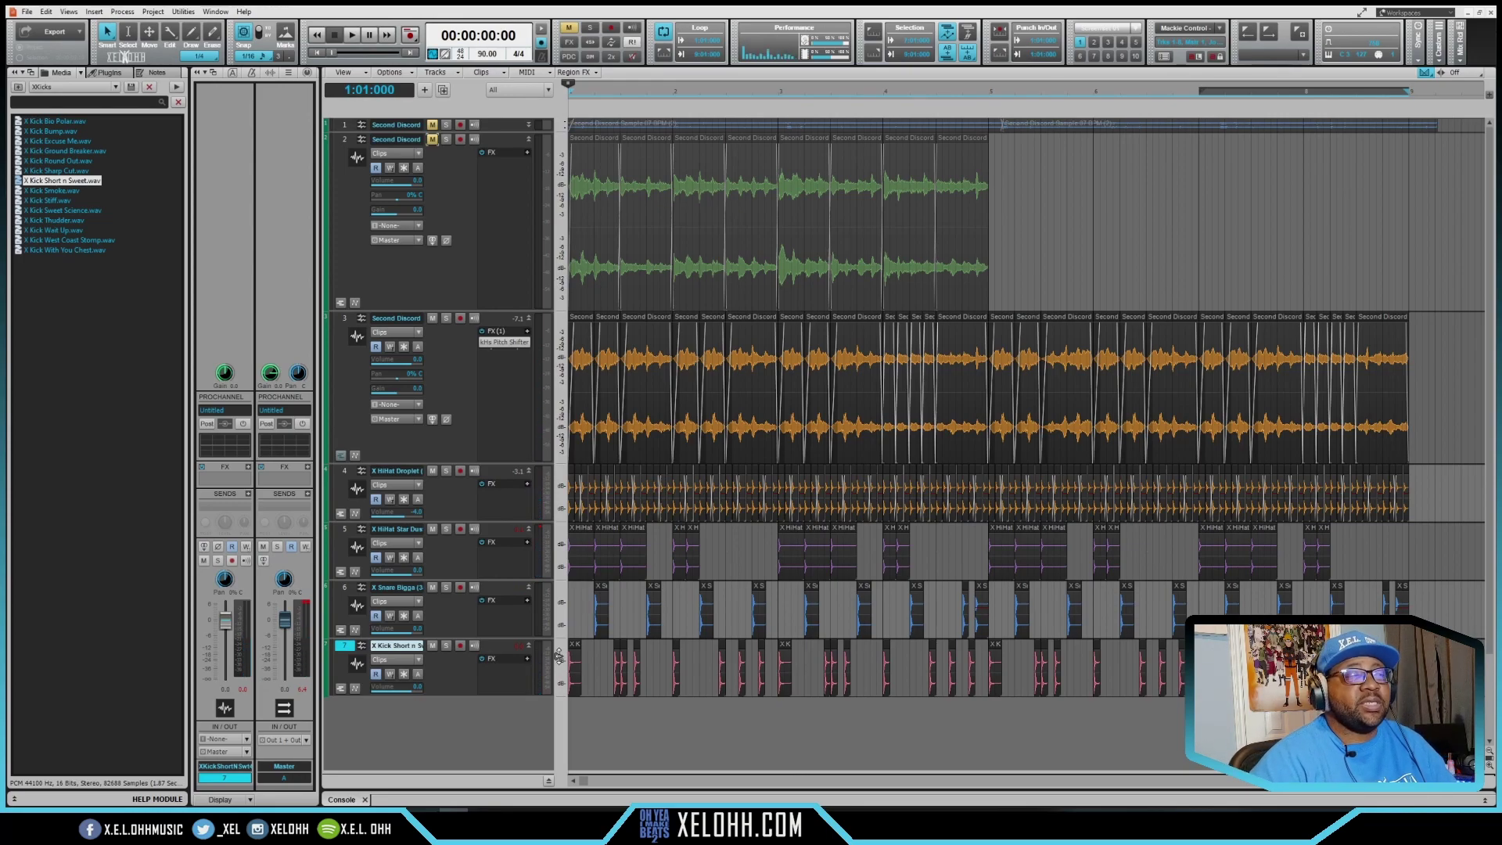
pyautogui.press('space')
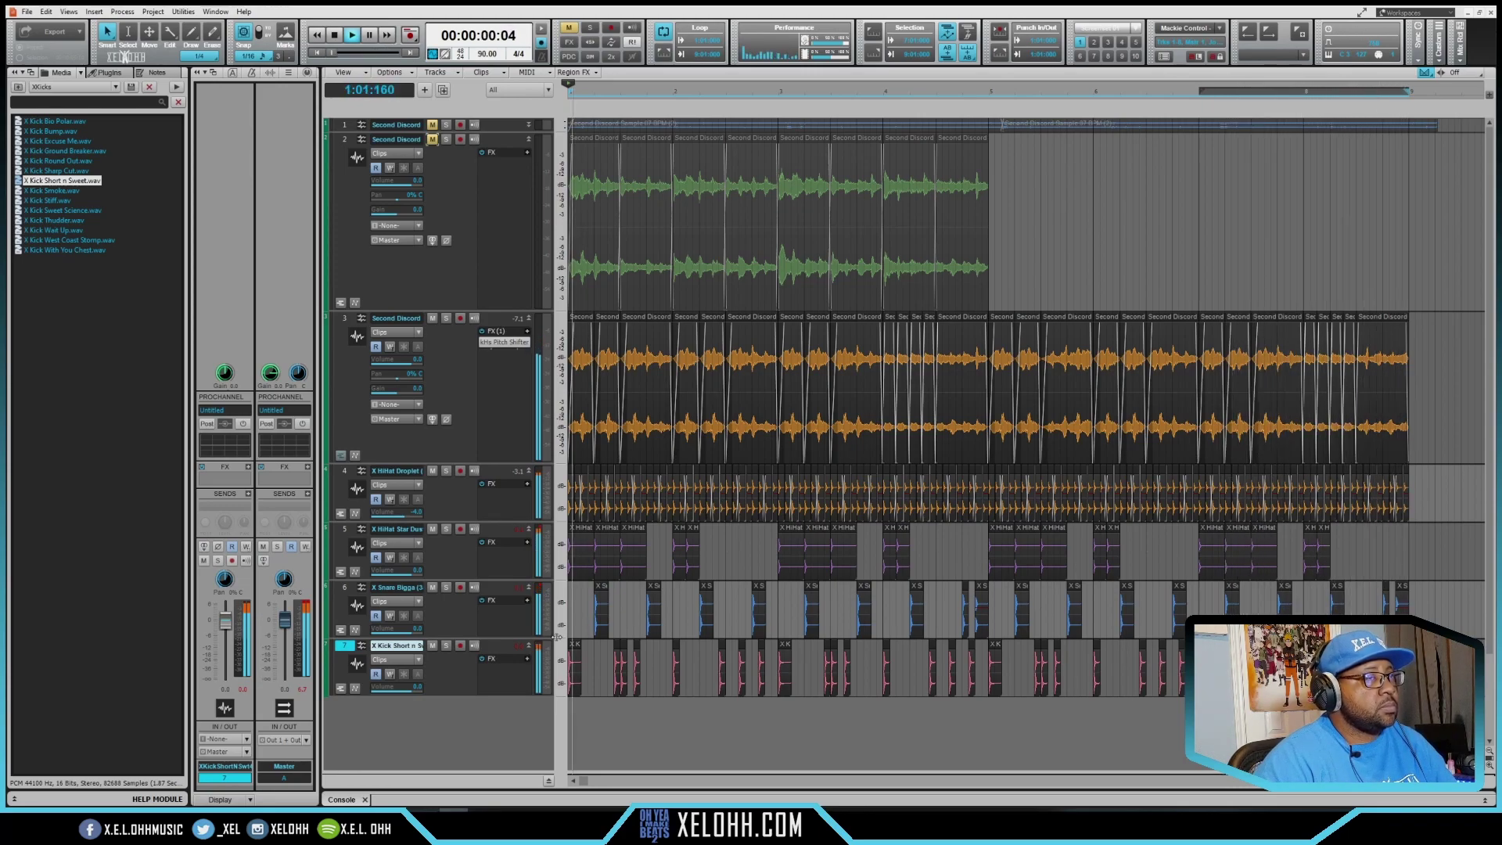
pyautogui.press('space')
# Step: Layer X Kick With You Chest.wav on a new track, matching the first two bars of the existing kick pattern, and preview it
pyautogui.moveTo(28, 251); pyautogui.dragTo(490, 727)
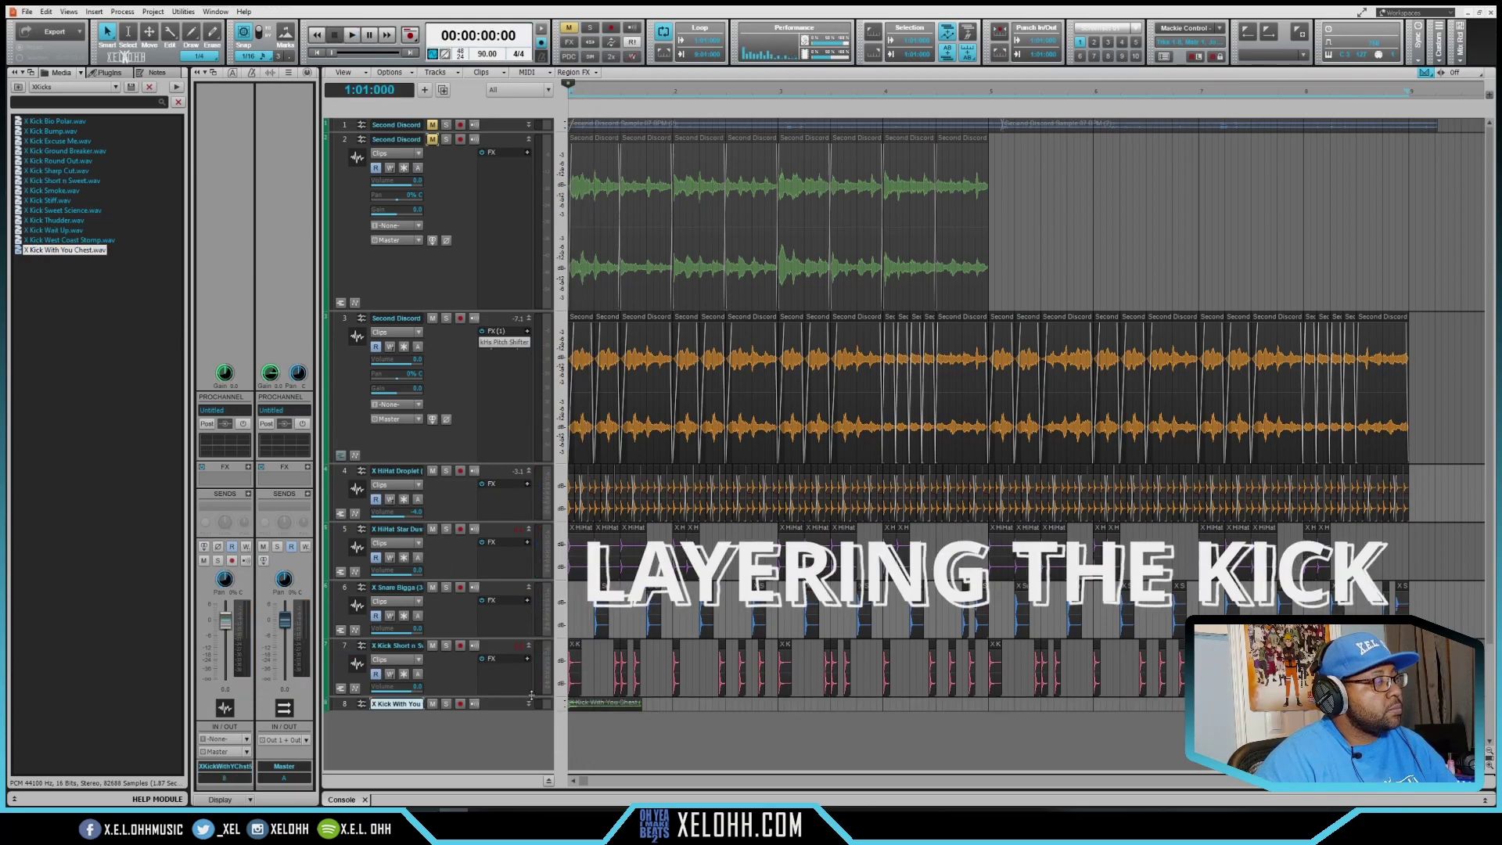
pyautogui.click(529, 705)
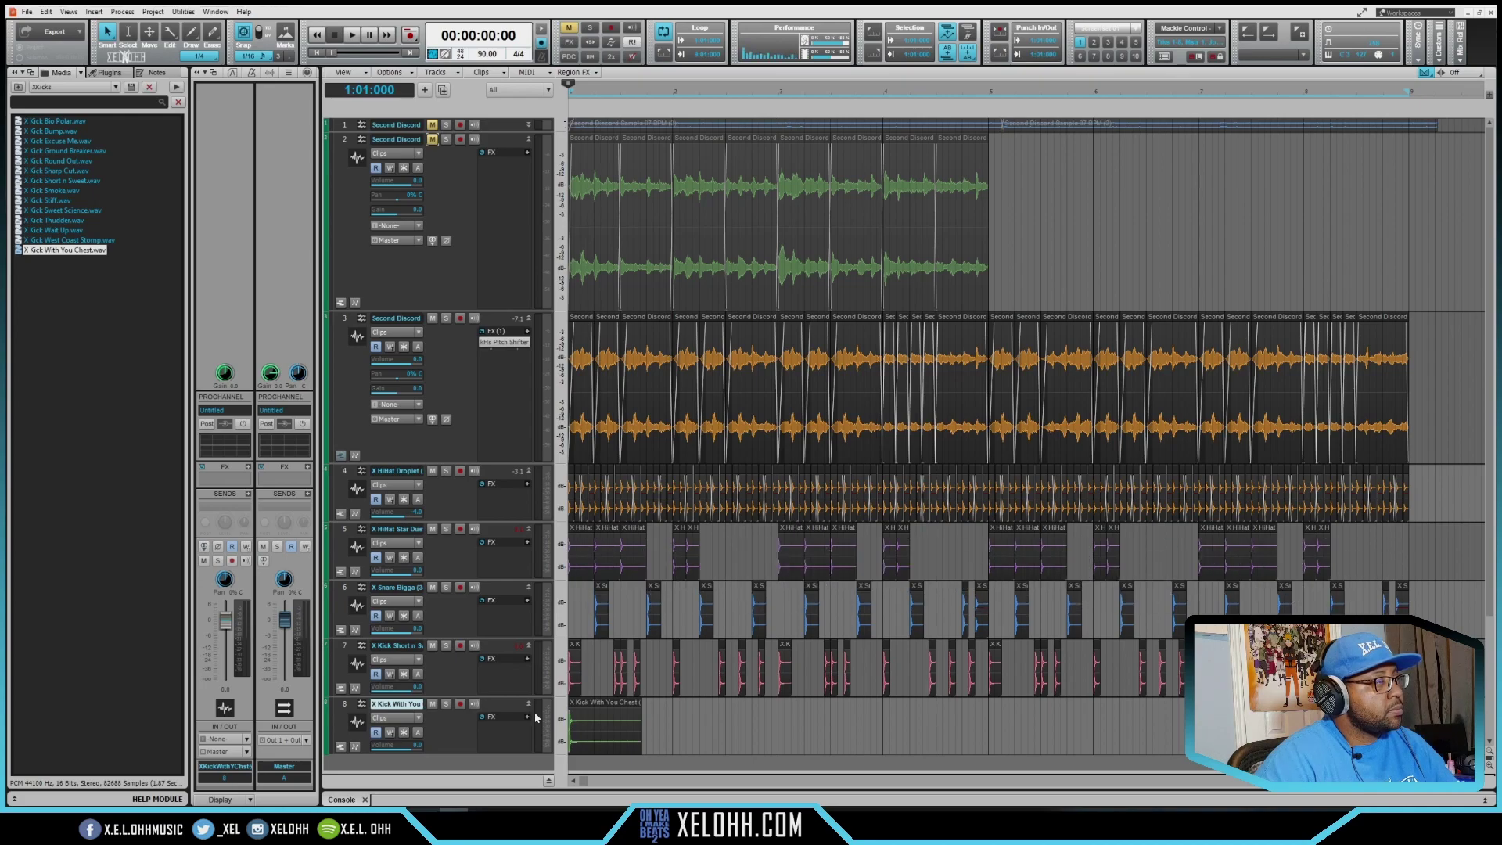
pyautogui.press('space')
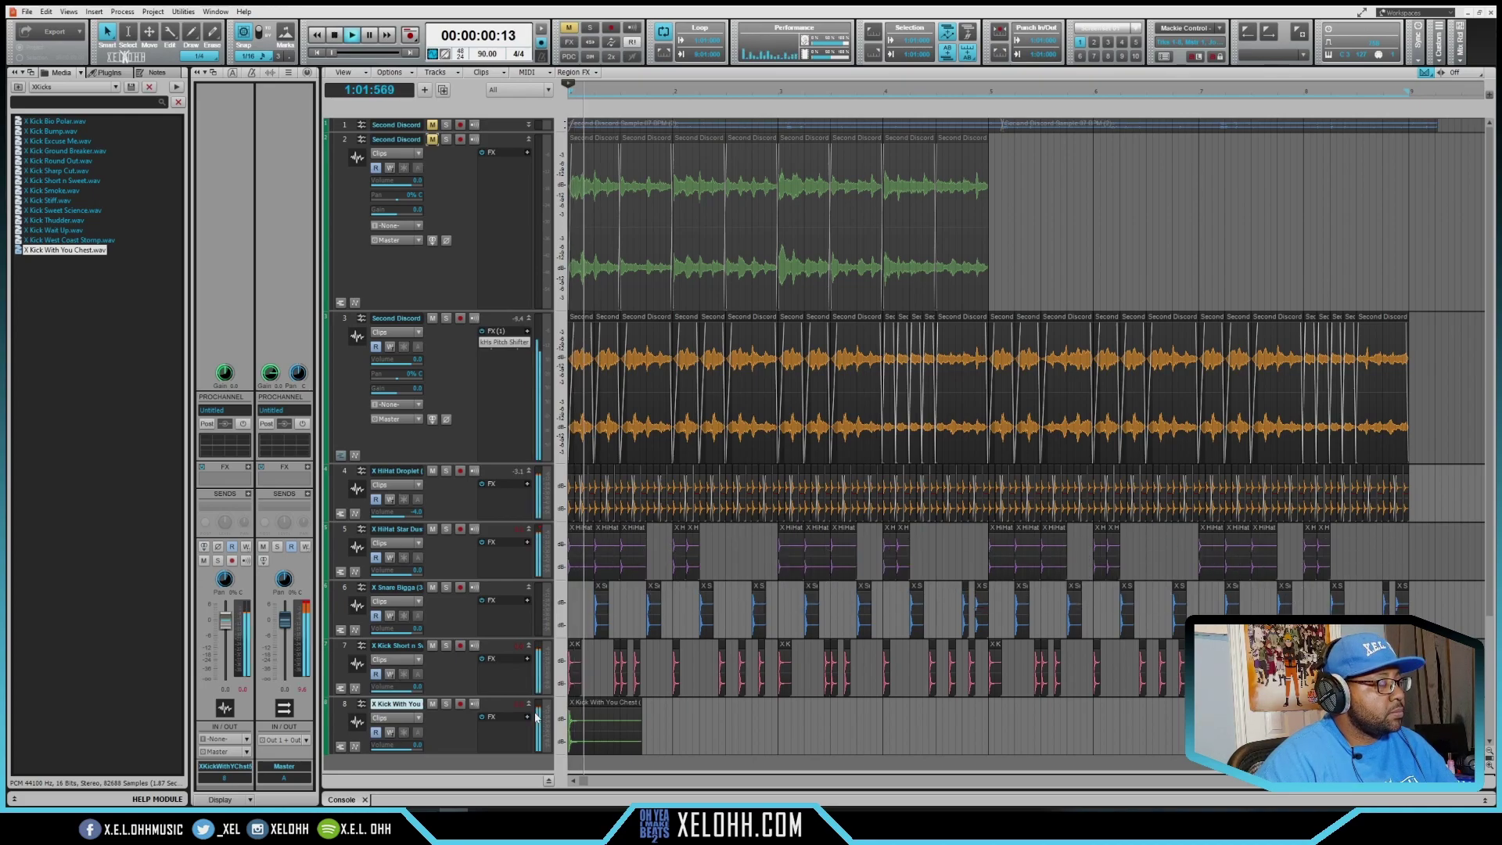
pyautogui.press('space')
pyautogui.press('space')
pyautogui.press('space')
pyautogui.press('space')
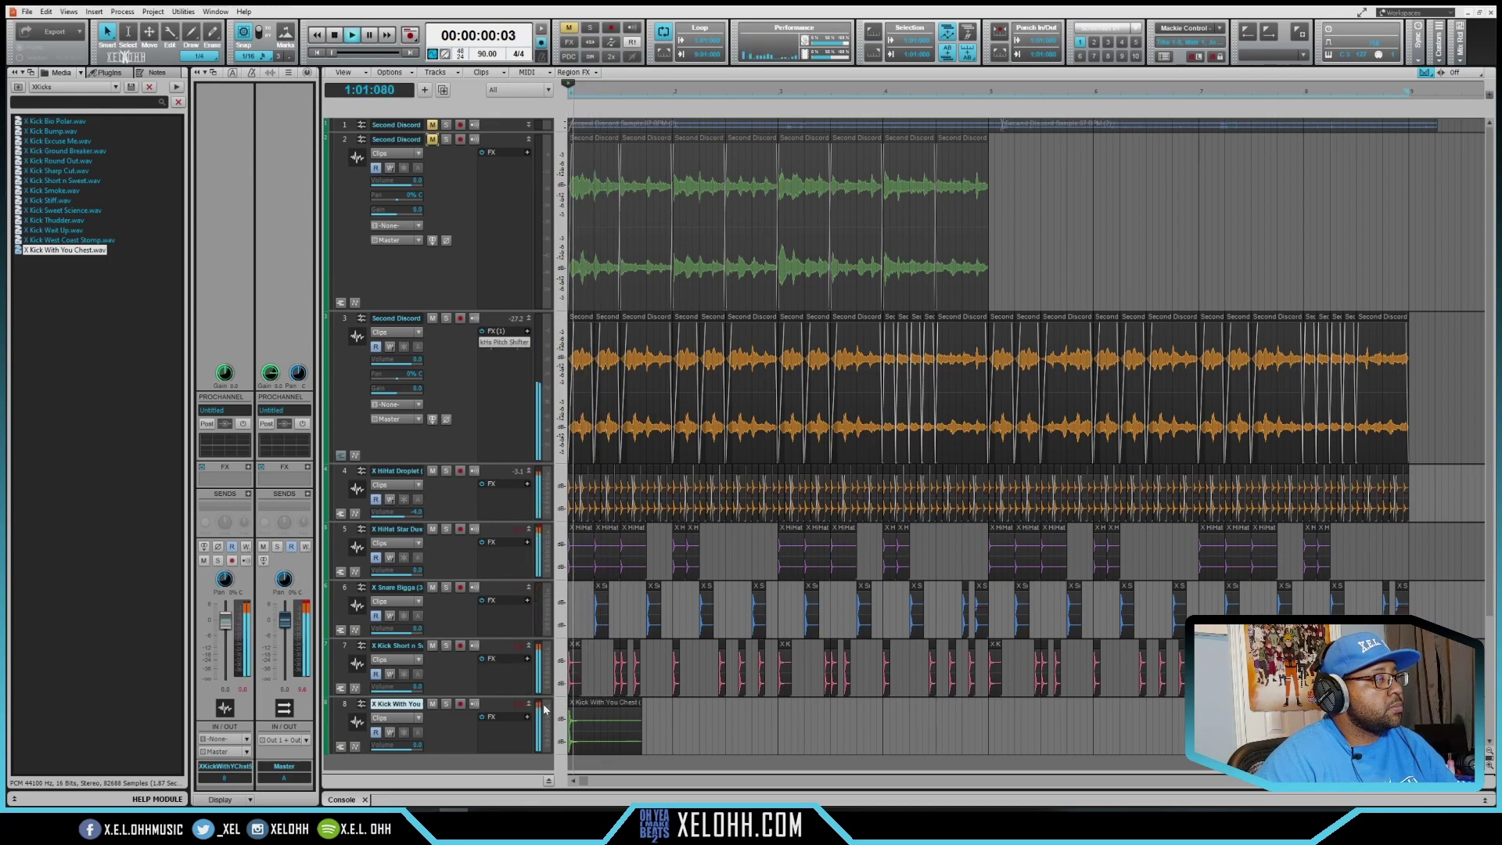
pyautogui.press('space')
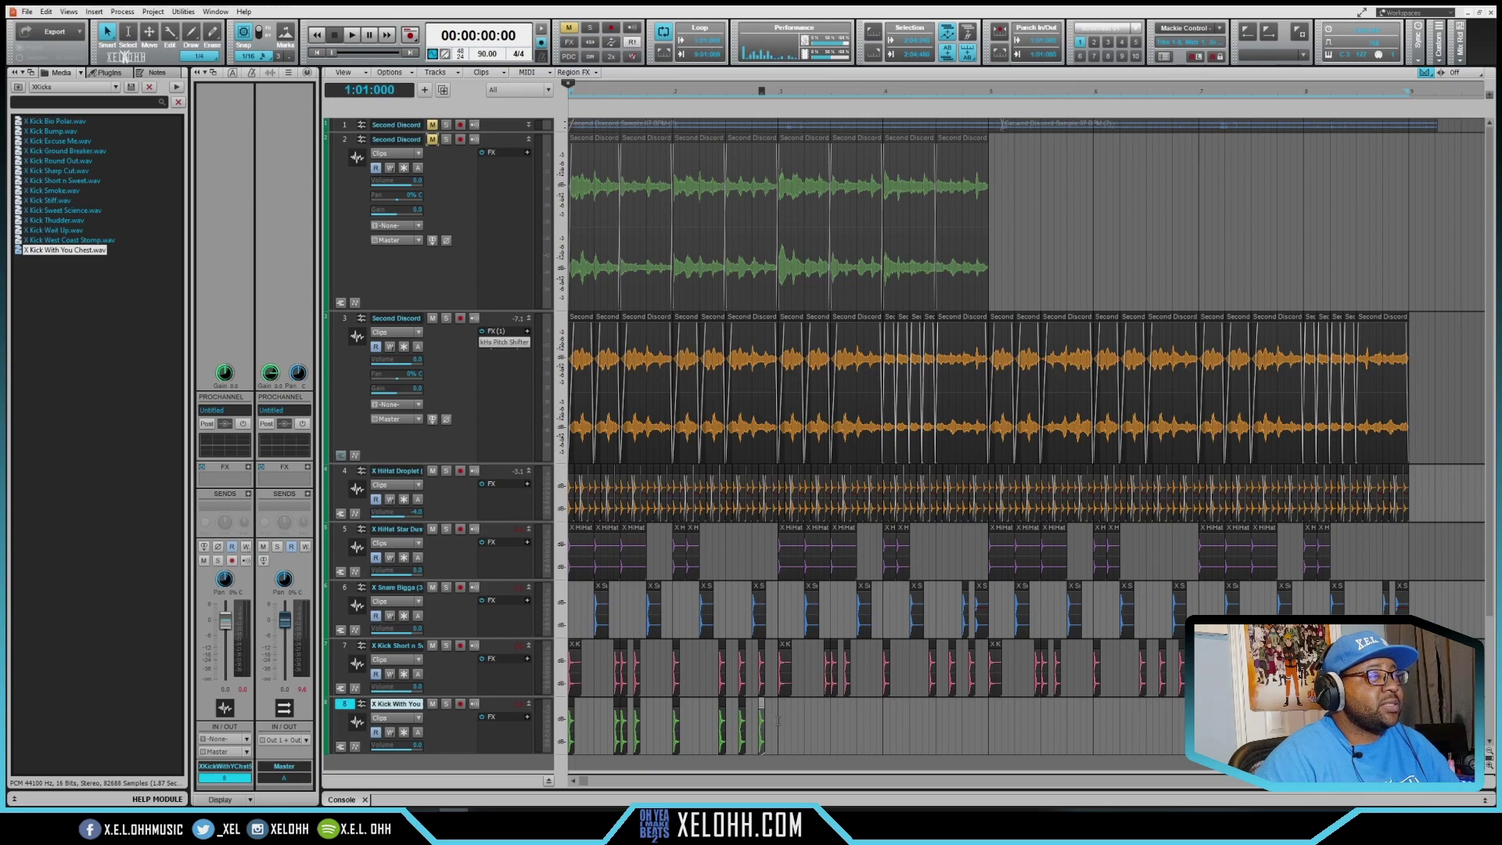
# Step: Duplicate the two-bar layered kick pattern three times through bar 8 and return to the start of the project
pyautogui.moveTo(773, 720); pyautogui.dragTo(554, 724)
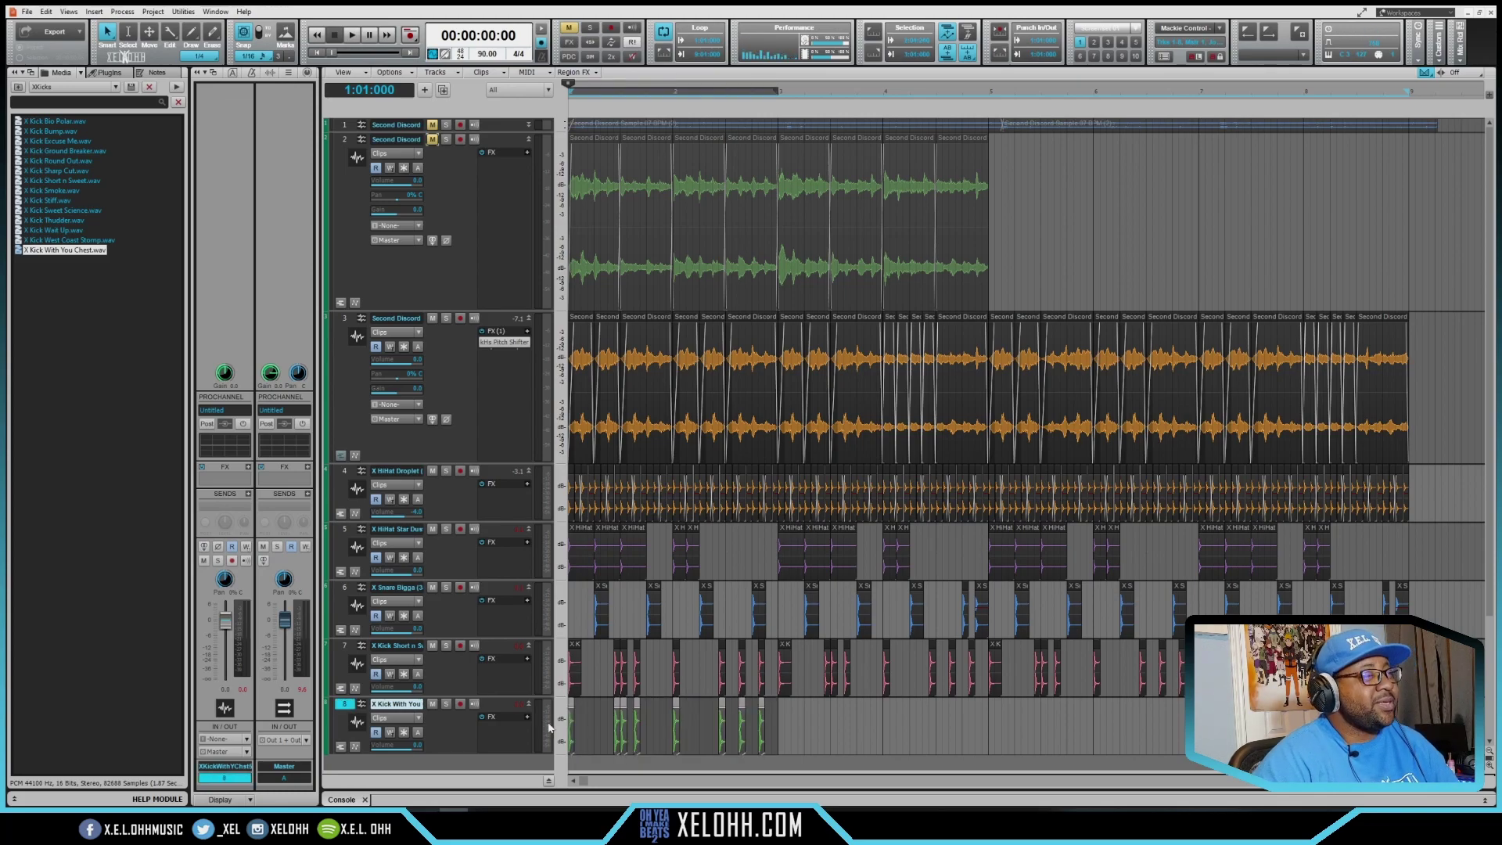
pyautogui.hotkey('ctrl', 'd')
pyautogui.hotkey('ctrl', 'd')
pyautogui.hotkey('ctrl', 'd')
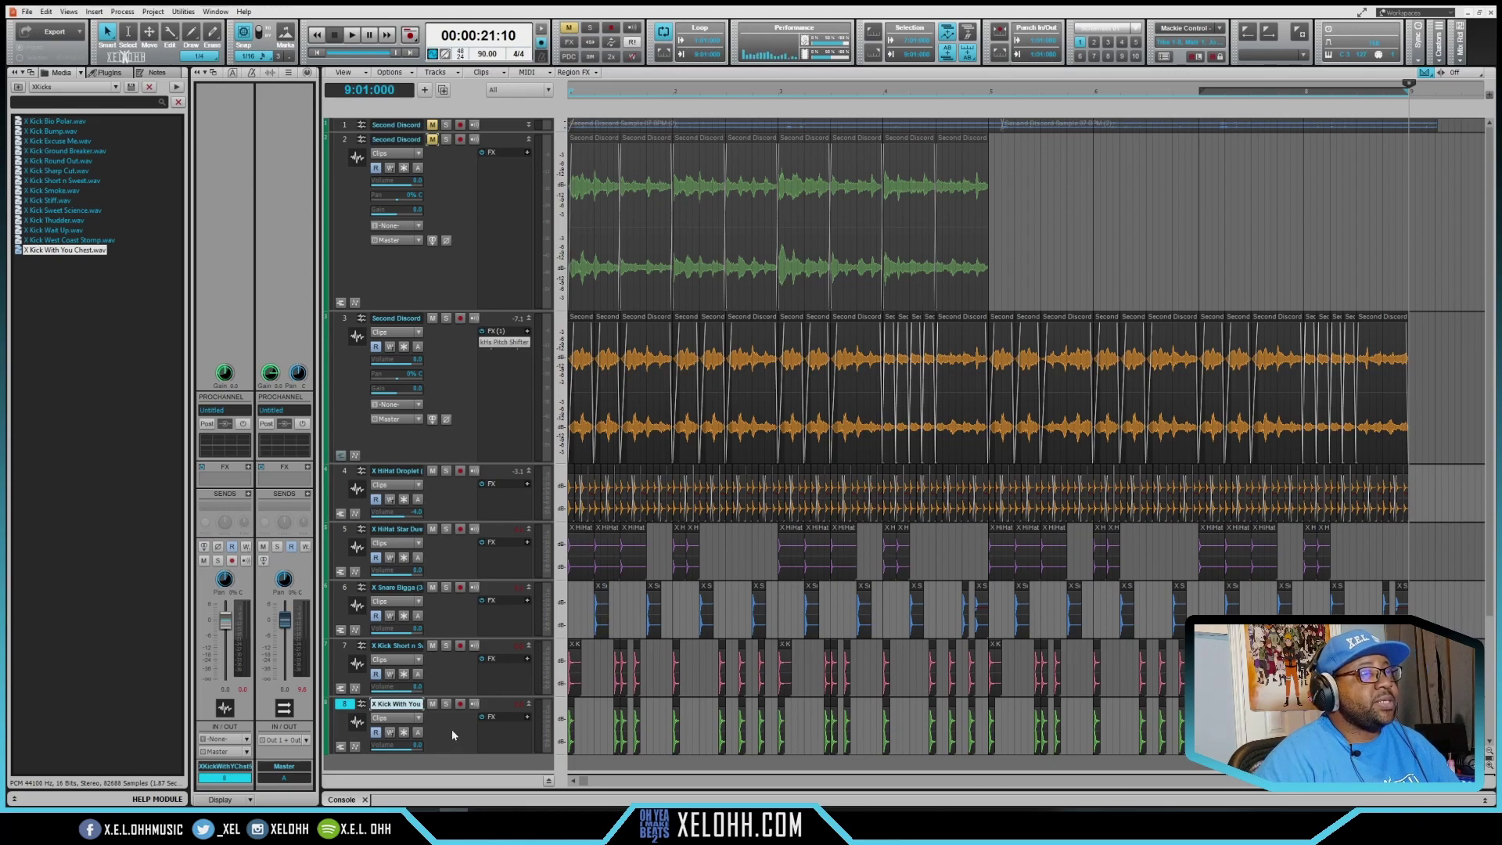
pyautogui.press('w')
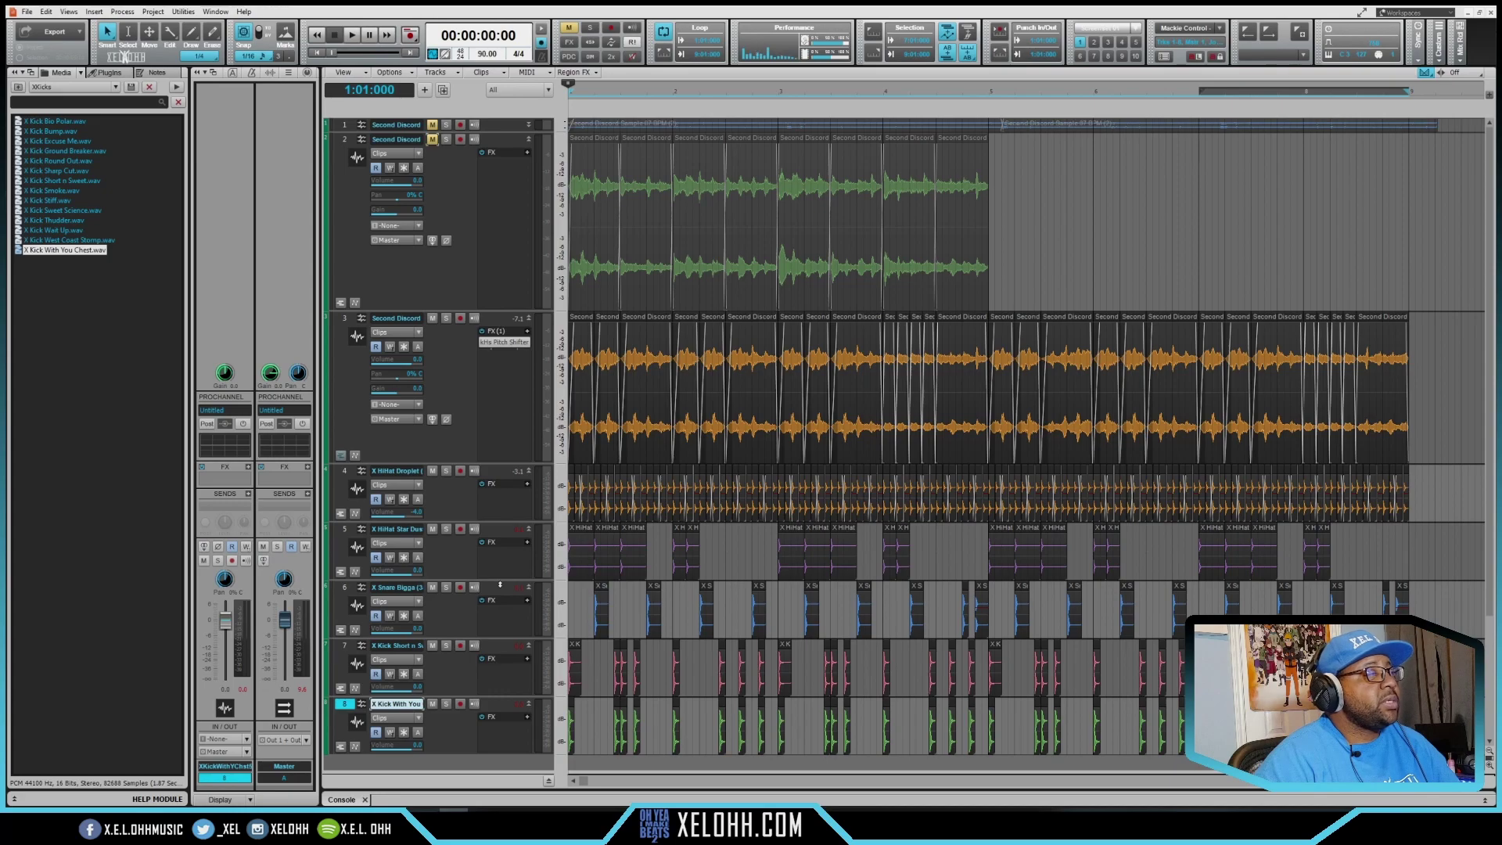
# Step: Collapse the muted second Second Discord track and play the full eight-bar beat from the start
pyautogui.click(529, 142)
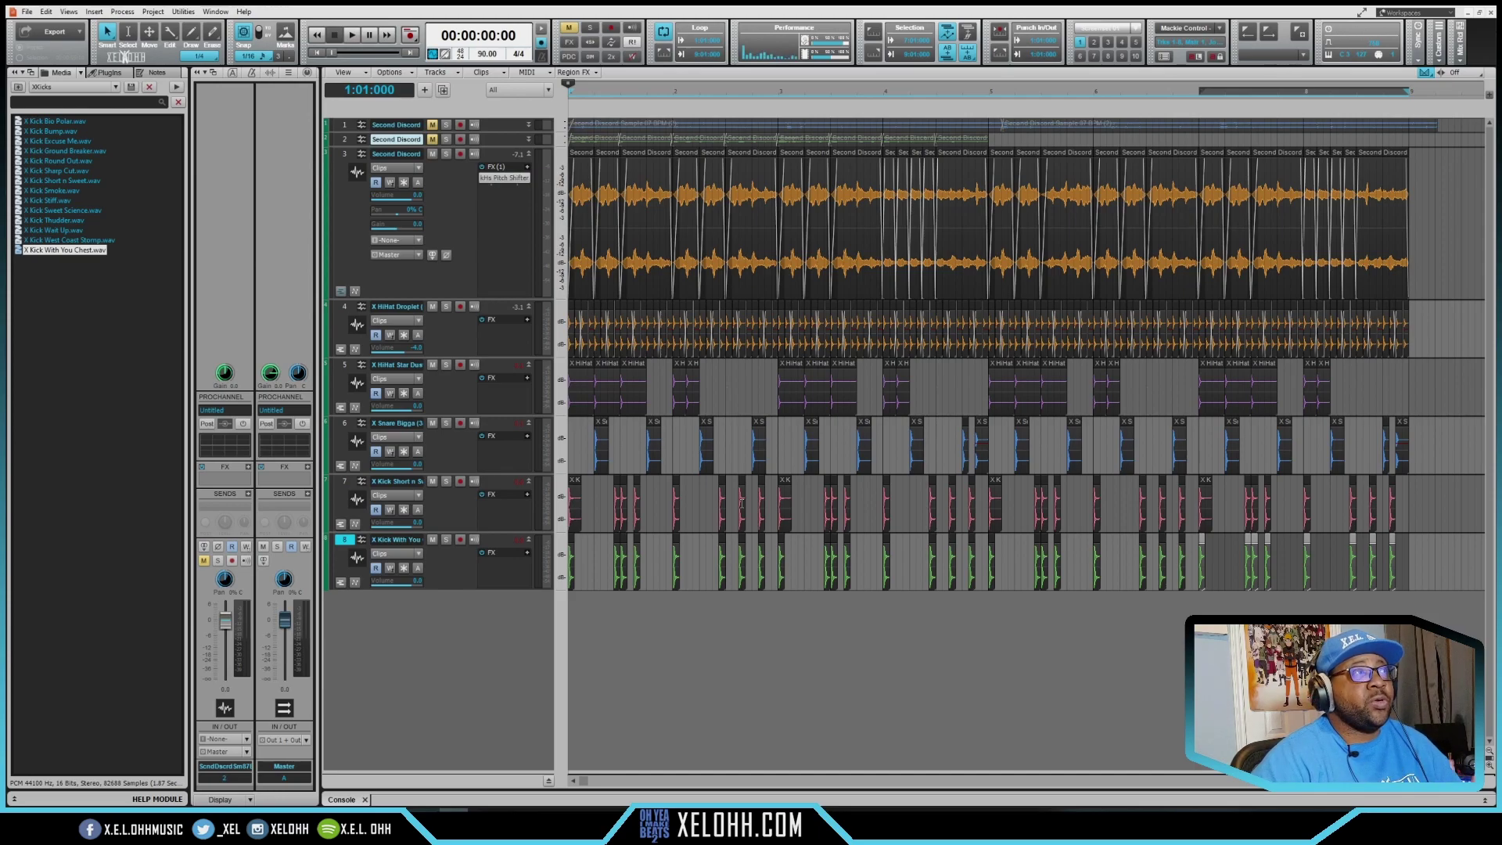
pyautogui.press('space')
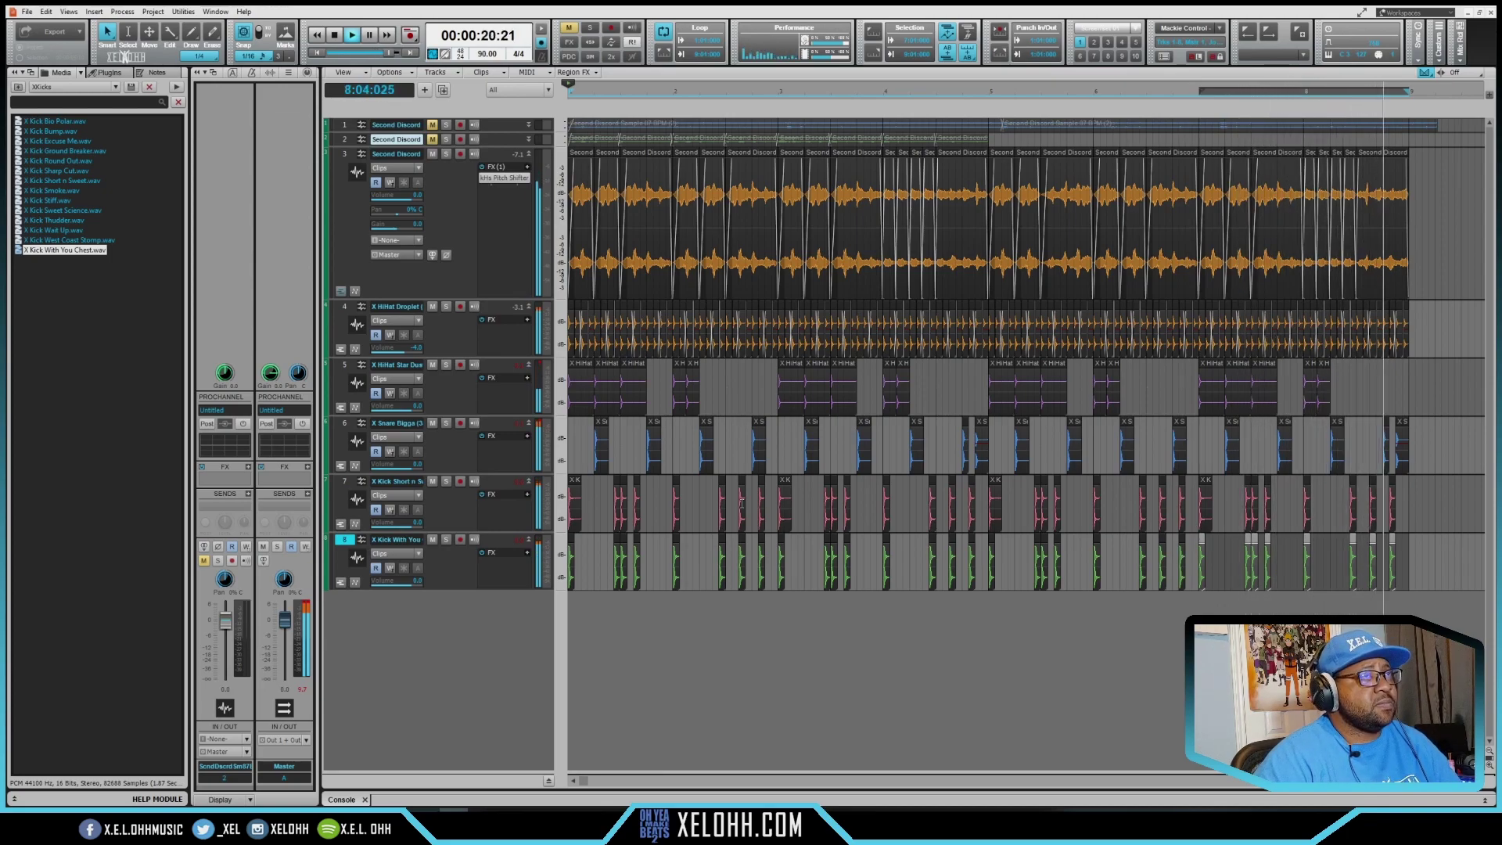
pyautogui.press('space')
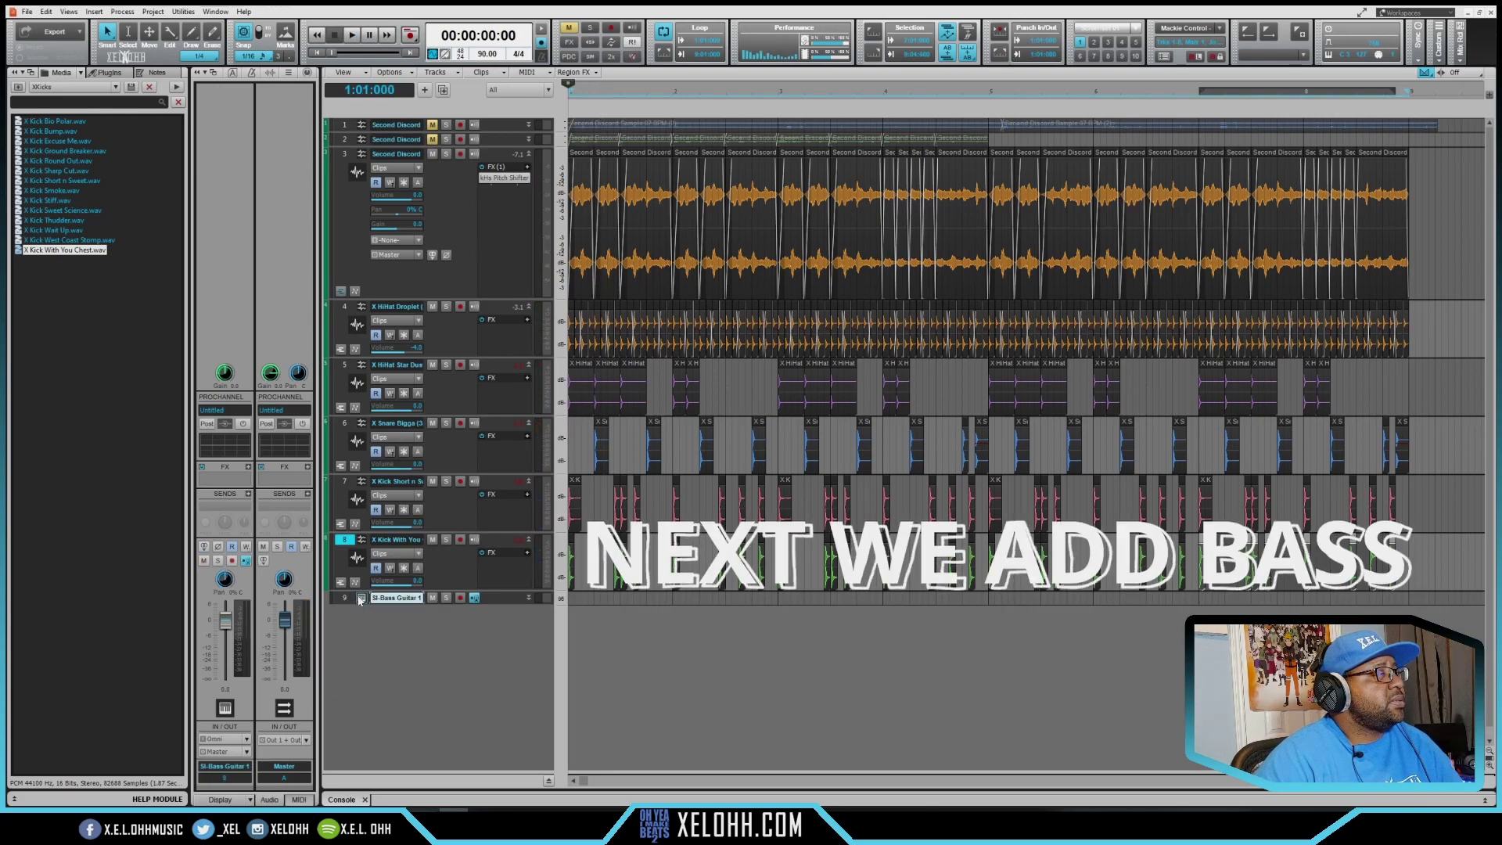
# Step: On a new SI-Bass Guitar track, open the instrument, record a four-bar bass line over the beat, and close the instrument window
pyautogui.click(361, 598)
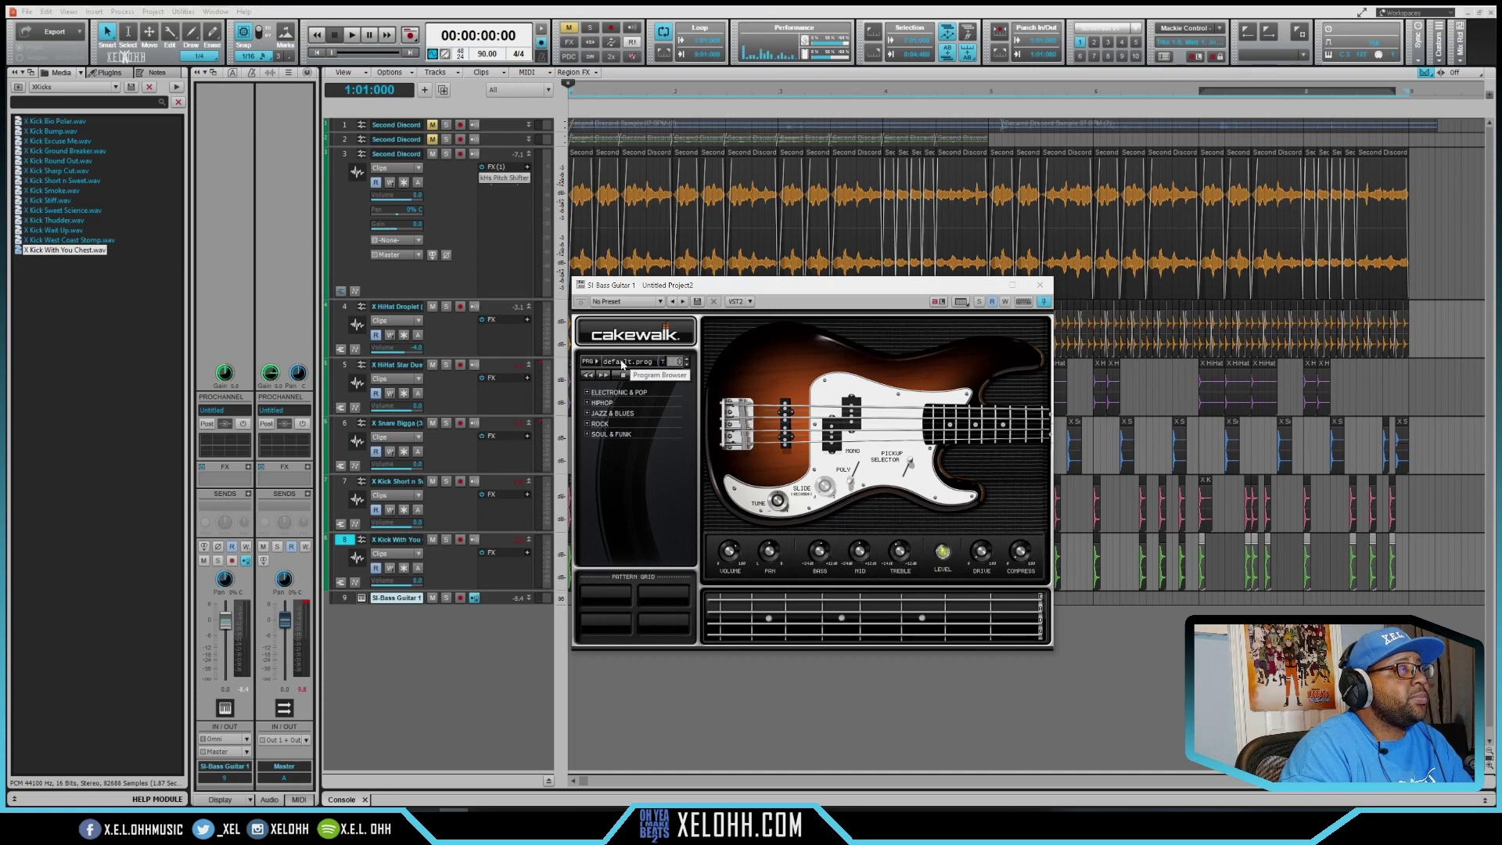
pyautogui.press('r')
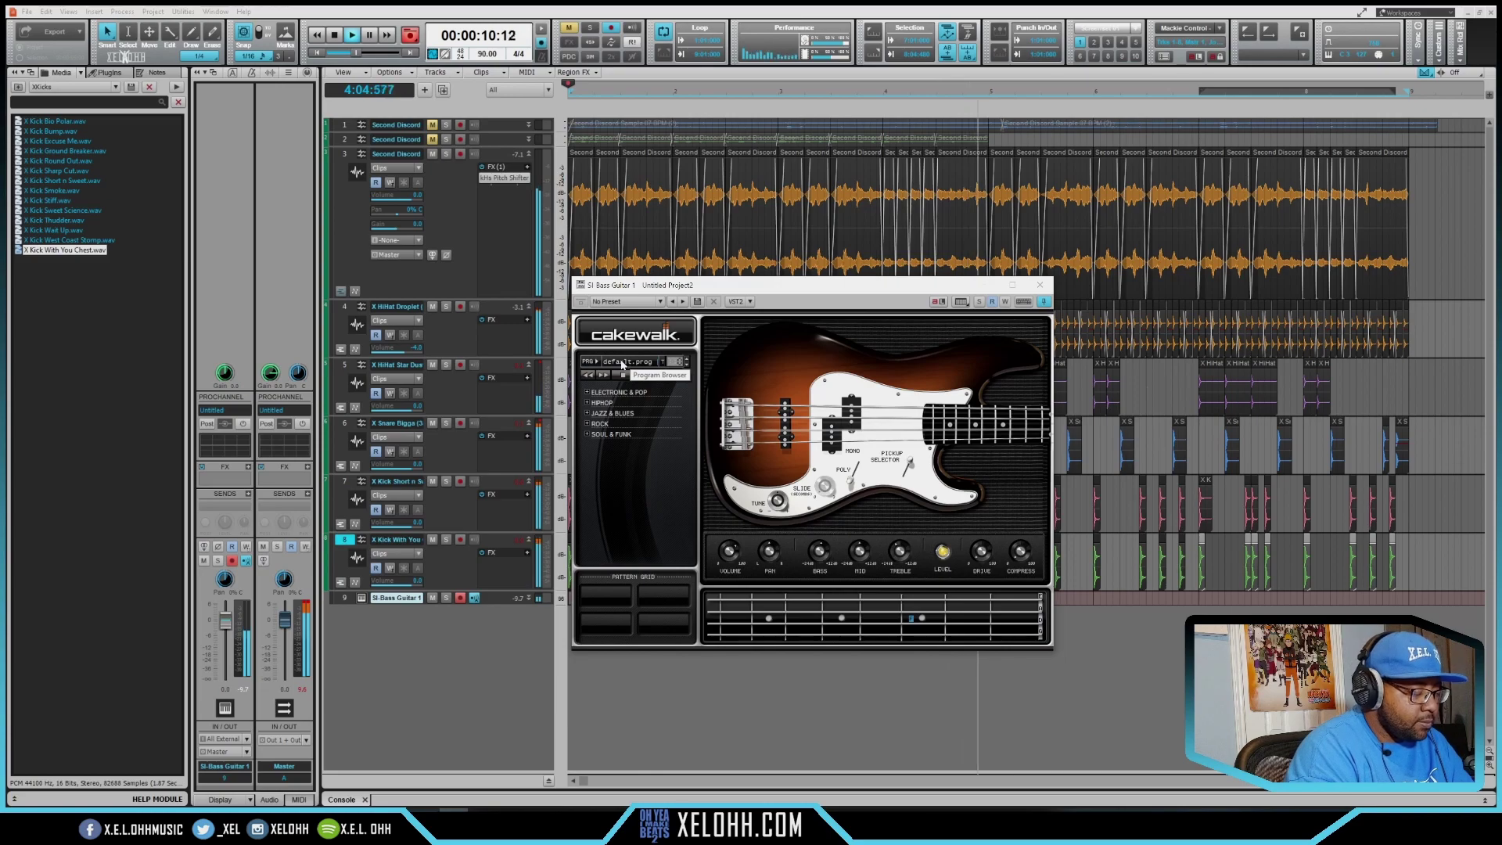
pyautogui.press('space')
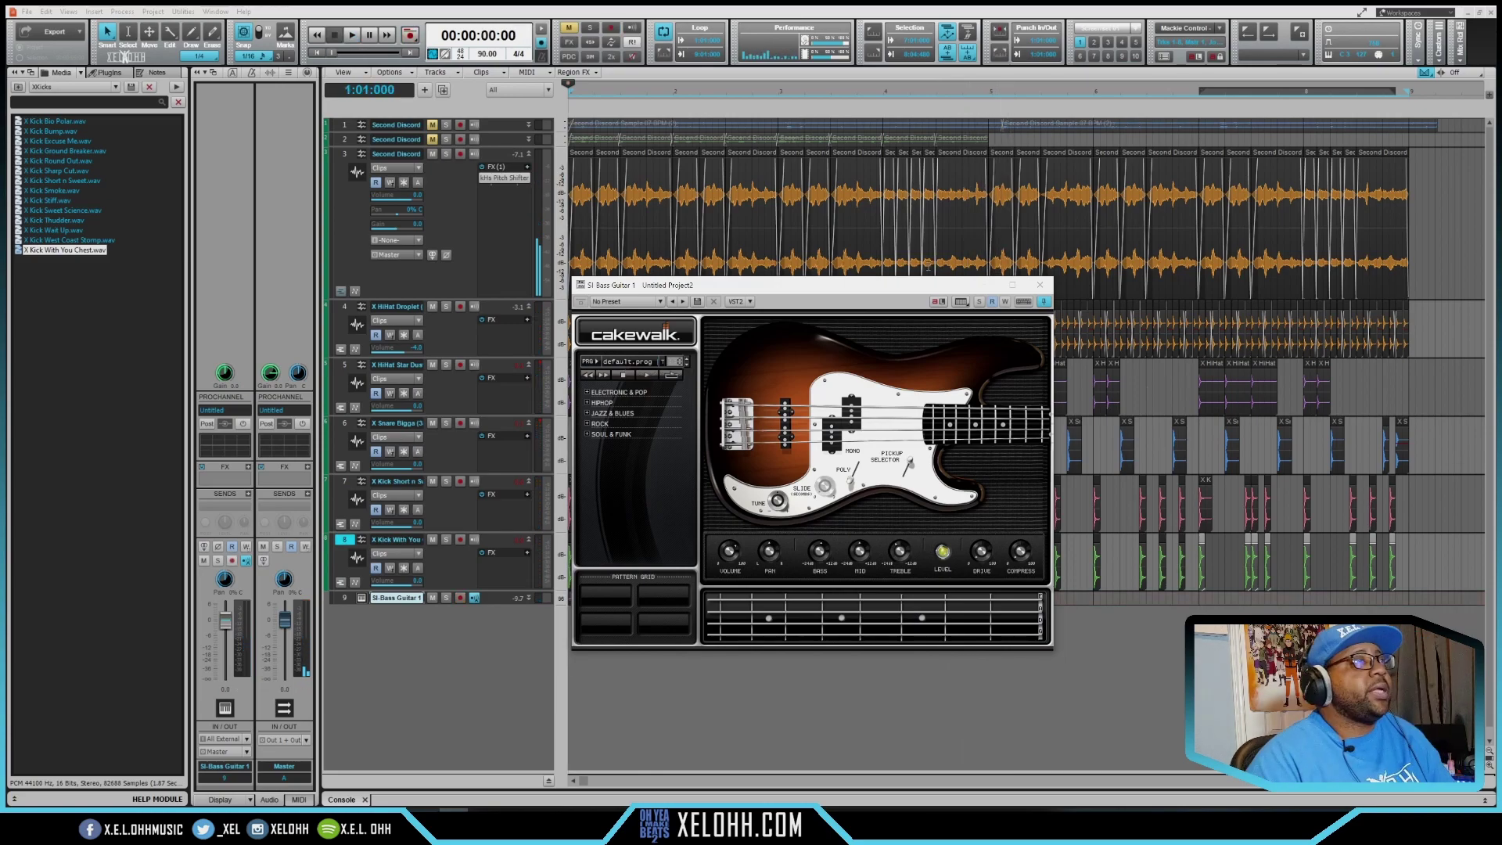
pyautogui.click(1039, 287)
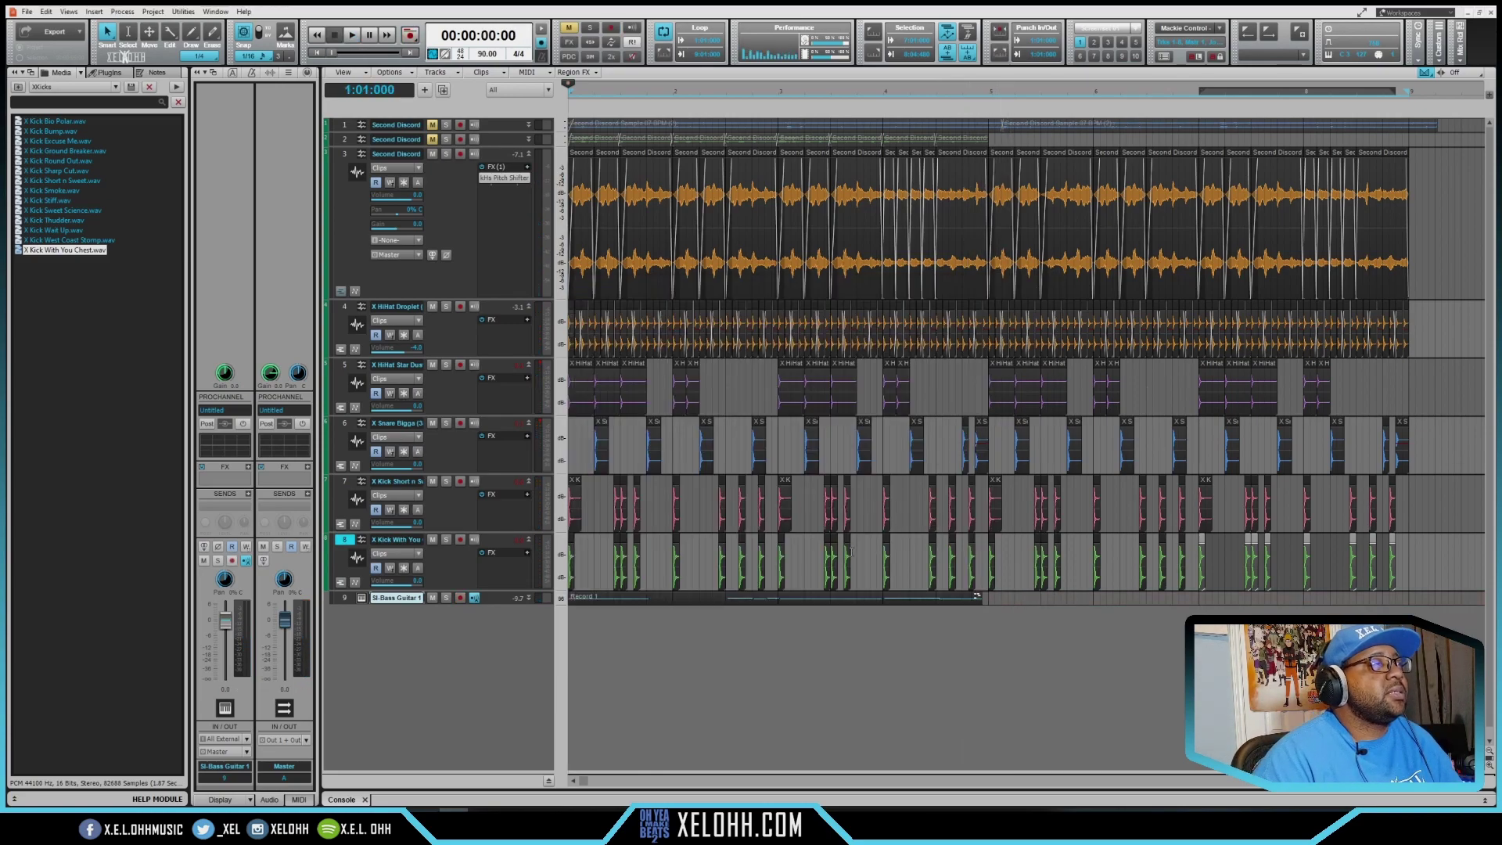
# Step: In the bass clip's piano roll, add an E4 note at the end of bar 4 and duplicate the four-bar phrase into bars 5 to 8
pyautogui.doubleClick(628, 597)
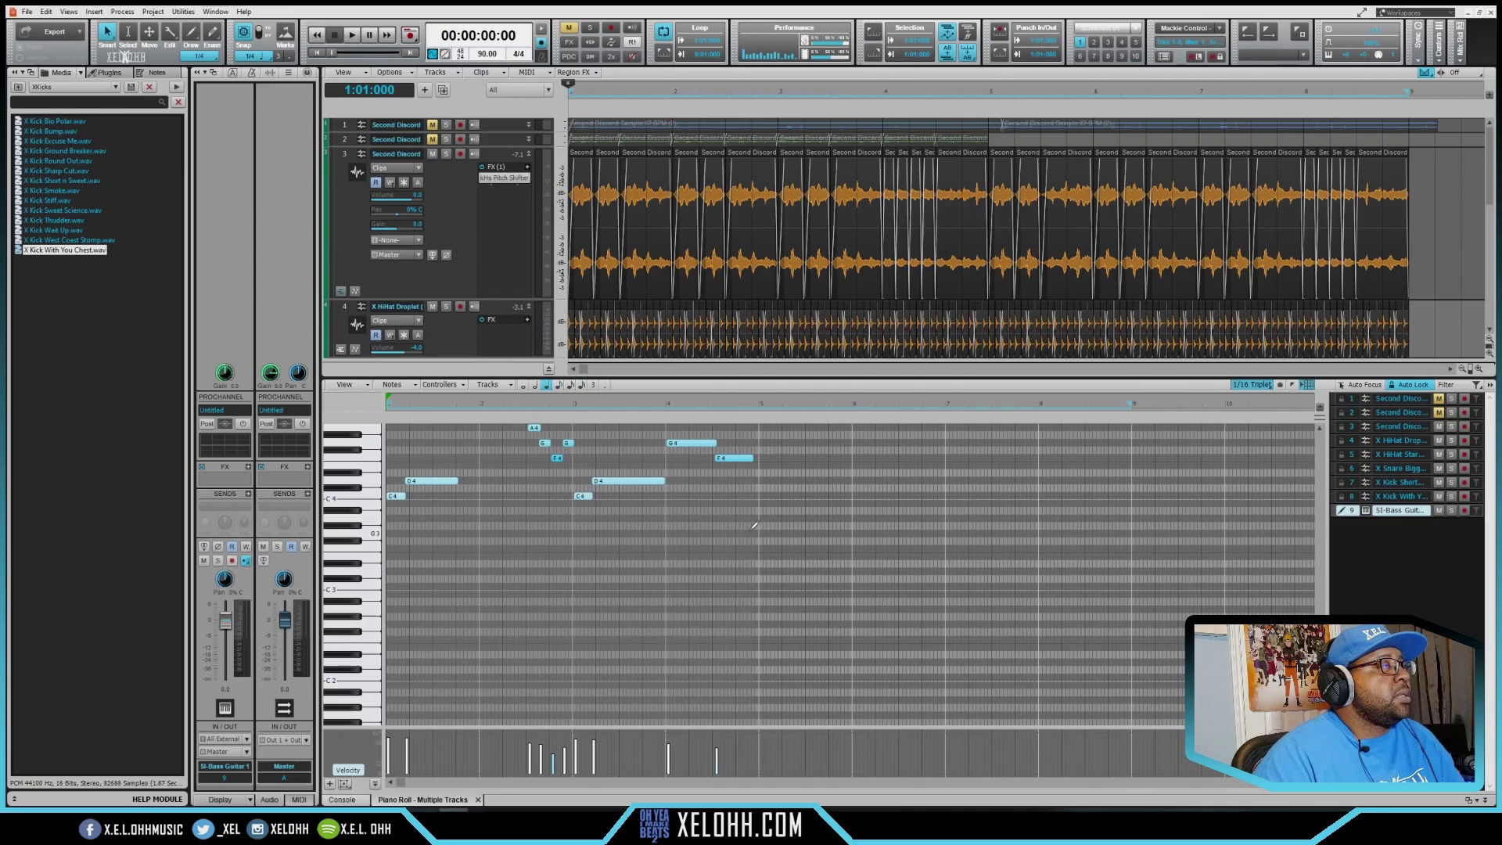
pyautogui.scroll(5, 755, 525)
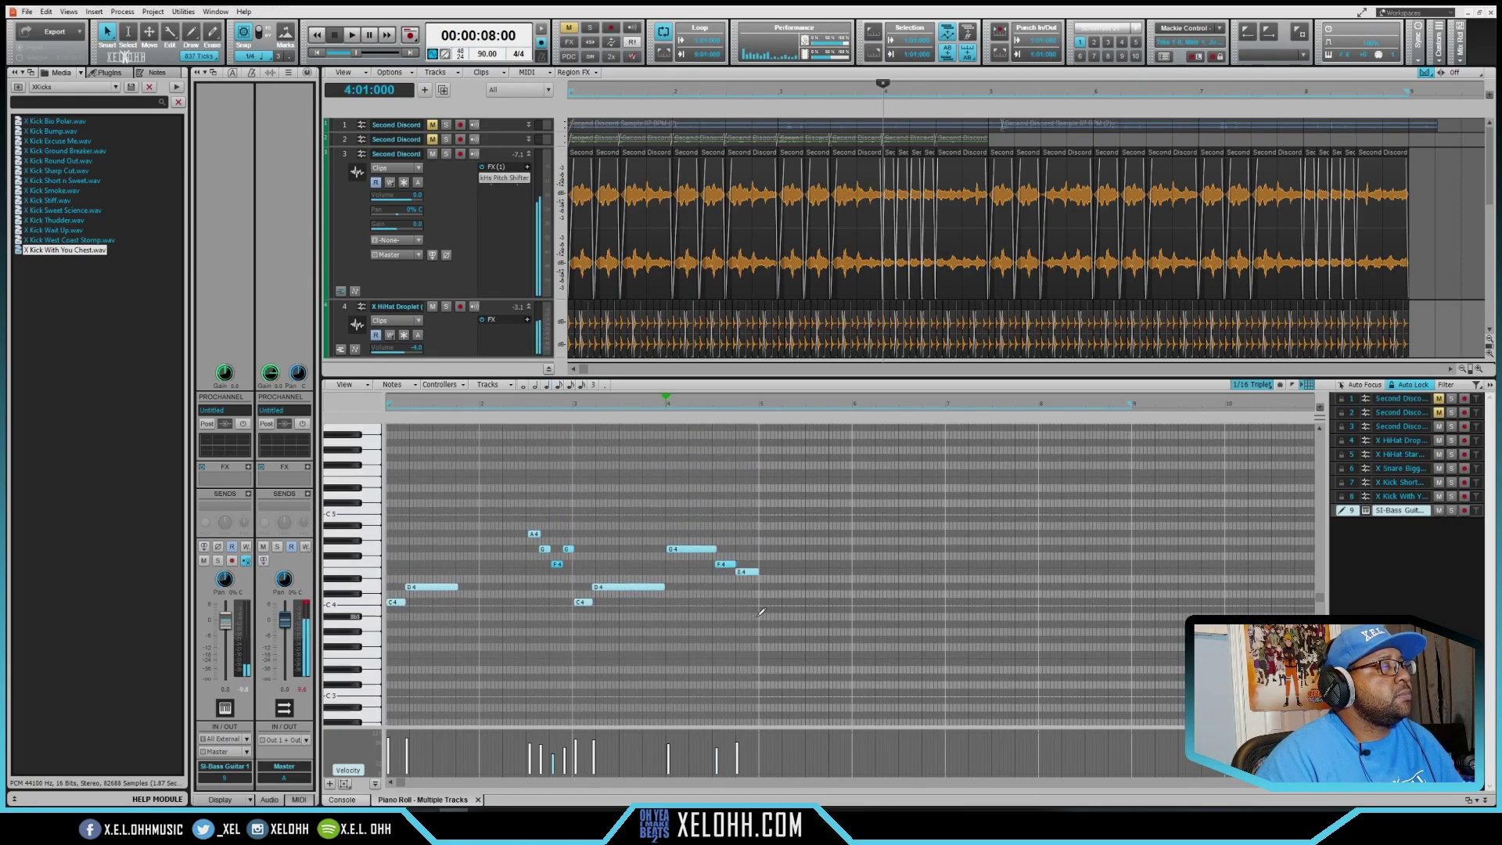
pyautogui.moveTo(757, 618); pyautogui.dragTo(393, 496)
pyautogui.hotkey('ctrl', 'd')
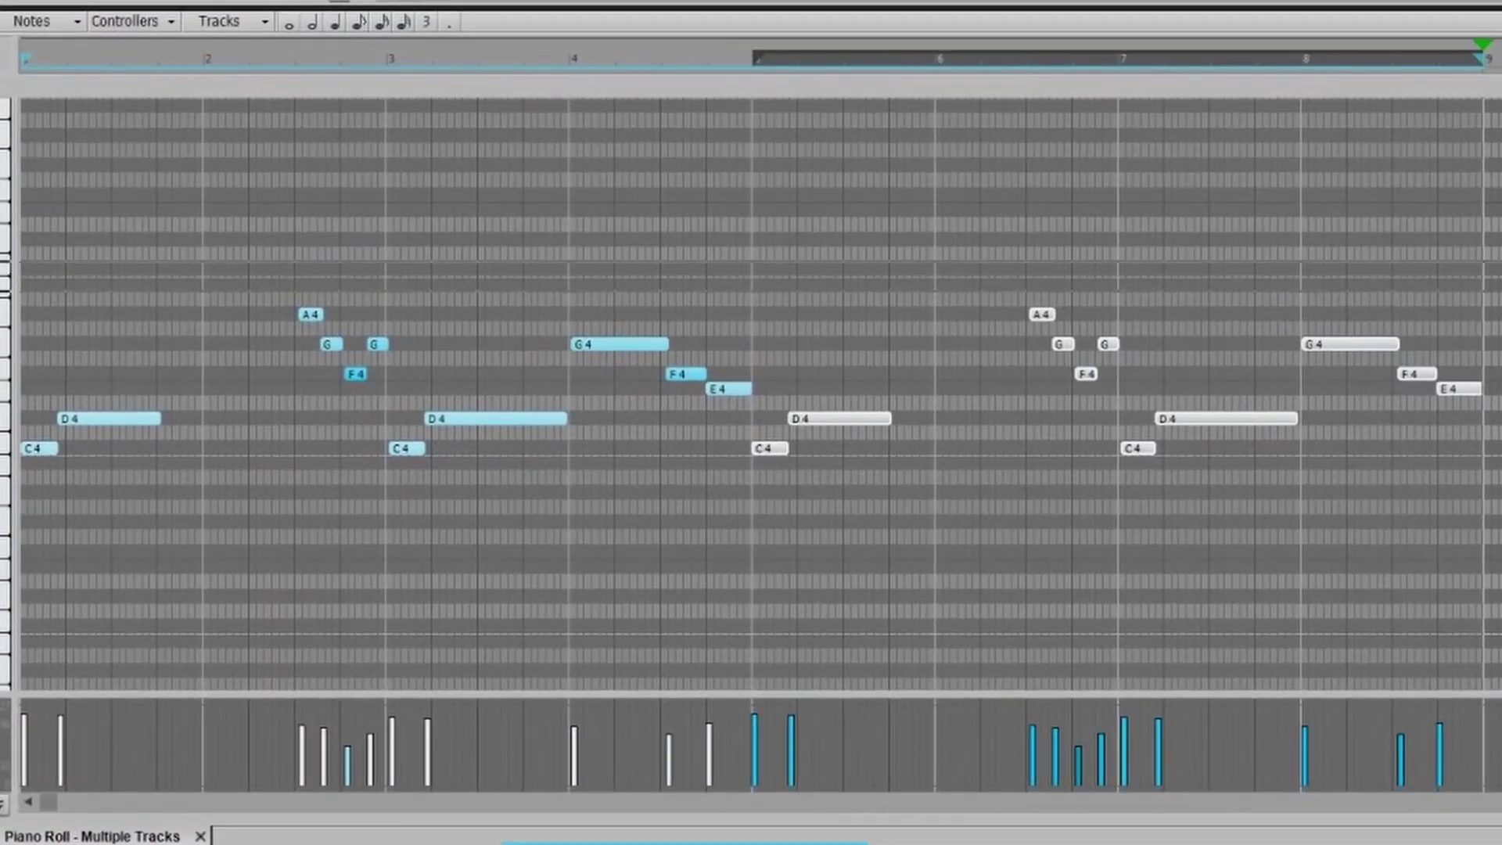
# Step: Select all bass notes and raise their velocities to one uniform high level
pyautogui.hotkey('ctrl', 'a')
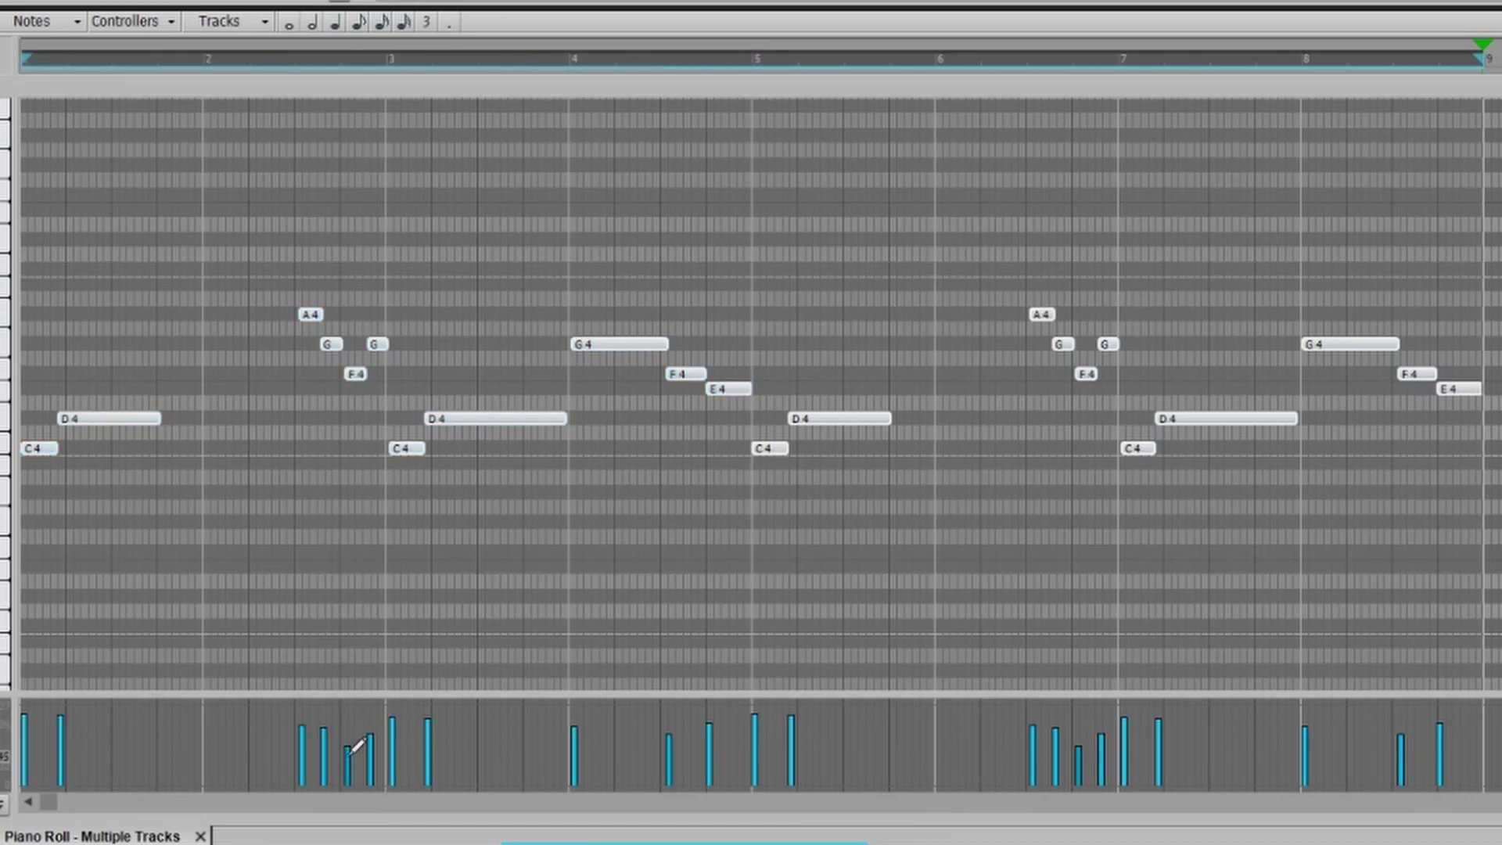
pyautogui.moveTo(347, 749); pyautogui.dragTo(349, 706)
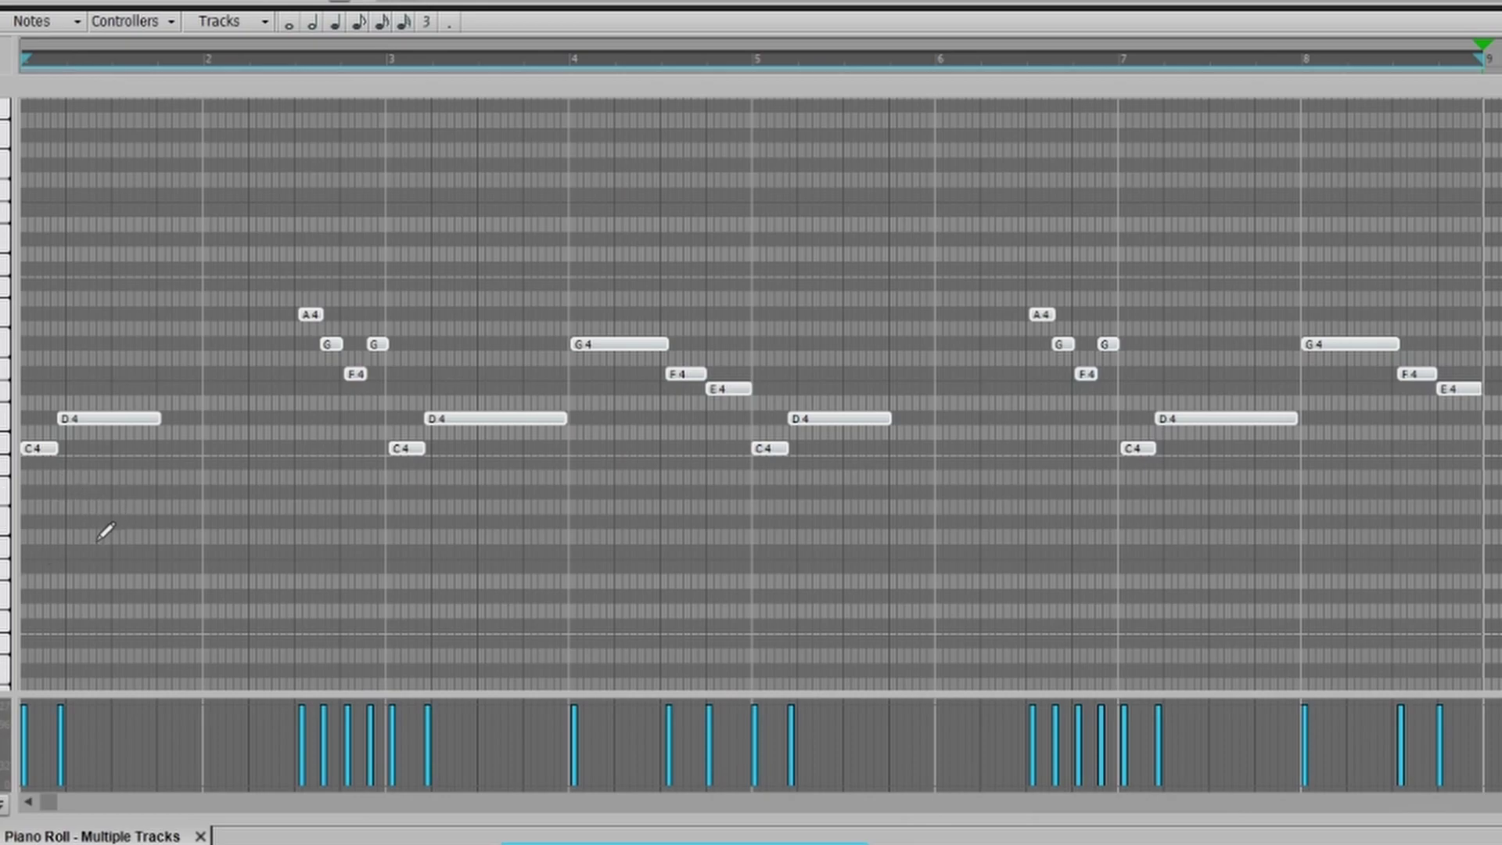
# Step: Split the A4 and first G4 notes in bar 6 and the F4 and E4 notes in bar 8 in half
pyautogui.click(1047, 315)
pyautogui.click(1046, 315)
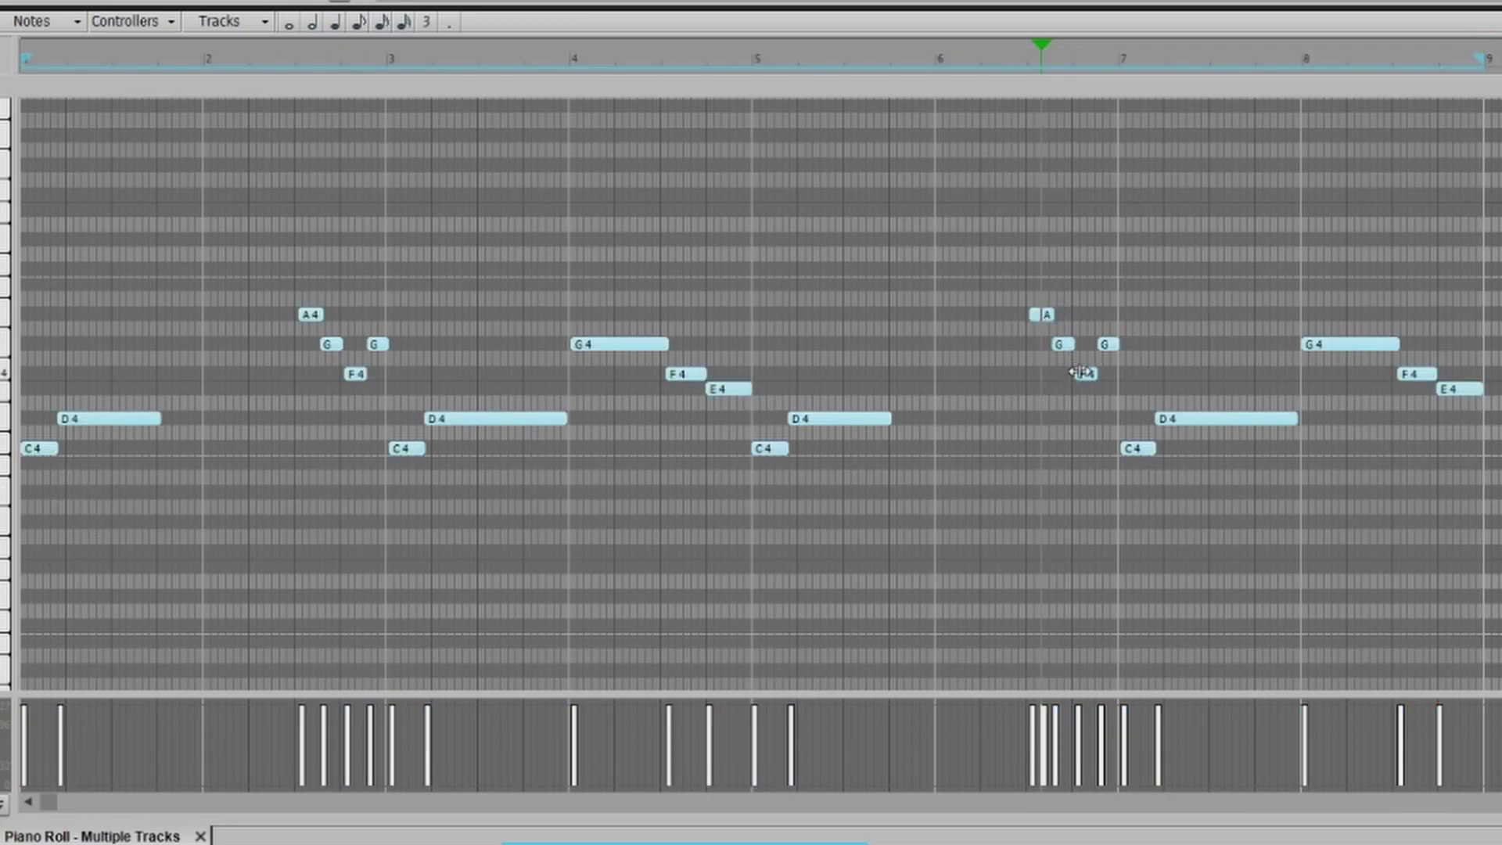
pyautogui.moveTo(1076, 342); pyautogui.dragTo(1068, 343)
pyautogui.click(1068, 343)
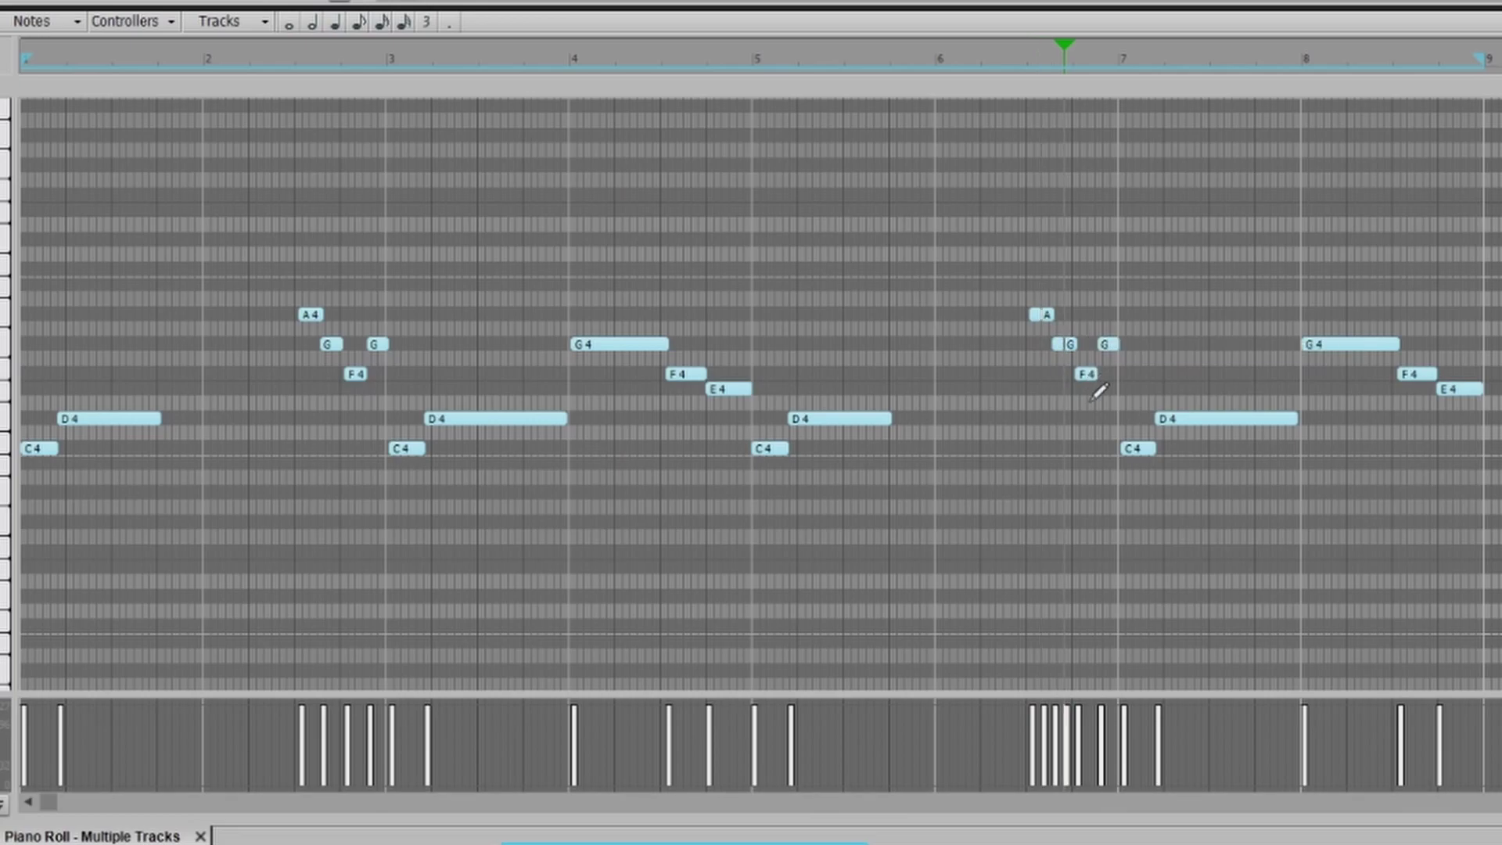
pyautogui.click(1018, 70)
pyautogui.click(1417, 375)
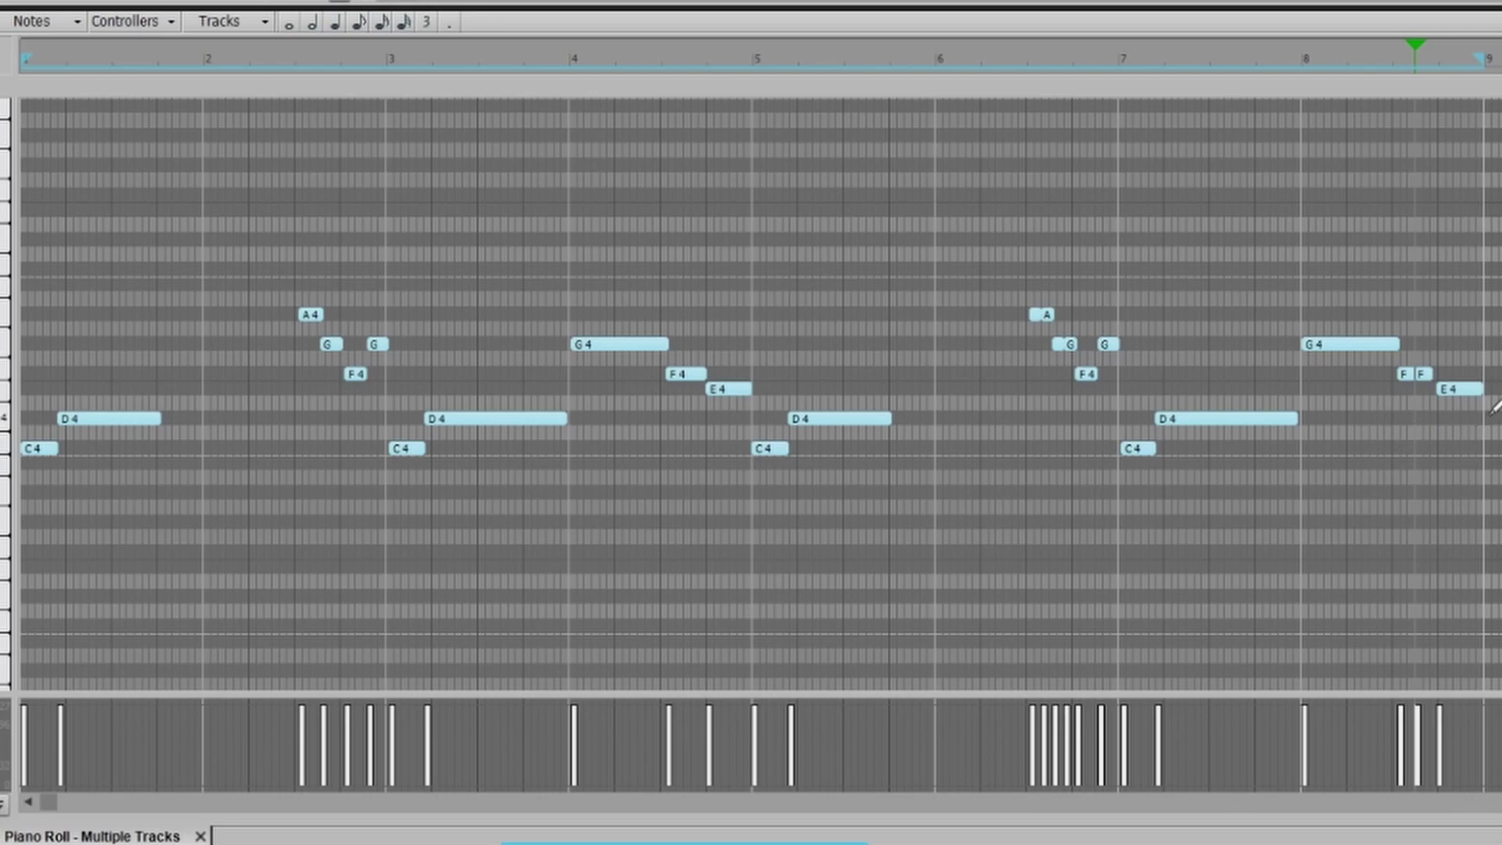
pyautogui.moveTo(1478, 386); pyautogui.dragTo(1460, 387)
pyautogui.click(1463, 389)
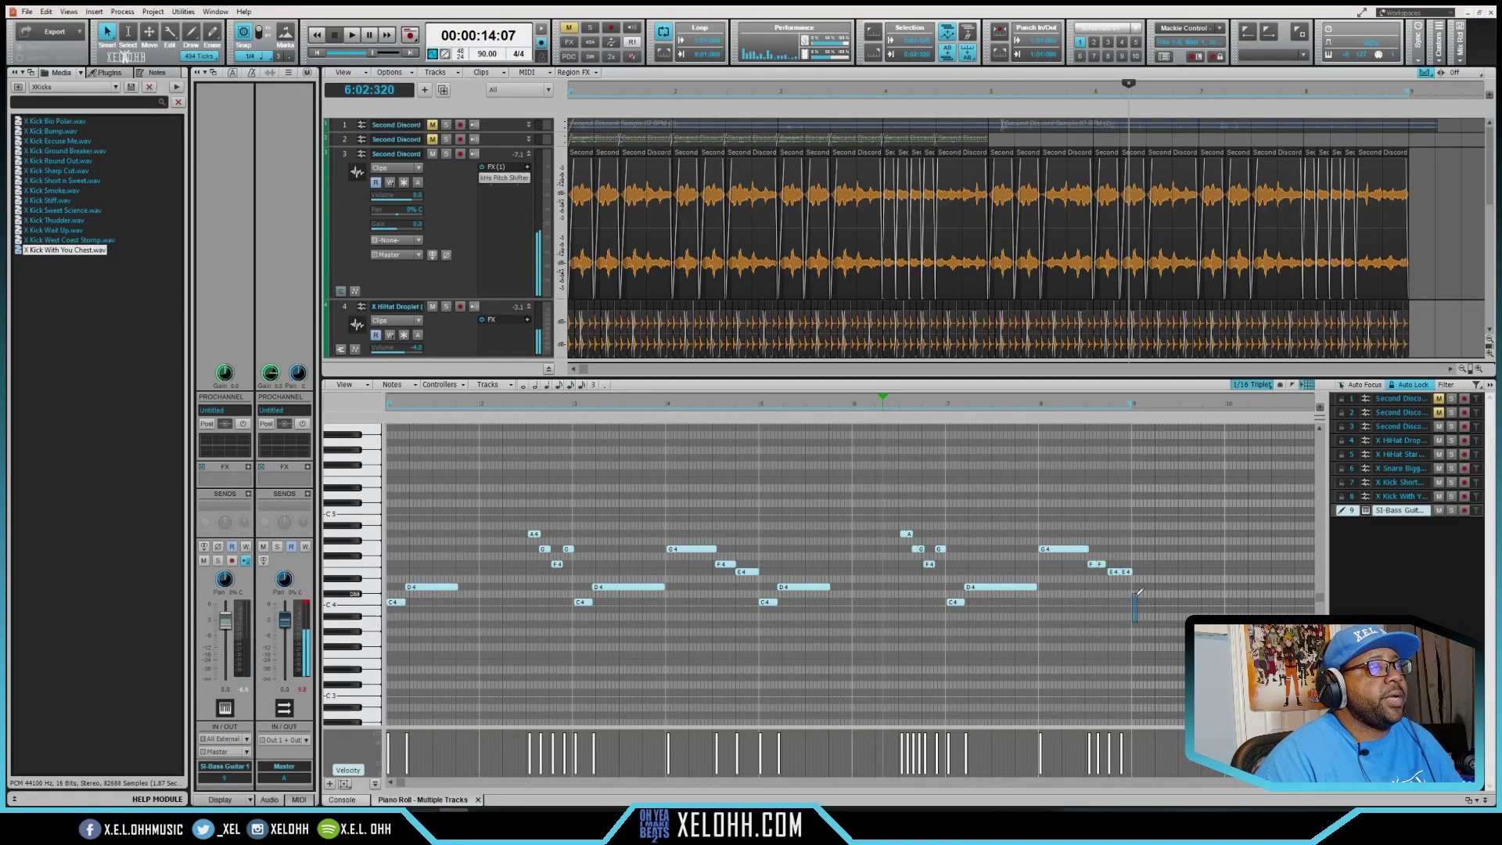
# Step: Transpose all bass notes down one octave, shorten the long D3 notes, and play the beat from the start
pyautogui.moveTo(1139, 592); pyautogui.dragTo(371, 507)
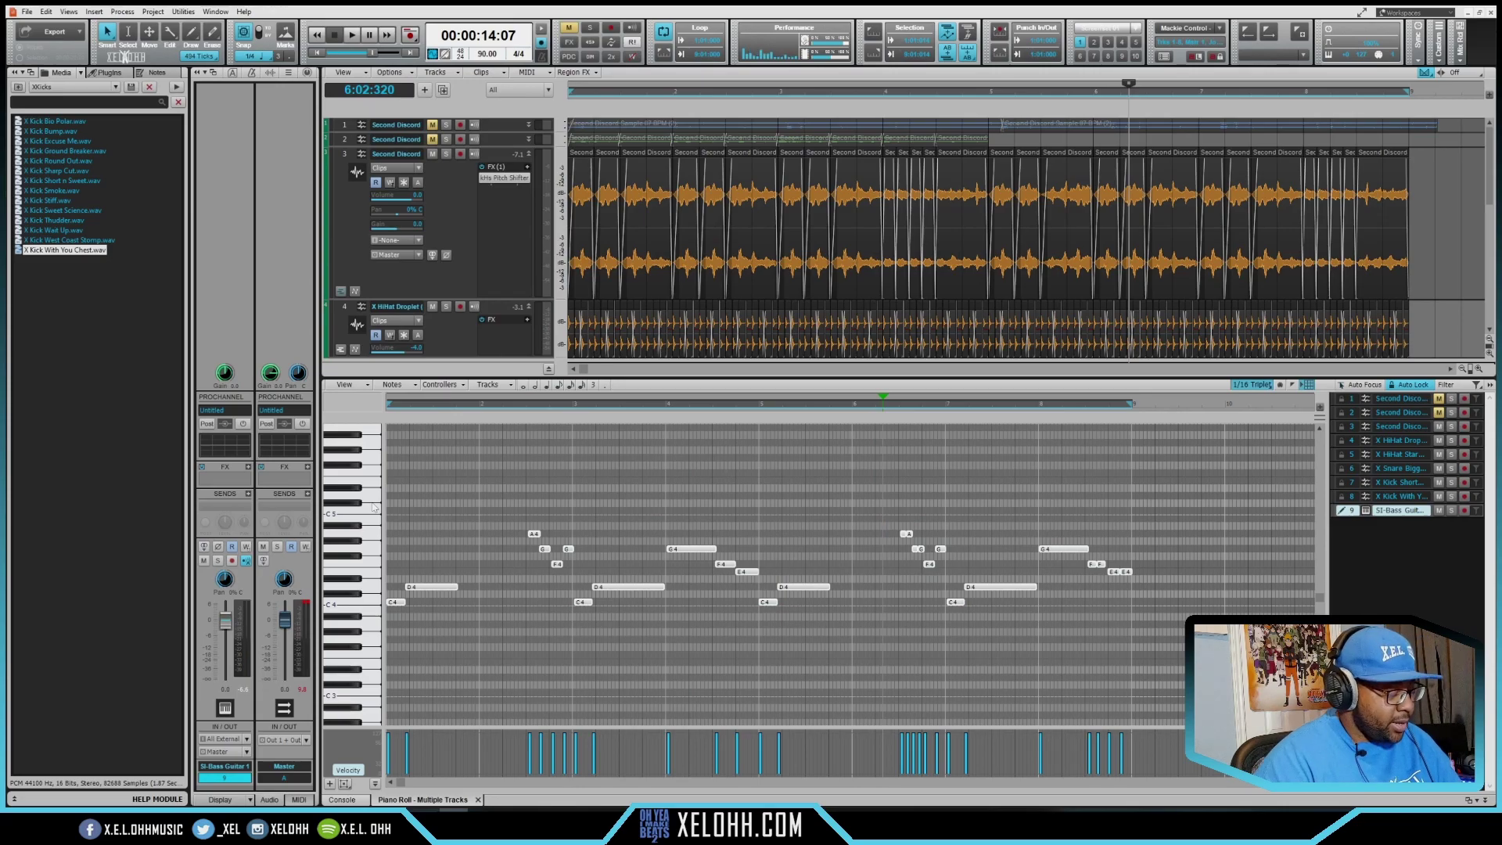
pyautogui.hotkey('ctrl', 'shift', 'Down')
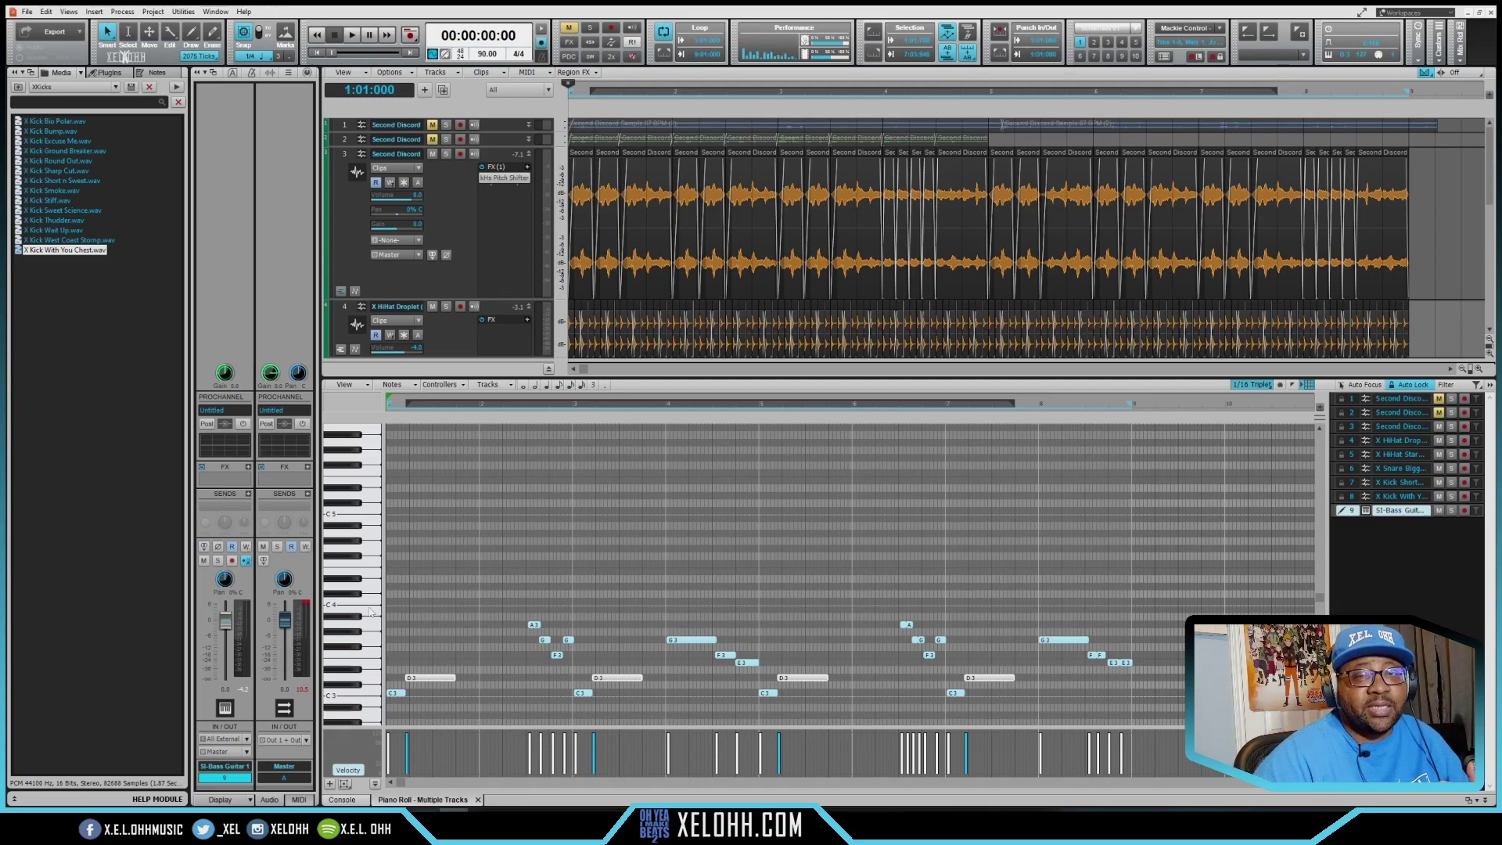
pyautogui.press('space')
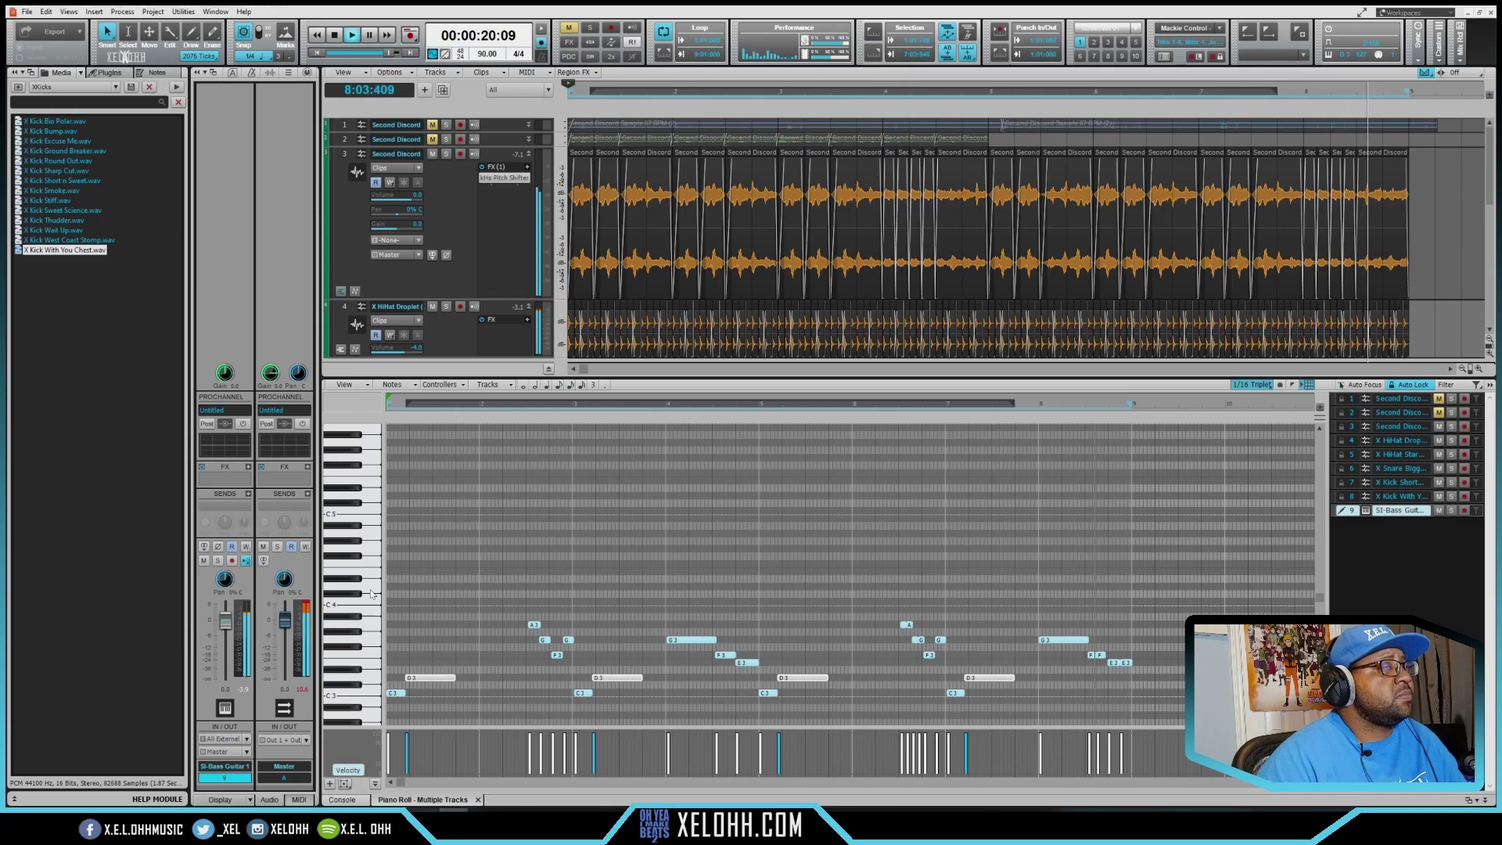
pyautogui.press('space')
# Step: Create an SI-String Section instrument track and load its Movie Theme program
pyautogui.click(661, 388)
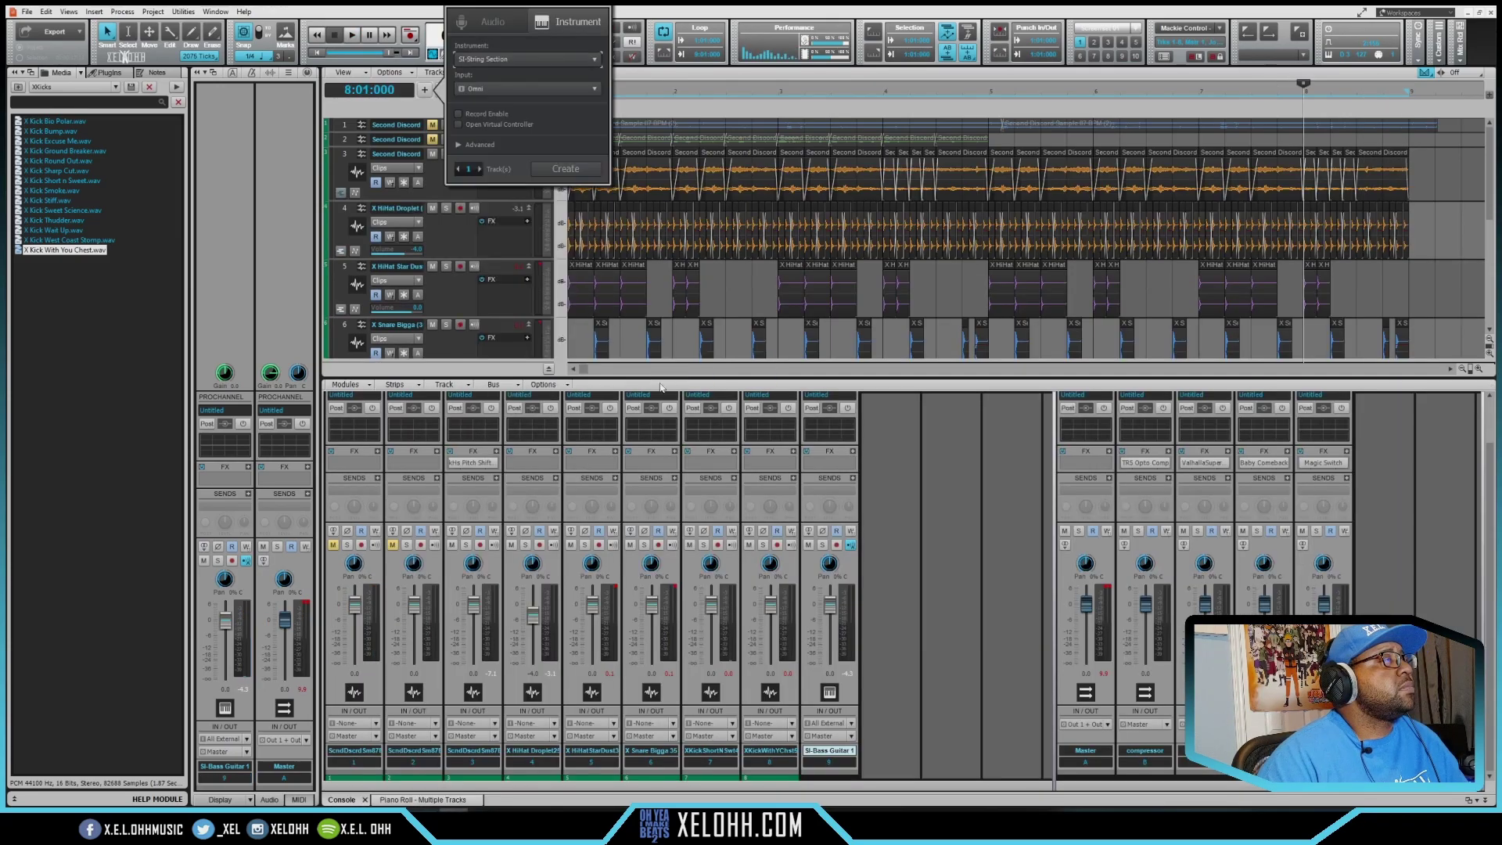
pyautogui.click(566, 170)
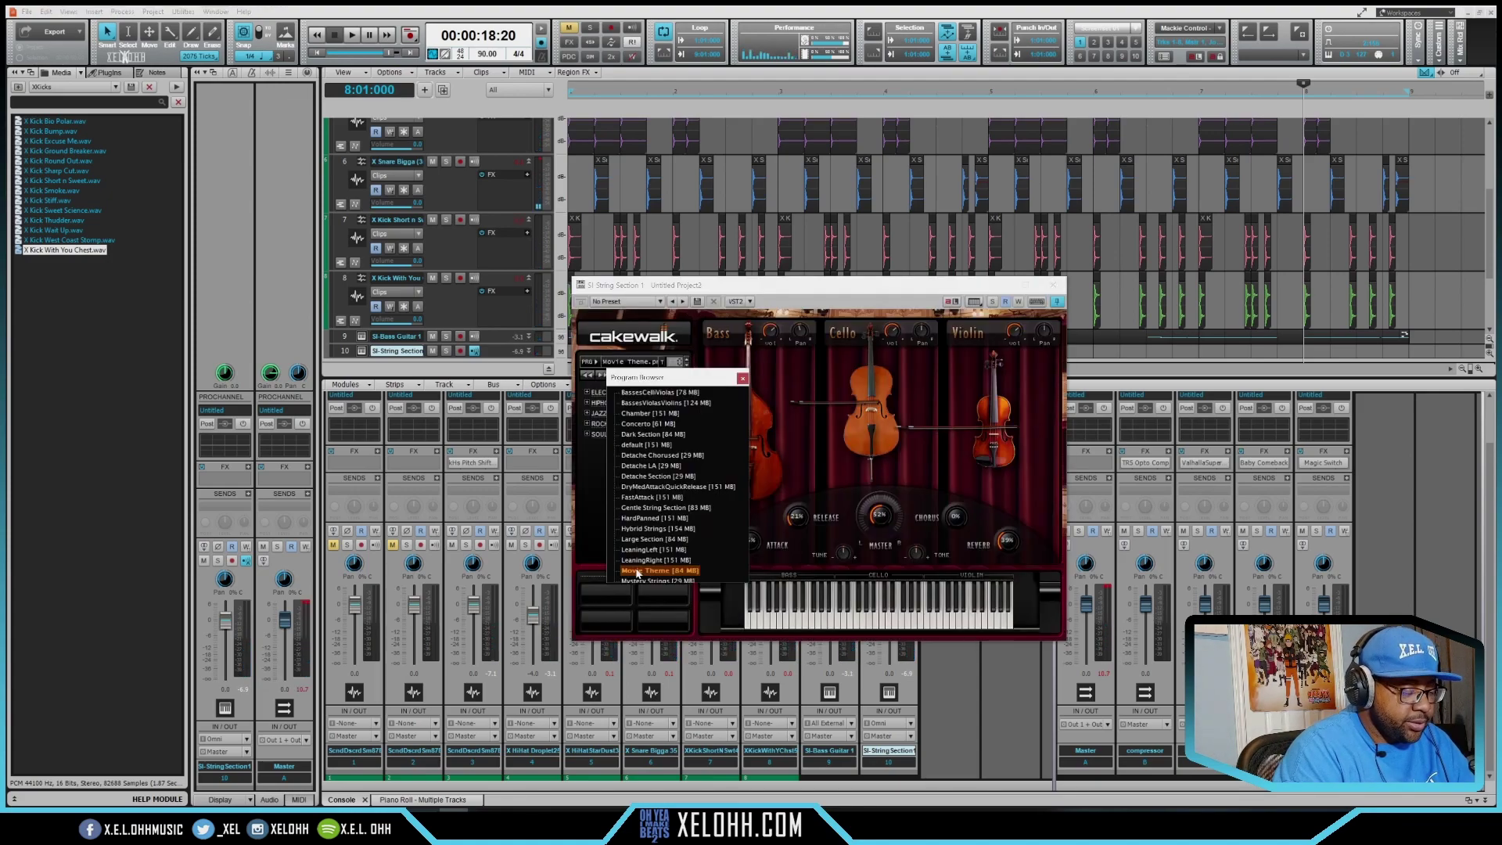
# Step: Record an eight-bar string part over the beat and close the string instrument window
pyautogui.press('r')
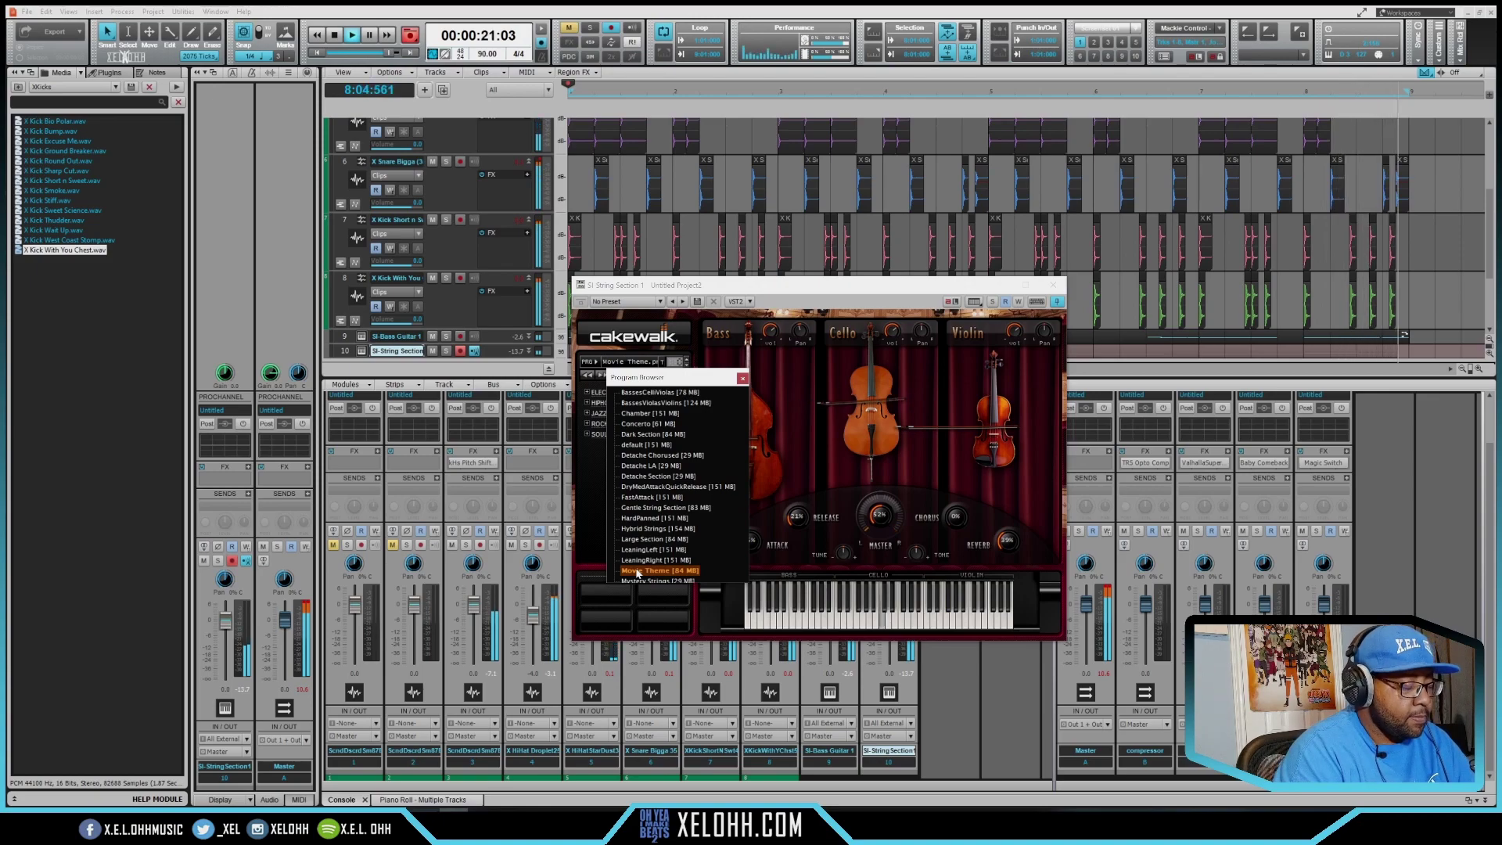
pyautogui.press('space')
pyautogui.click(1053, 290)
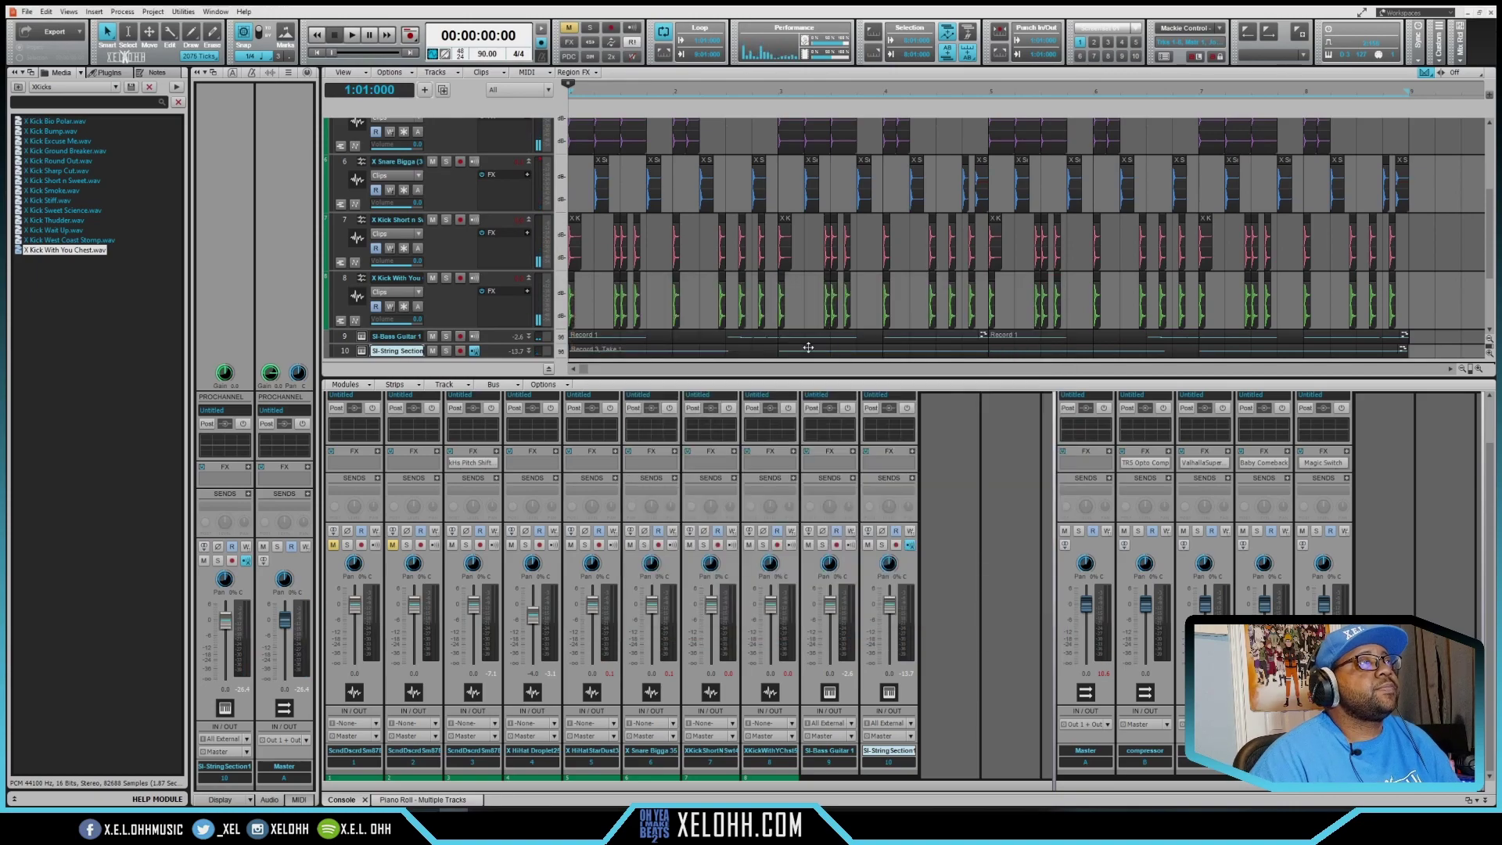